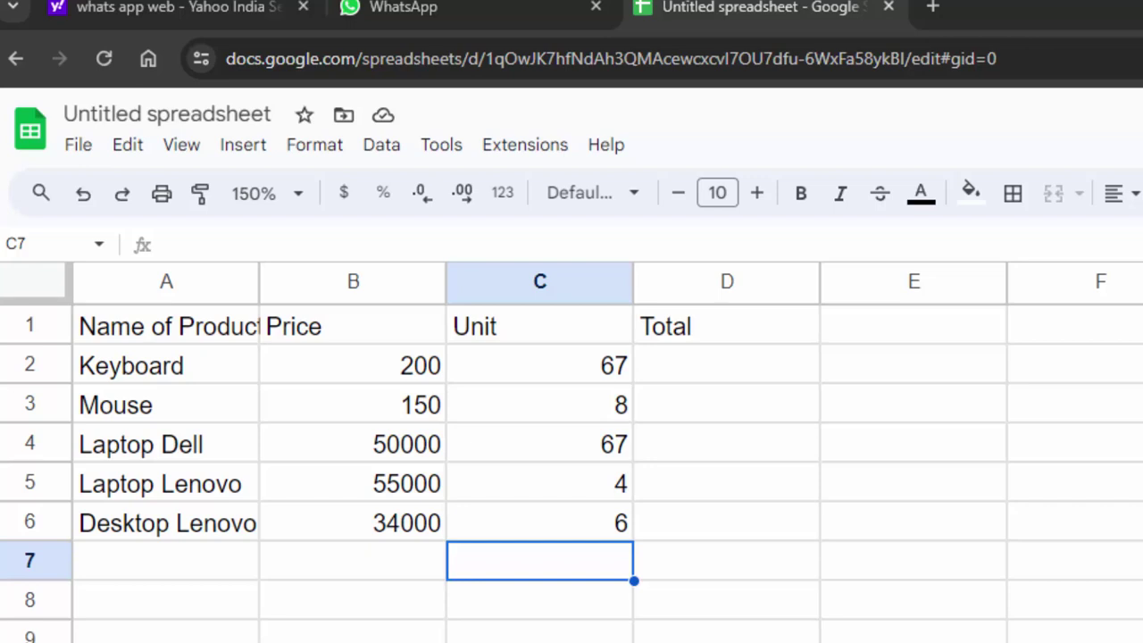
# Step: Widen column A to fit 'Name of Product' and give the A1:D6 table all borders
pyautogui.moveTo(259, 282); pyautogui.dragTo(315, 326)
pyautogui.moveTo(207, 366); pyautogui.dragTo(239, 508)
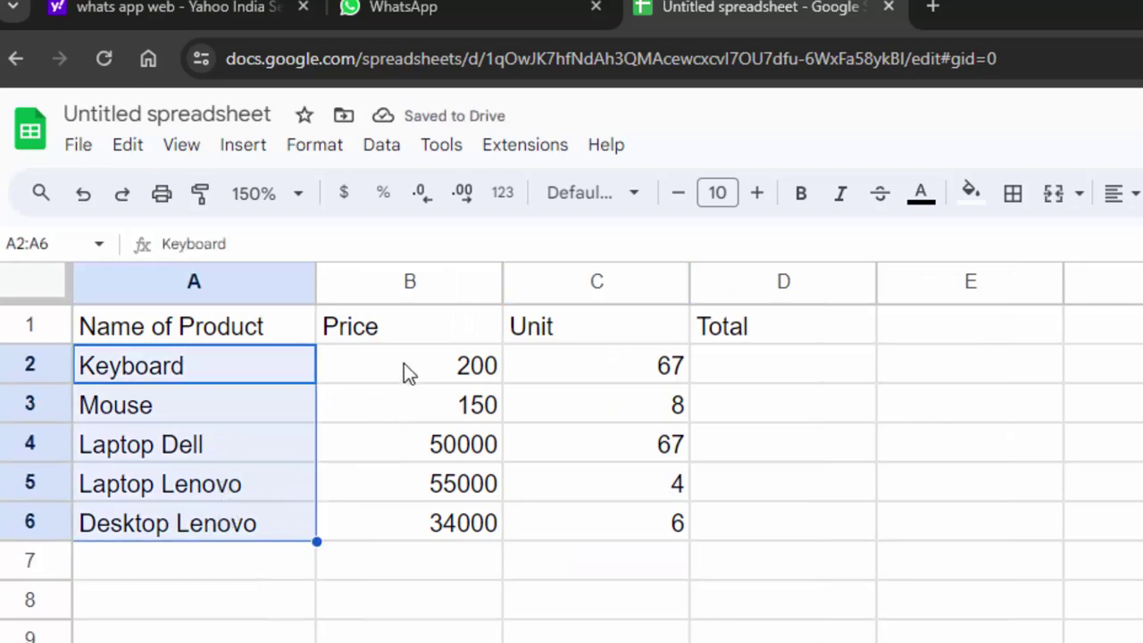
pyautogui.moveTo(257, 328); pyautogui.dragTo(804, 534)
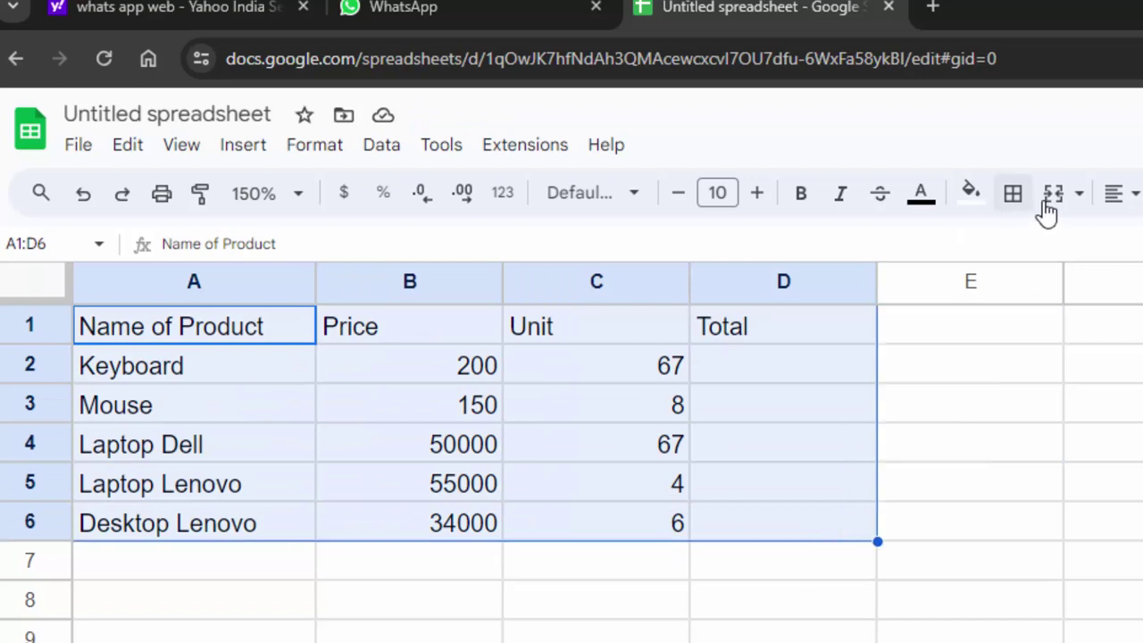
pyautogui.click(1012, 193)
pyautogui.click(1024, 252)
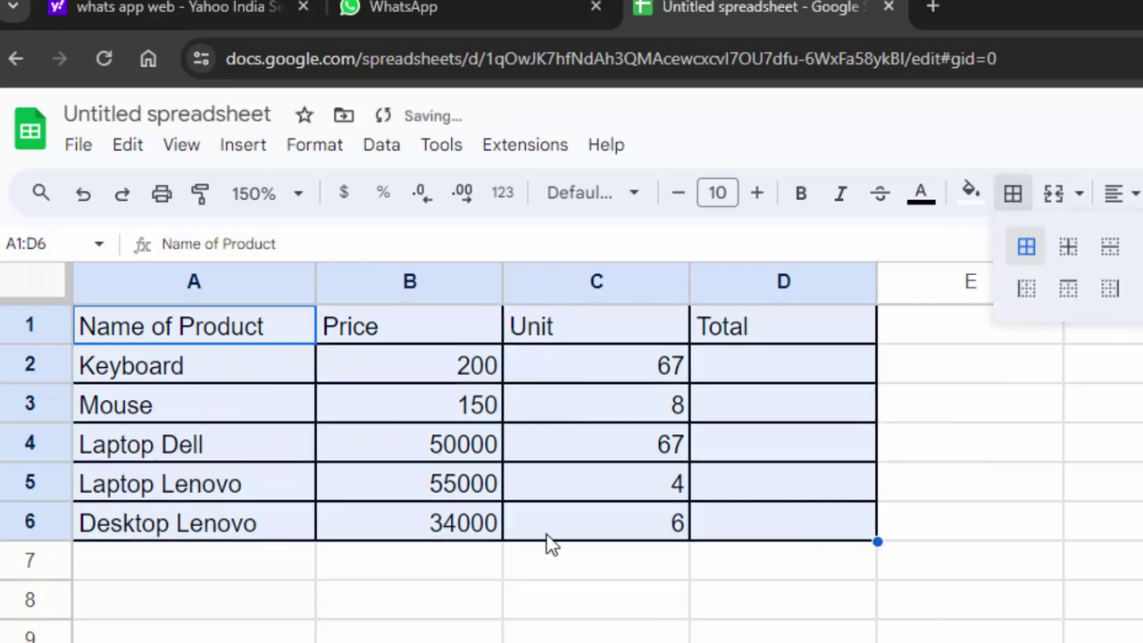
pyautogui.click(568, 637)
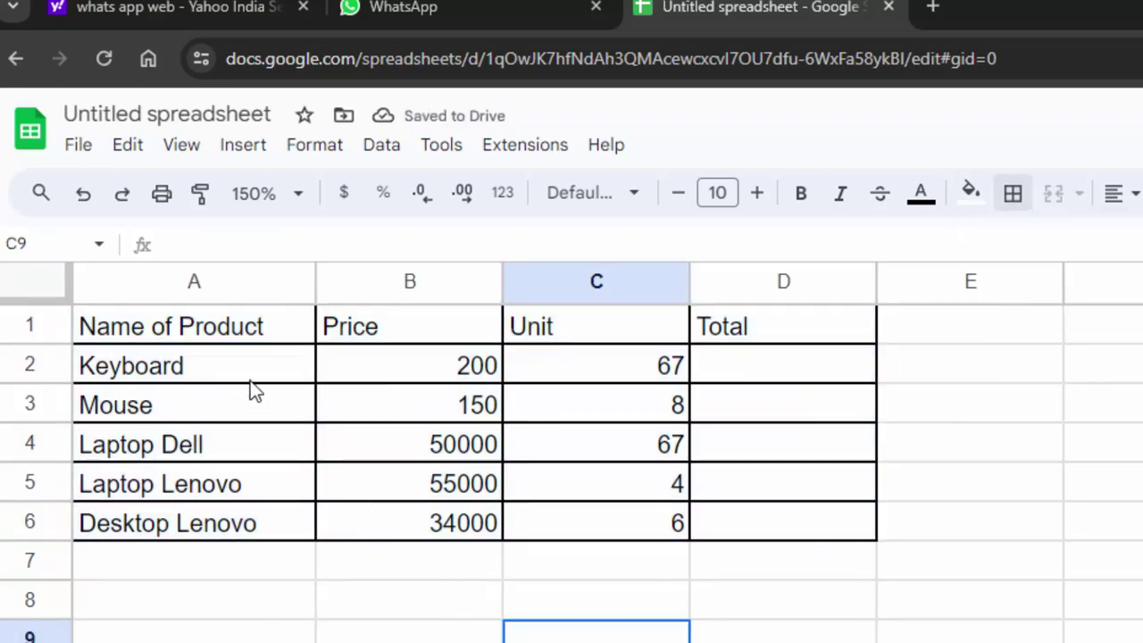
# Step: Enter =B2*C2 in D2 and fill it down to D6, totals 13400 through 204000
pyautogui.click(779, 375)
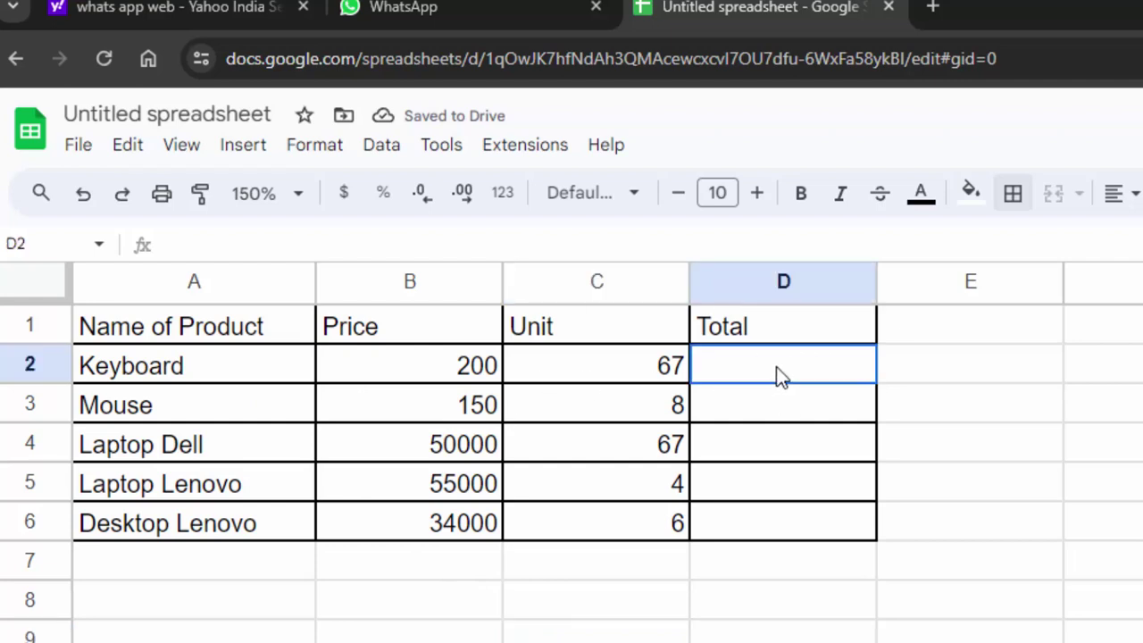
pyautogui.write('=s')
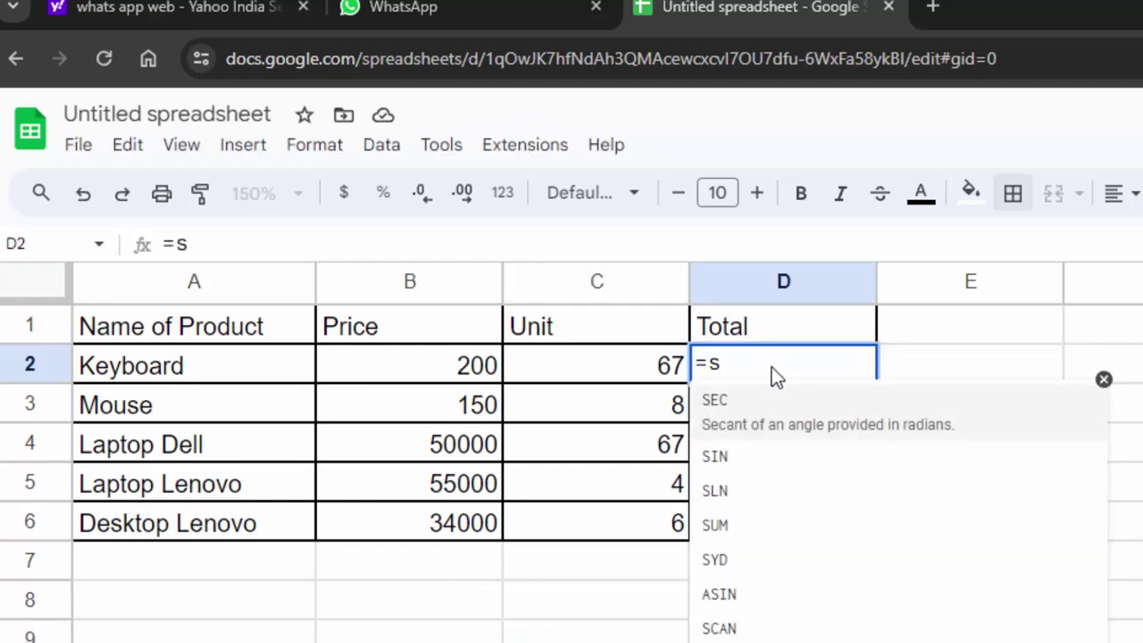
pyautogui.press('BackSpace')
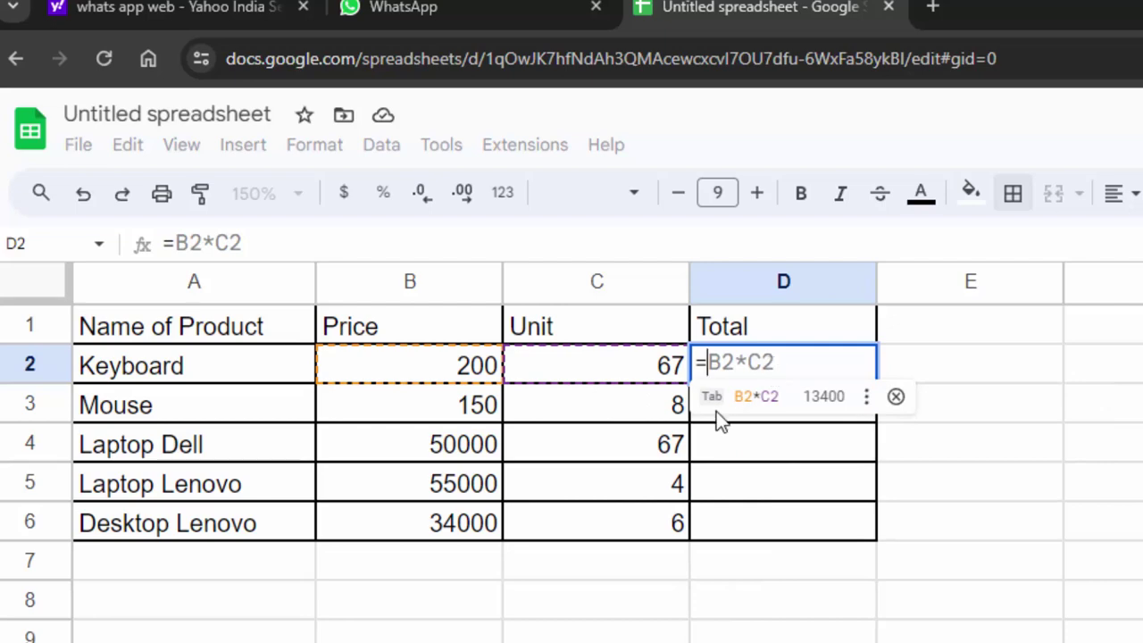
pyautogui.click(773, 420)
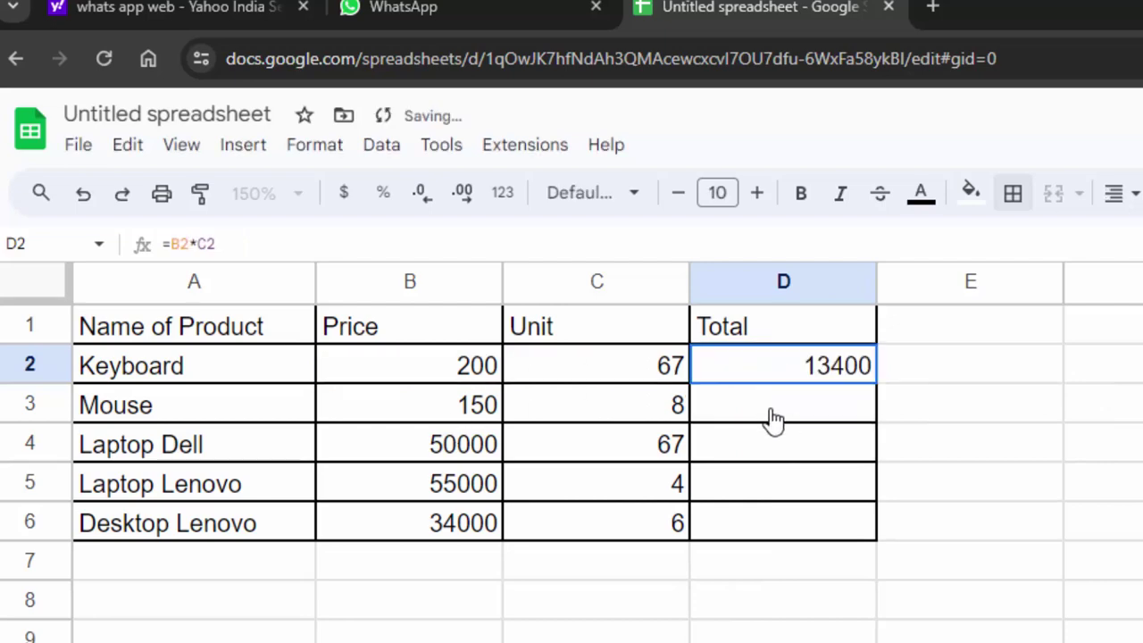
pyautogui.click(763, 339)
pyautogui.click(823, 375)
pyautogui.doubleClick(875, 382)
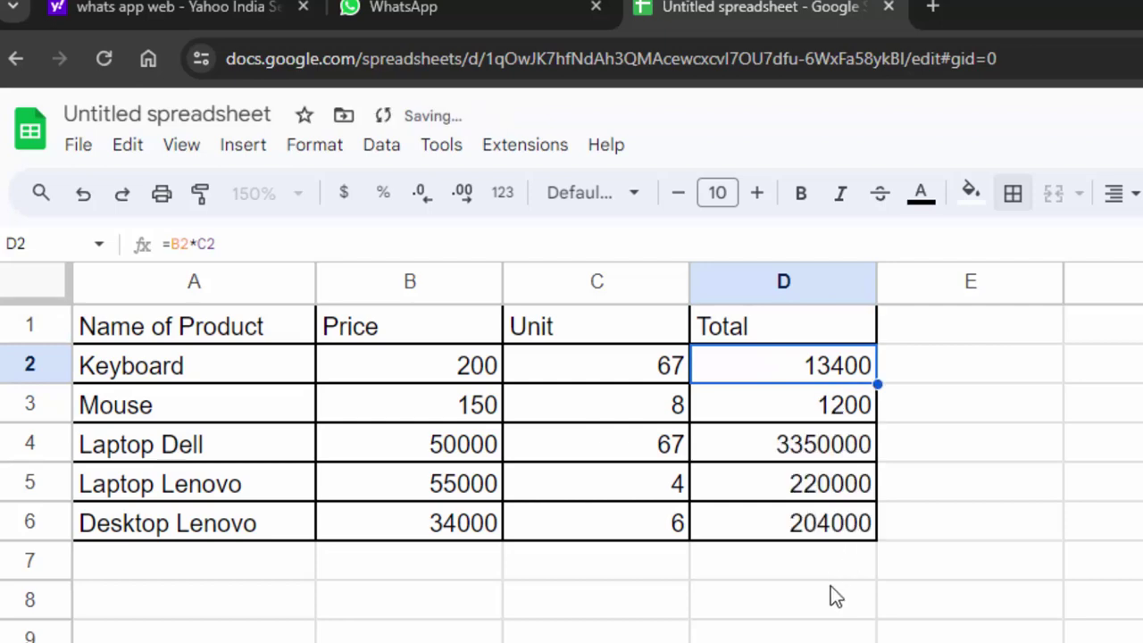
pyautogui.moveTo(830, 589); pyautogui.dragTo(750, 528)
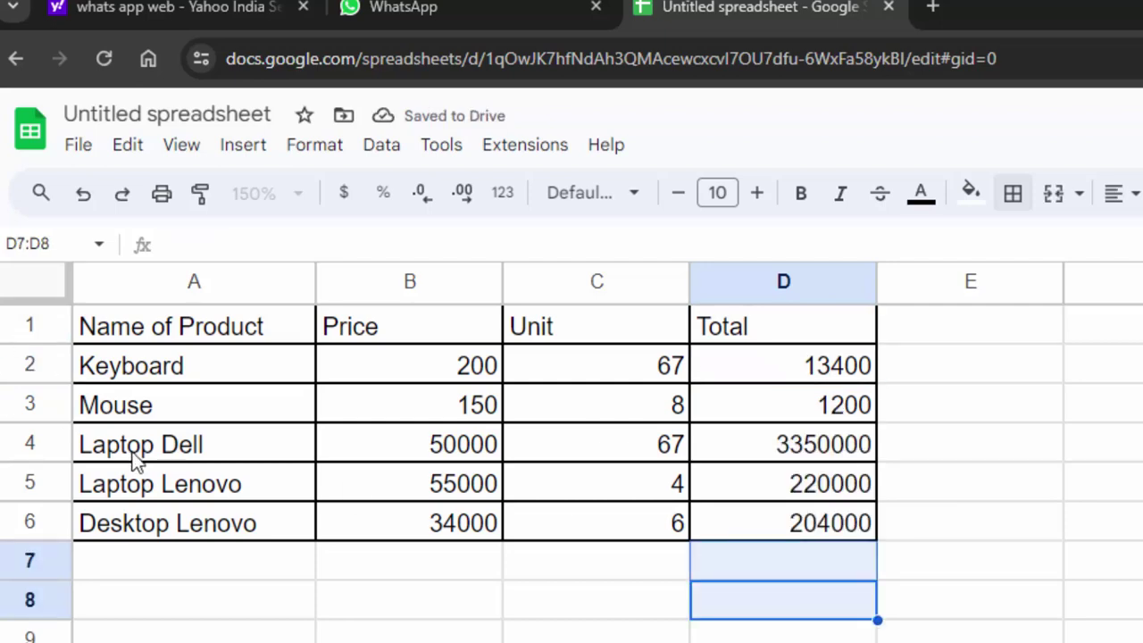
pyautogui.click(261, 592)
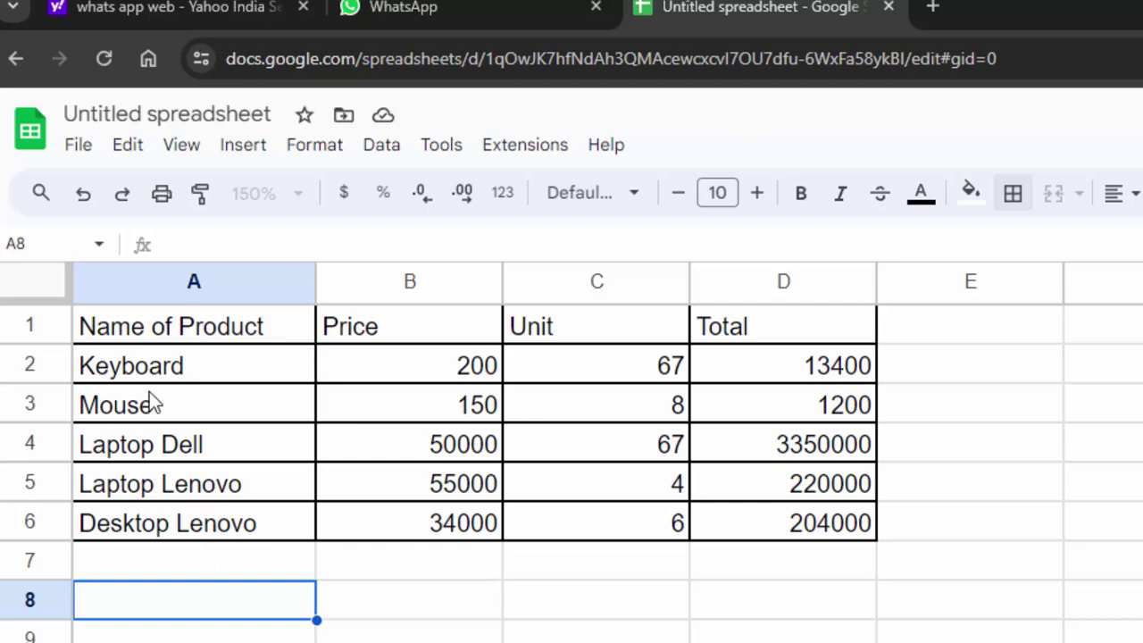
# Step: Copy the product rows A2:C6 and paste them into A7:C11
pyautogui.moveTo(178, 373); pyautogui.dragTo(570, 515)
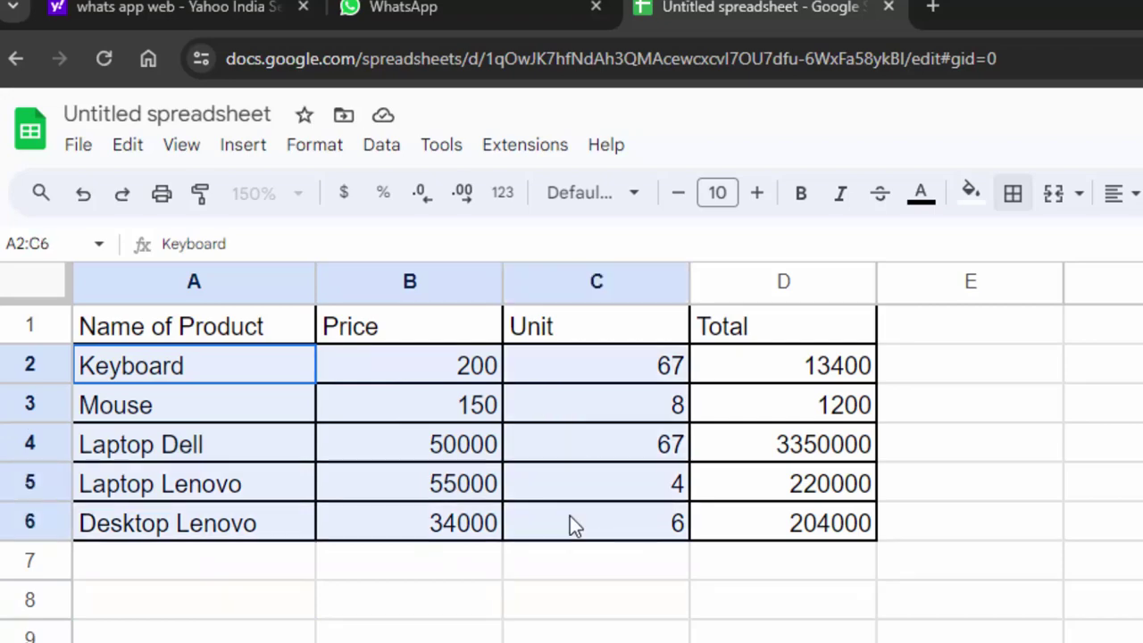
pyautogui.rightClick(370, 412)
pyautogui.click(438, 252)
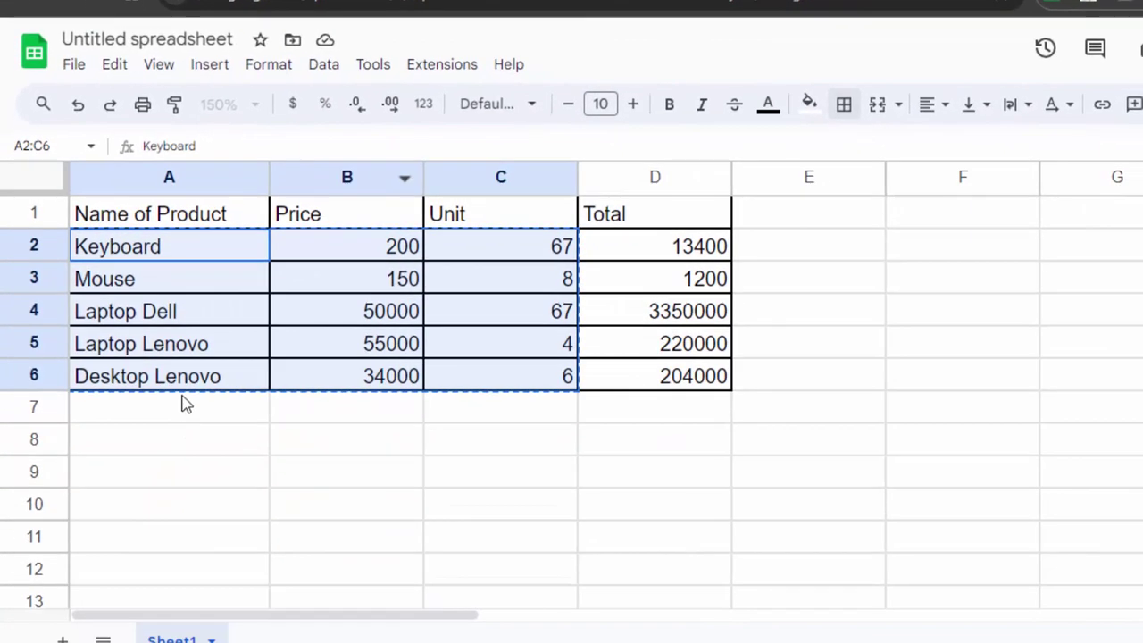
pyautogui.moveTo(198, 408); pyautogui.dragTo(202, 409)
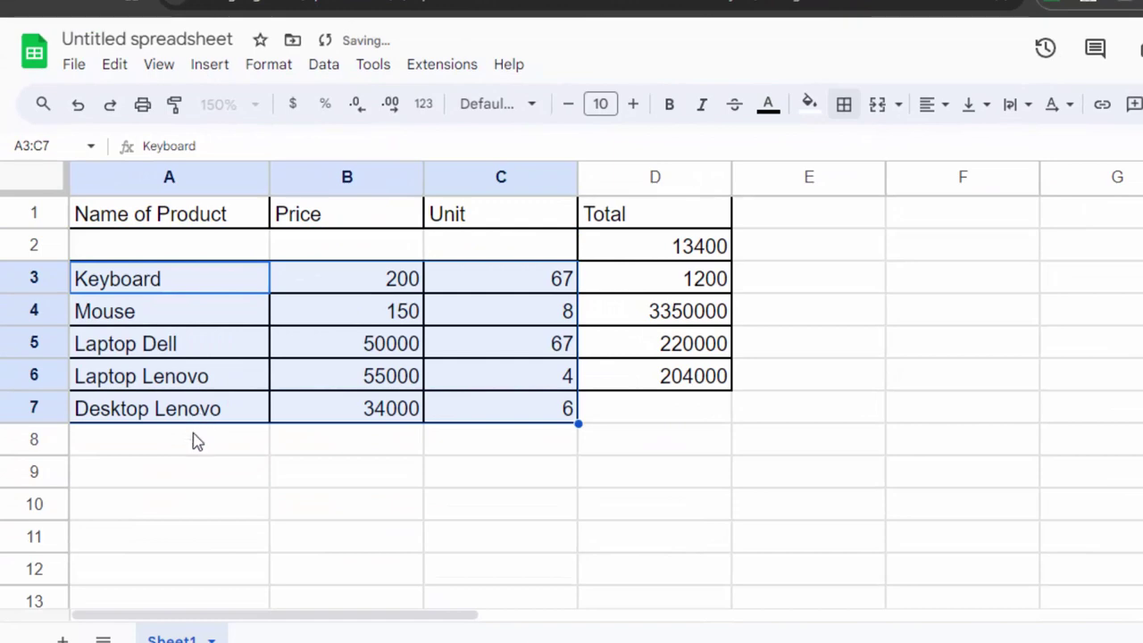
pyautogui.click(183, 412)
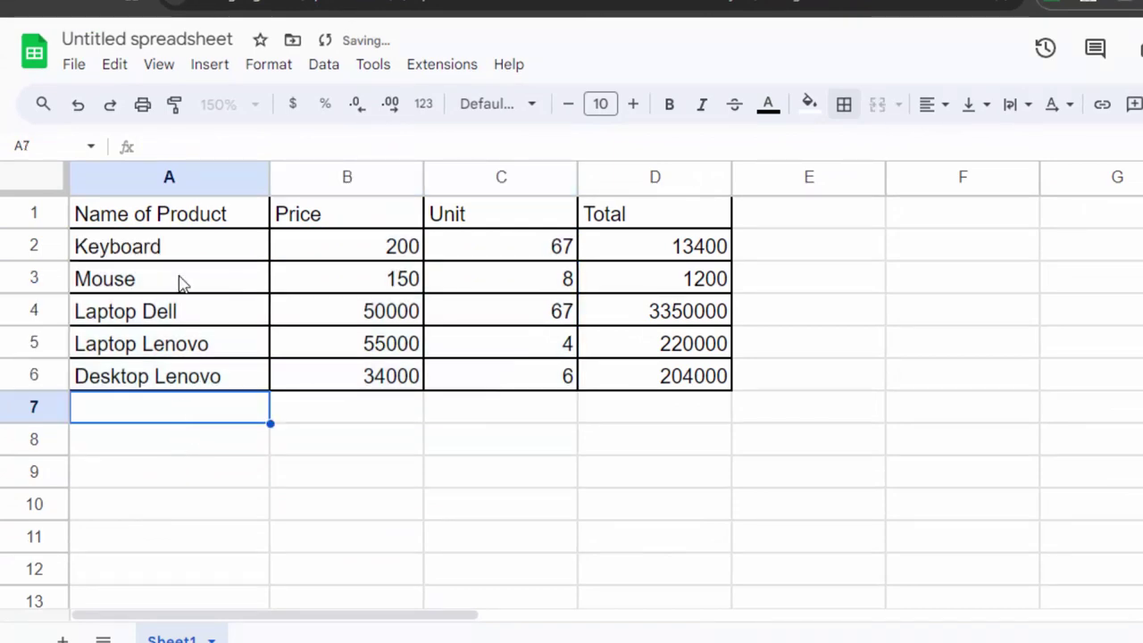
pyautogui.click(184, 256)
pyautogui.moveTo(323, 256); pyautogui.dragTo(484, 382)
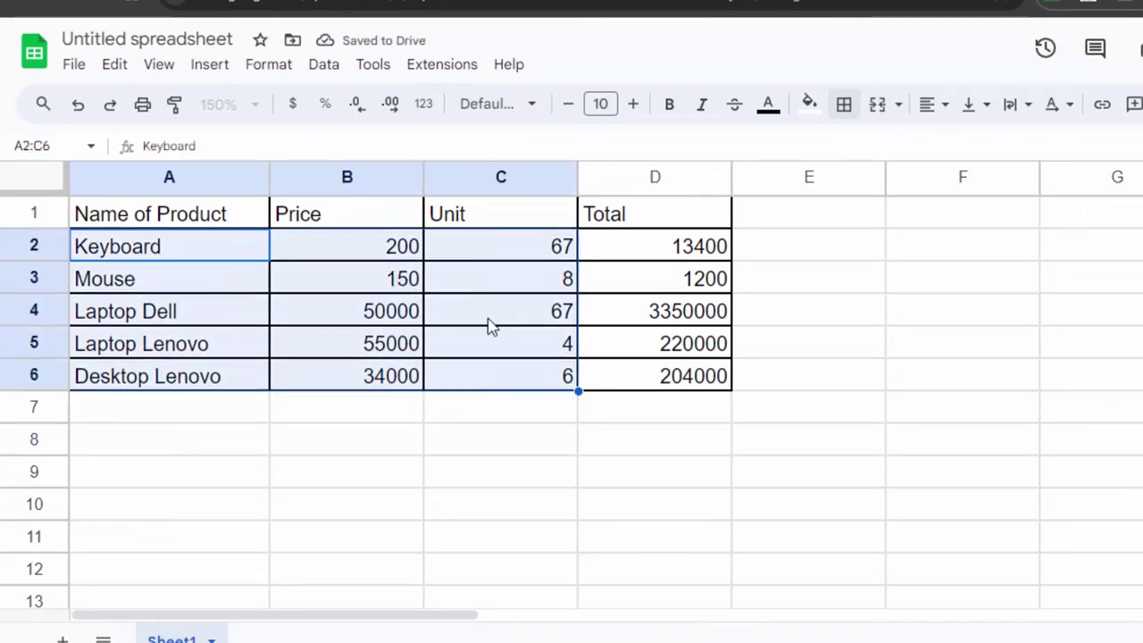
pyautogui.rightClick(490, 324)
pyautogui.click(542, 154)
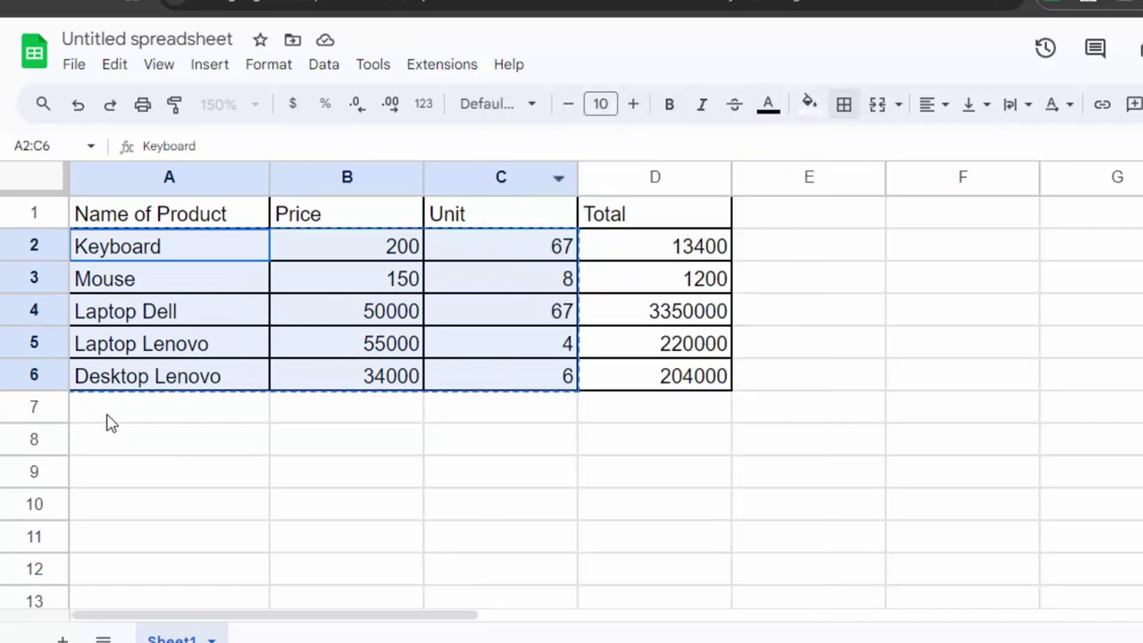
pyautogui.click(114, 421)
pyautogui.hotkey('ctrl', 'v')
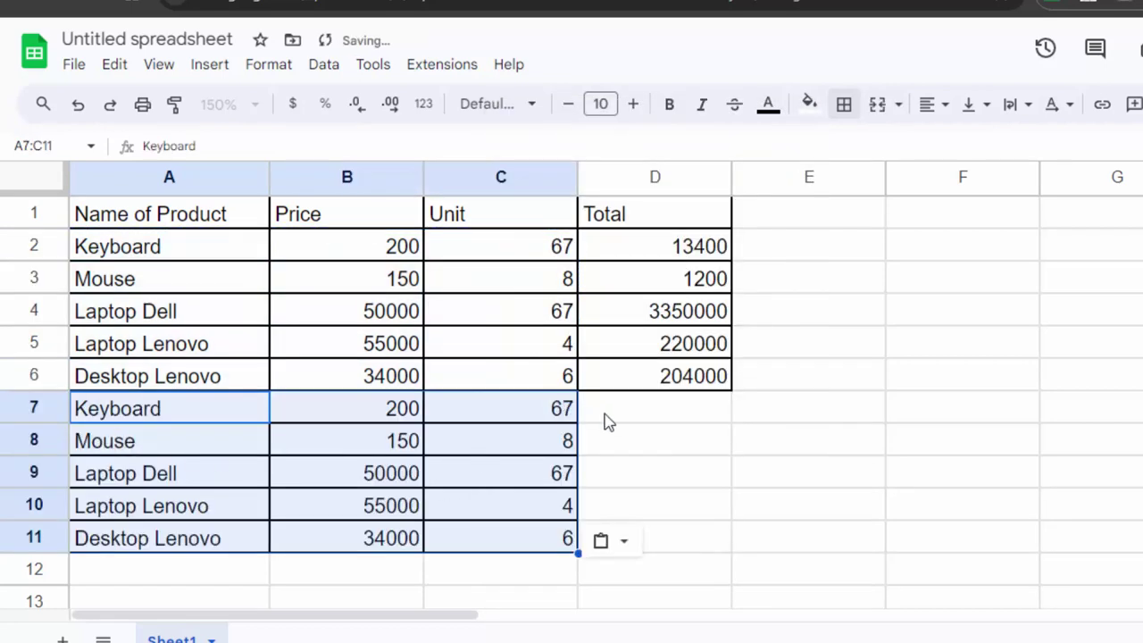
pyautogui.click(692, 225)
# Step: Extend the Total formula from D6 down to D11 for the pasted rows
pyautogui.click(683, 247)
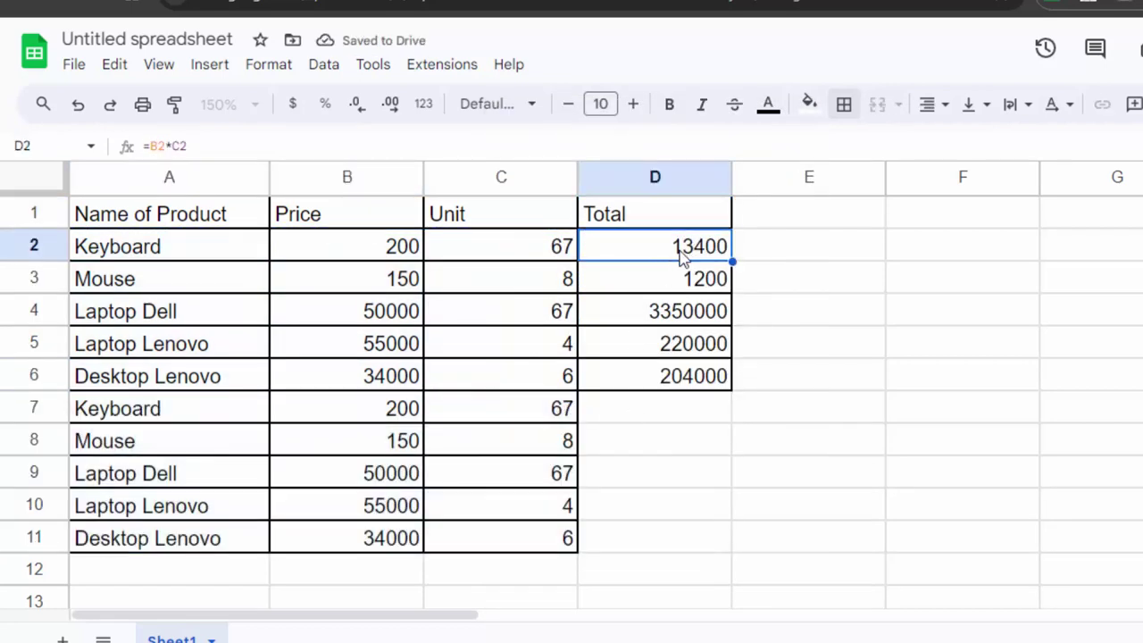
pyautogui.click(696, 375)
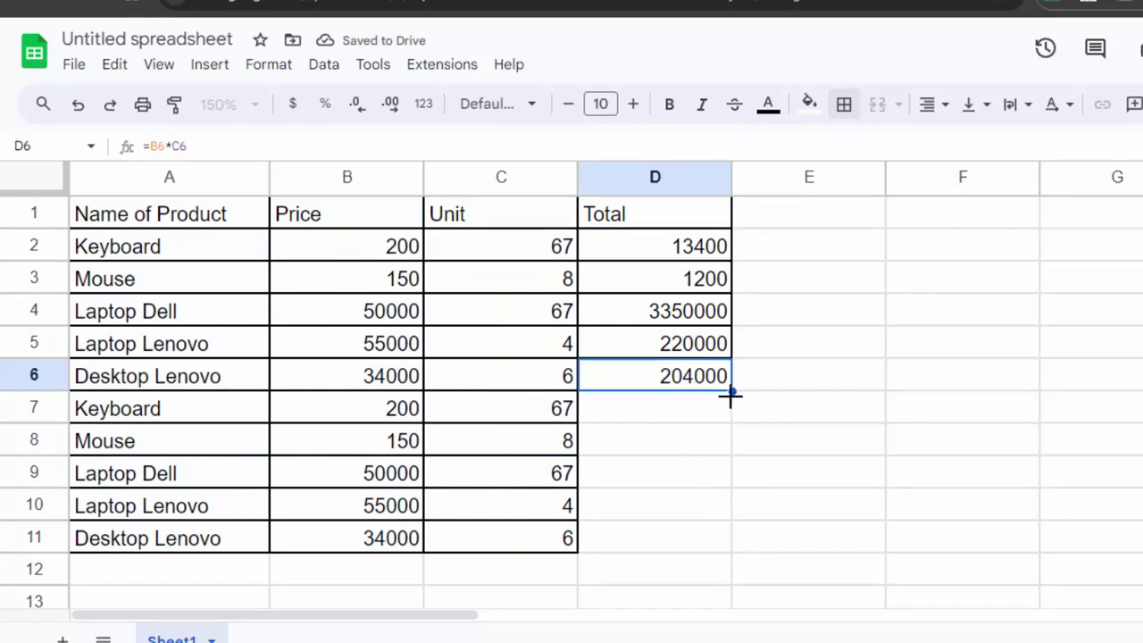
pyautogui.moveTo(729, 393); pyautogui.dragTo(722, 539)
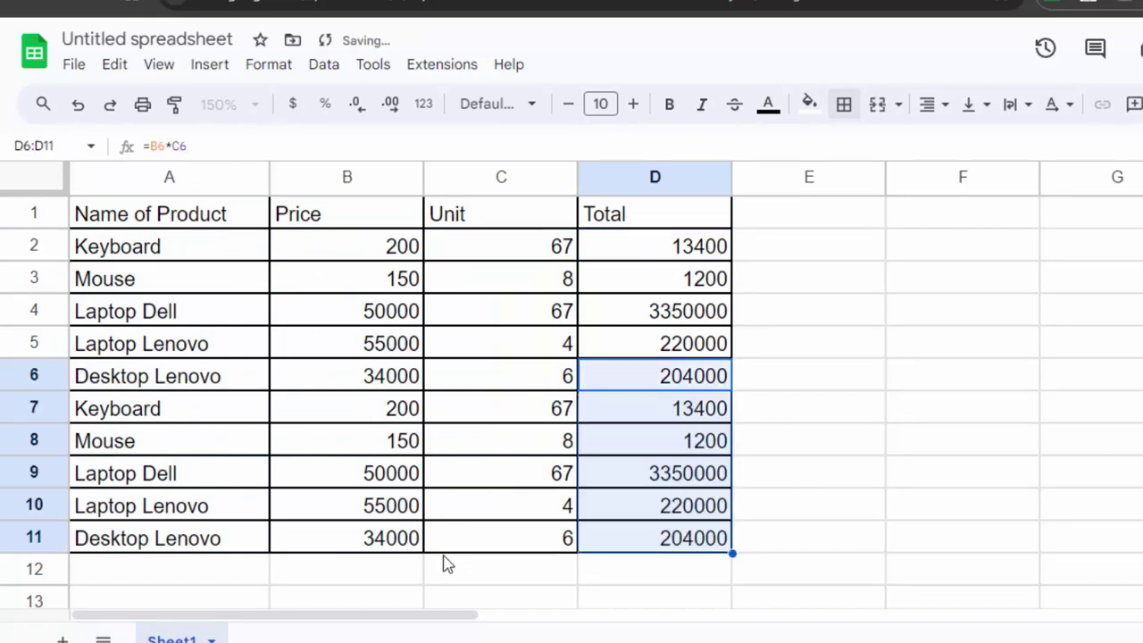
pyautogui.click(986, 385)
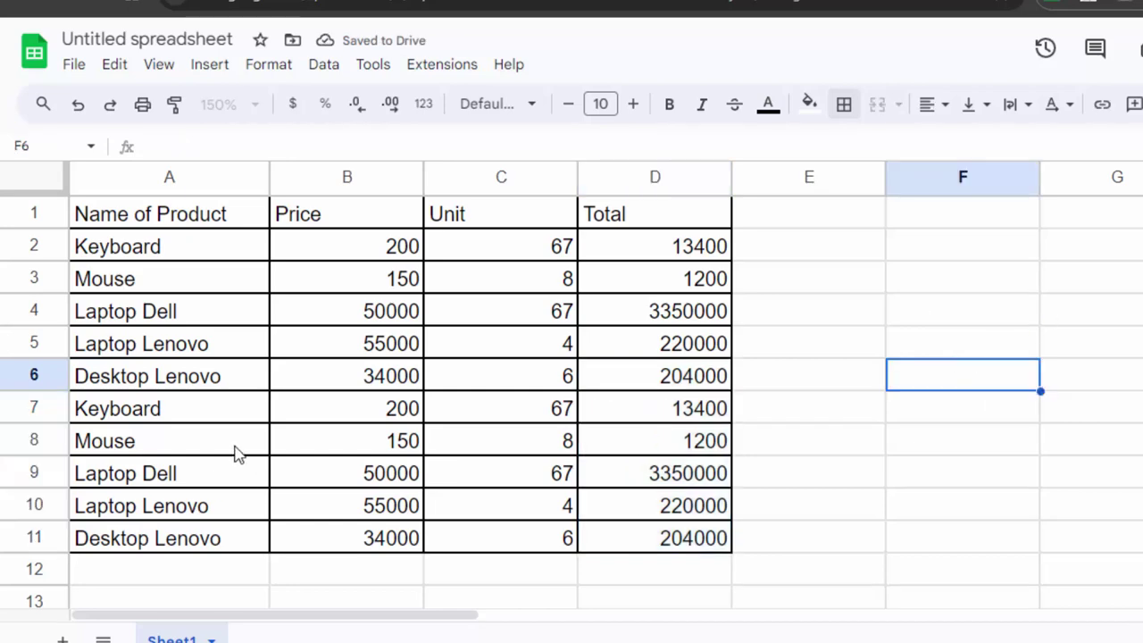
pyautogui.click(198, 213)
# Step: Copy 'Name of Product' into F4, enter 'Total' in G4, and widen column F
pyautogui.rightClick(197, 214)
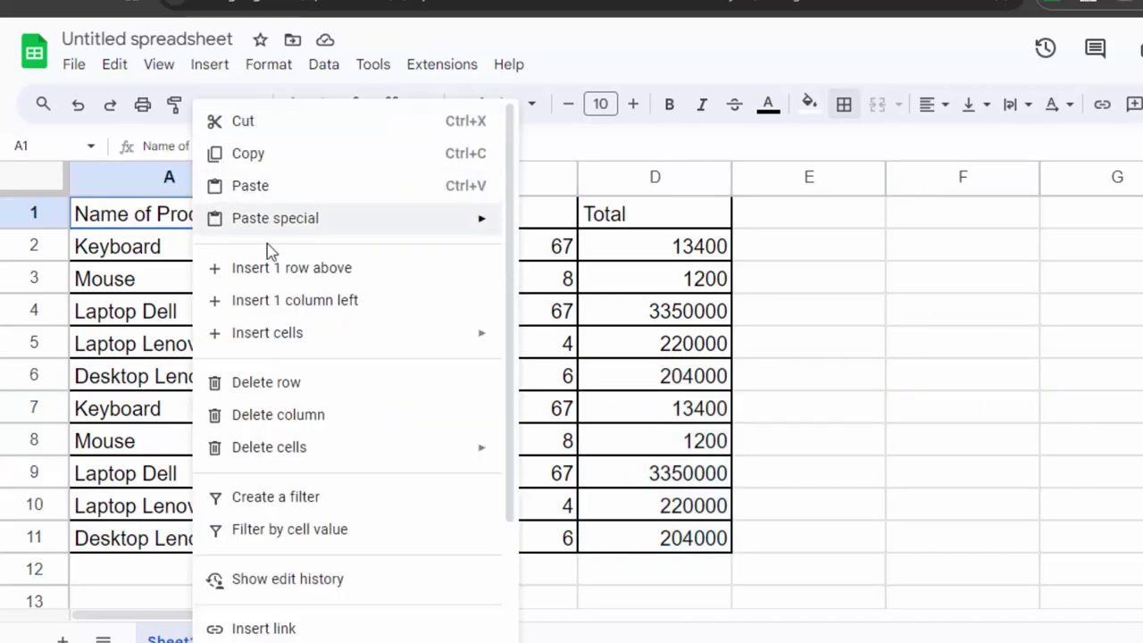
pyautogui.click(284, 154)
pyautogui.click(899, 317)
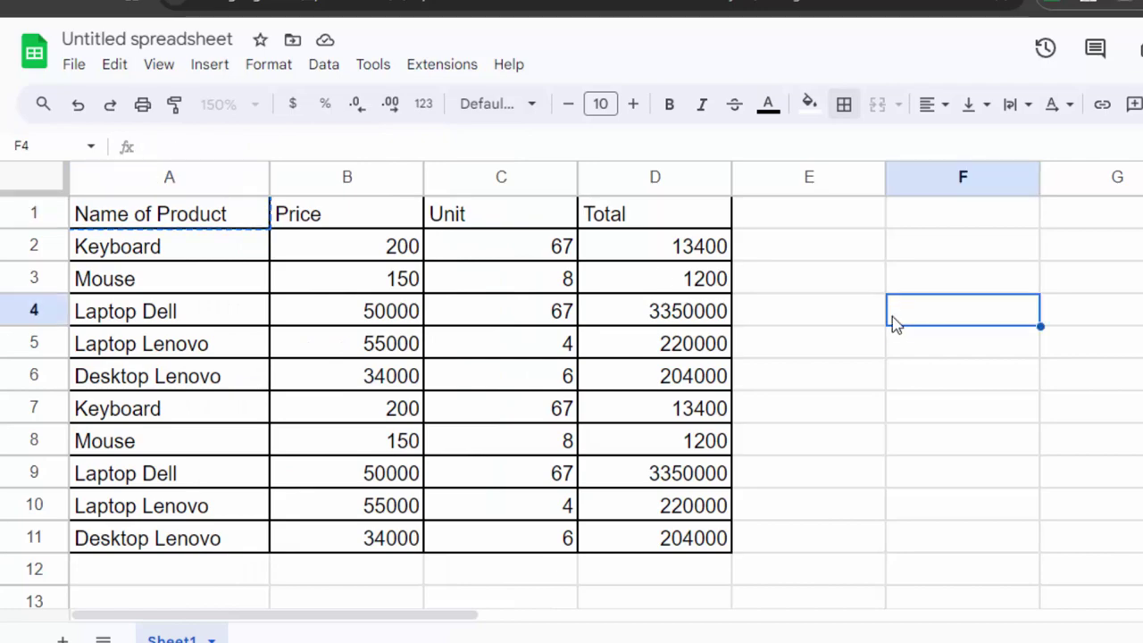
pyautogui.hotkey('ctrl', 'v')
pyautogui.click(1080, 310)
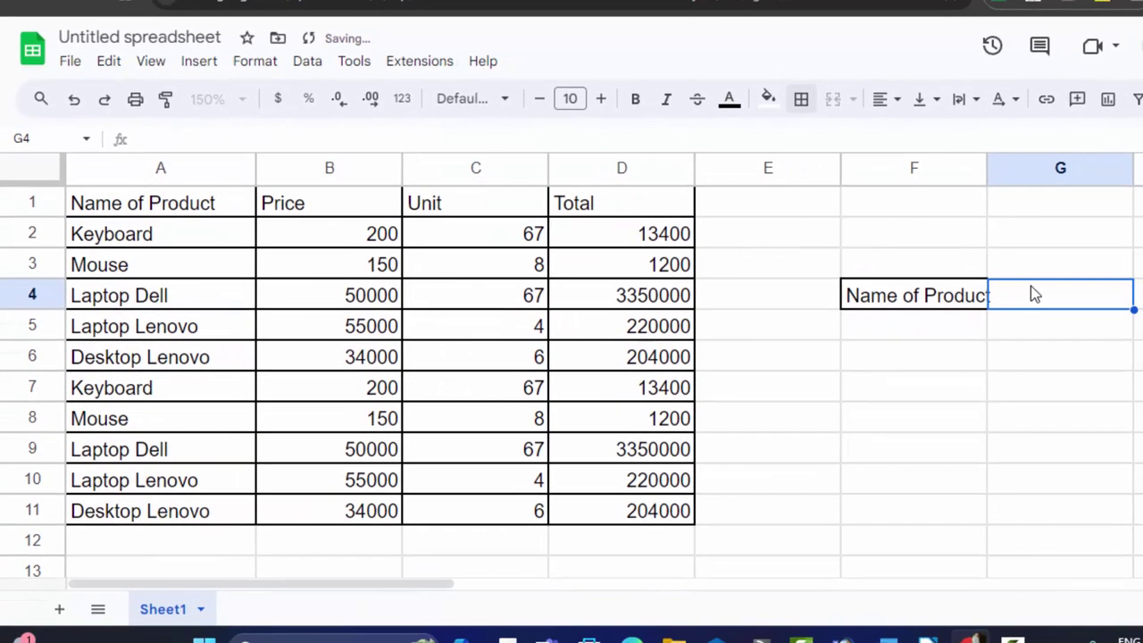
pyautogui.write('Total')
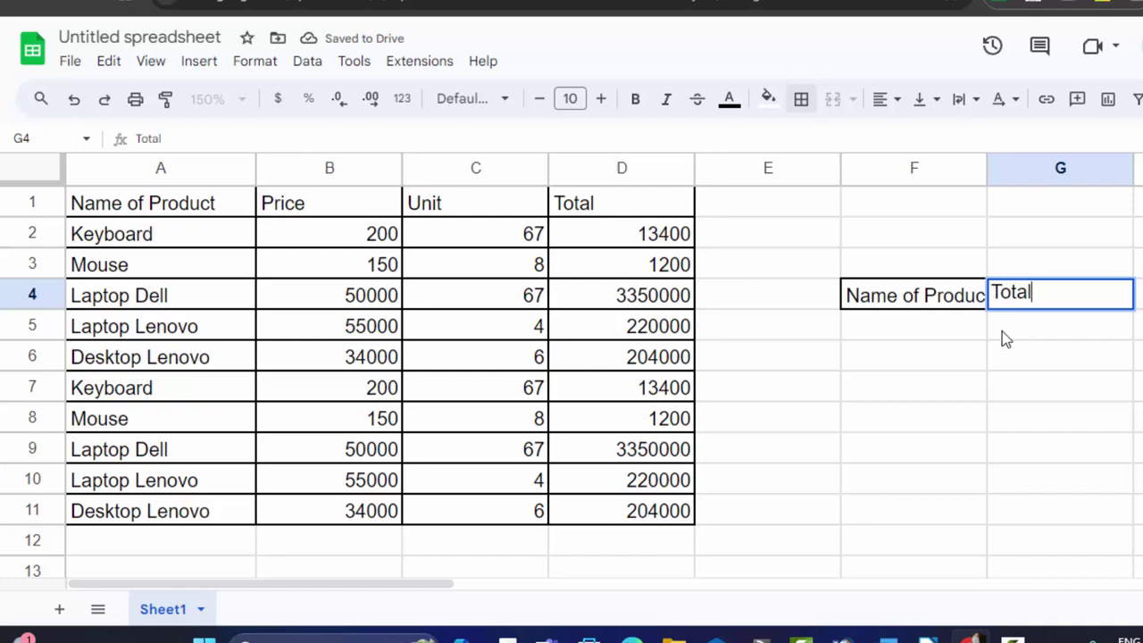
pyautogui.click(1002, 330)
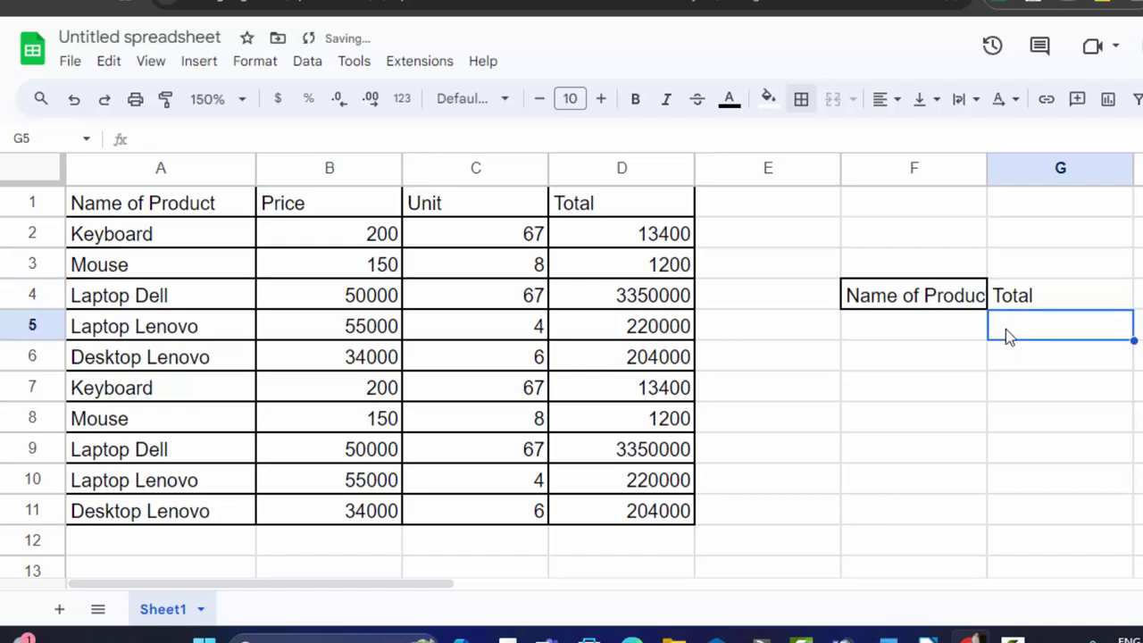
pyautogui.moveTo(985, 168); pyautogui.dragTo(1018, 168)
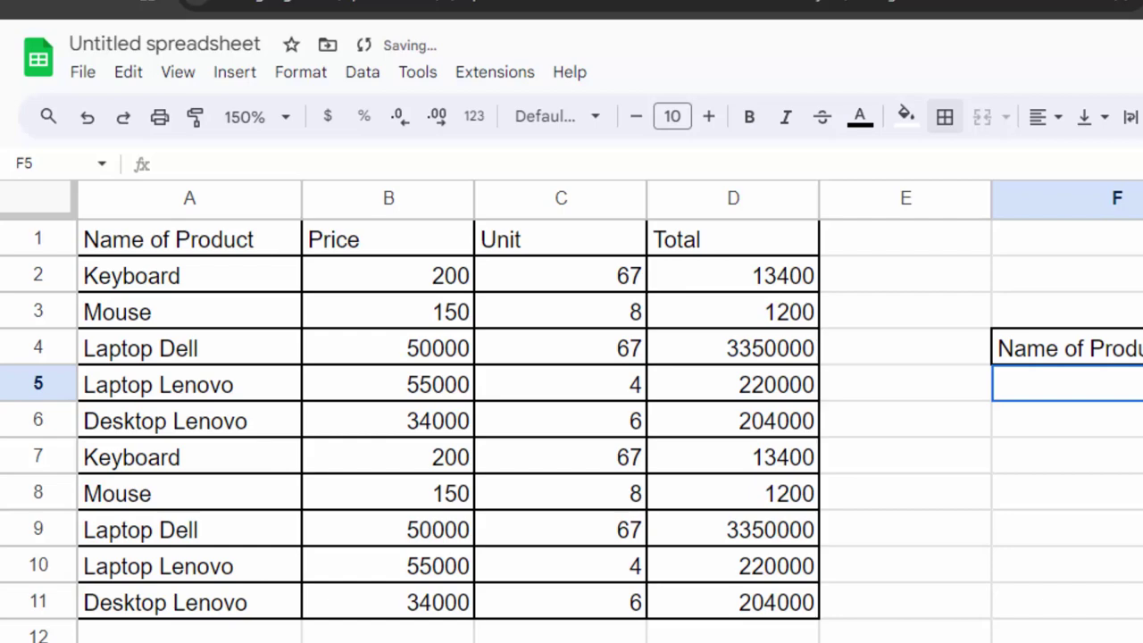
pyautogui.click(1142, 378)
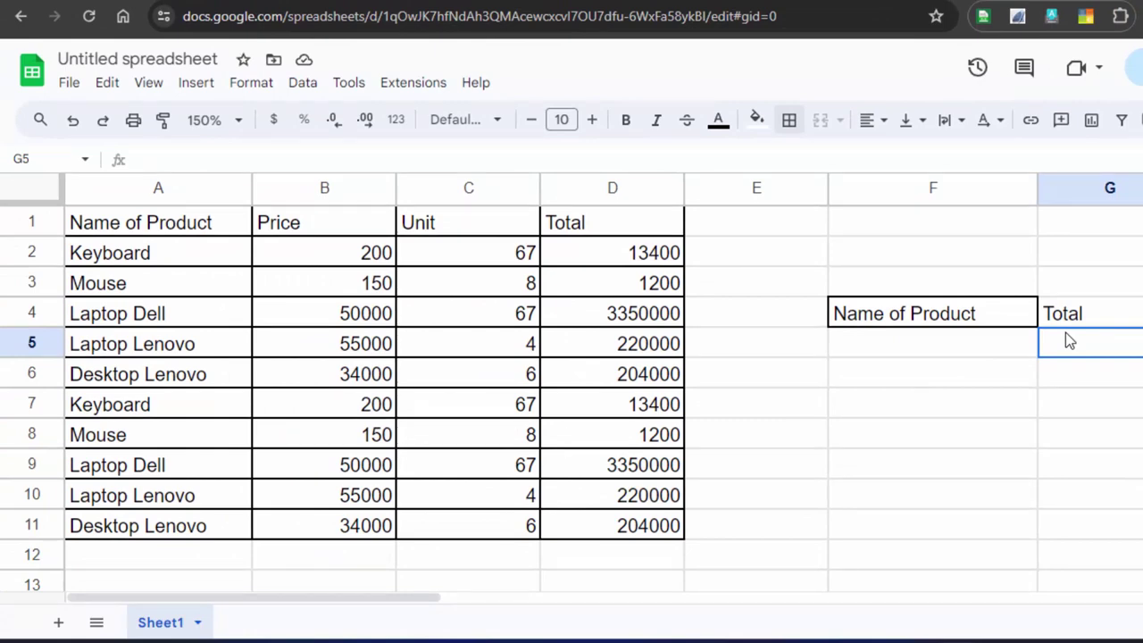
# Step: Enter =DSUM(A1:D11,D1,F4:F5) in G5, returning 26800 for Keyboard
pyautogui.write('=')
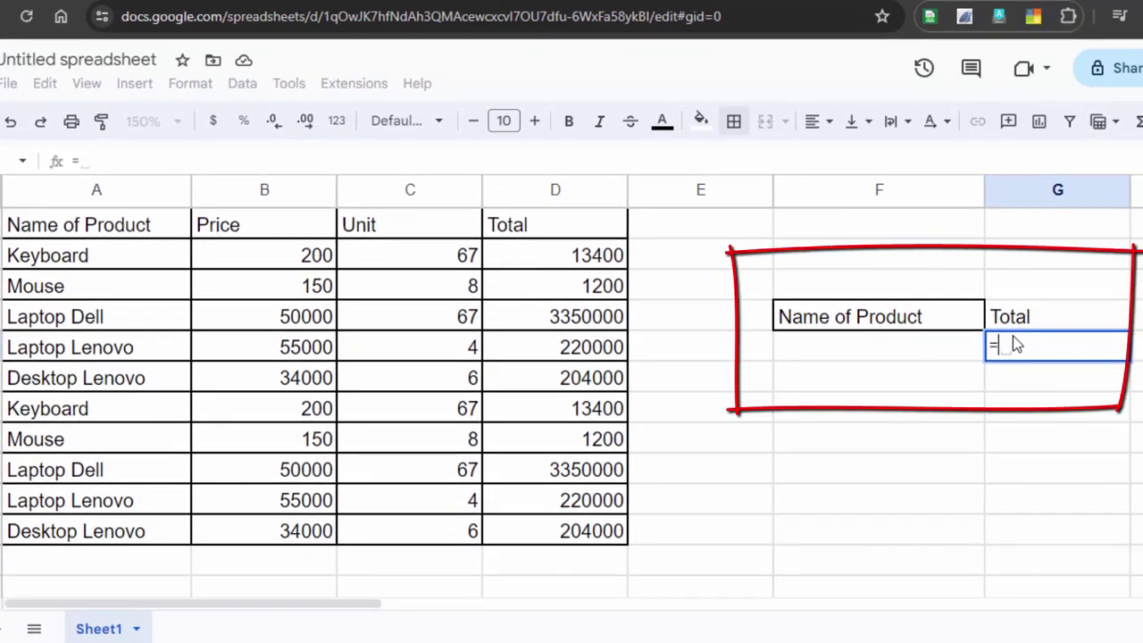
pyautogui.write('ds')
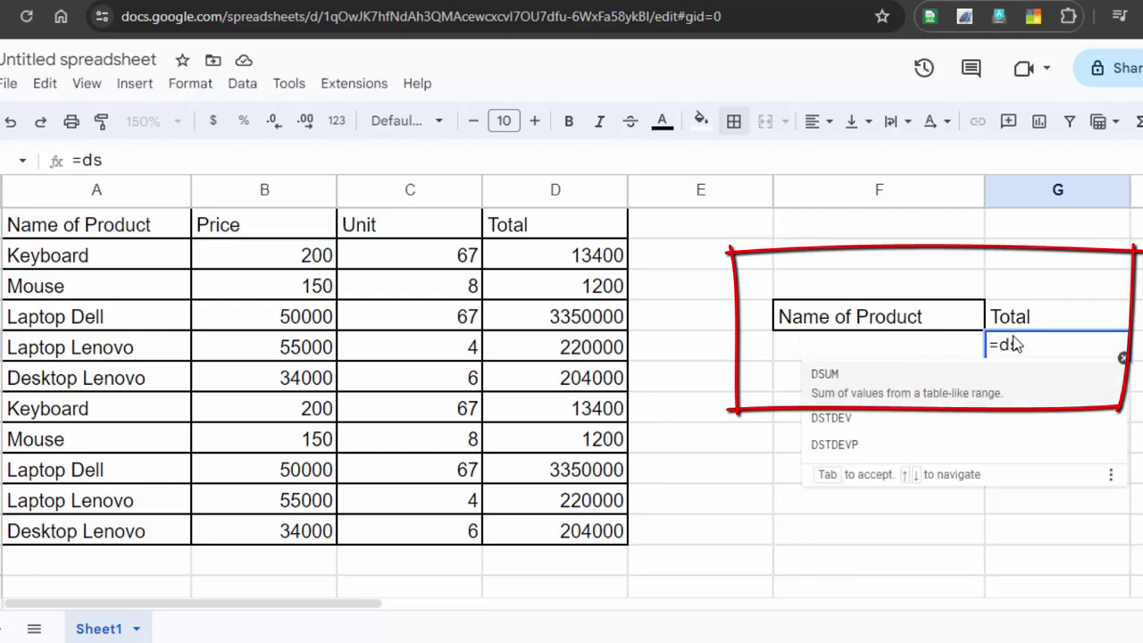
pyautogui.press('Tab')
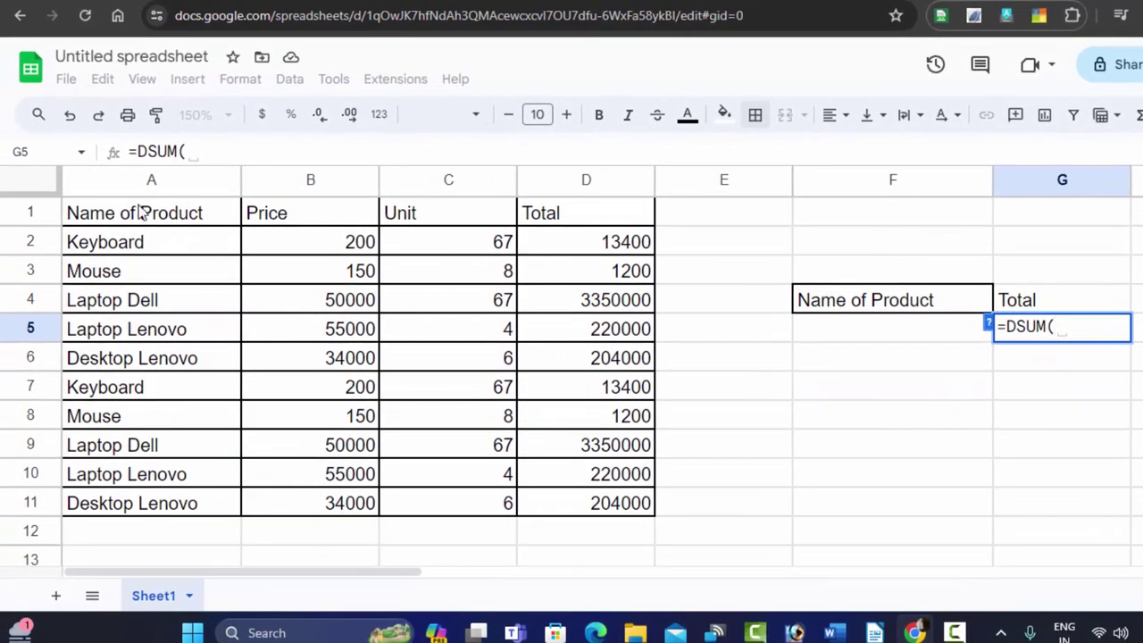
pyautogui.moveTo(154, 212)
pyautogui.mouseDown()
pyautogui.moveTo(561, 503)
pyautogui.moveTo(581, 506)
pyautogui.mouseUp()
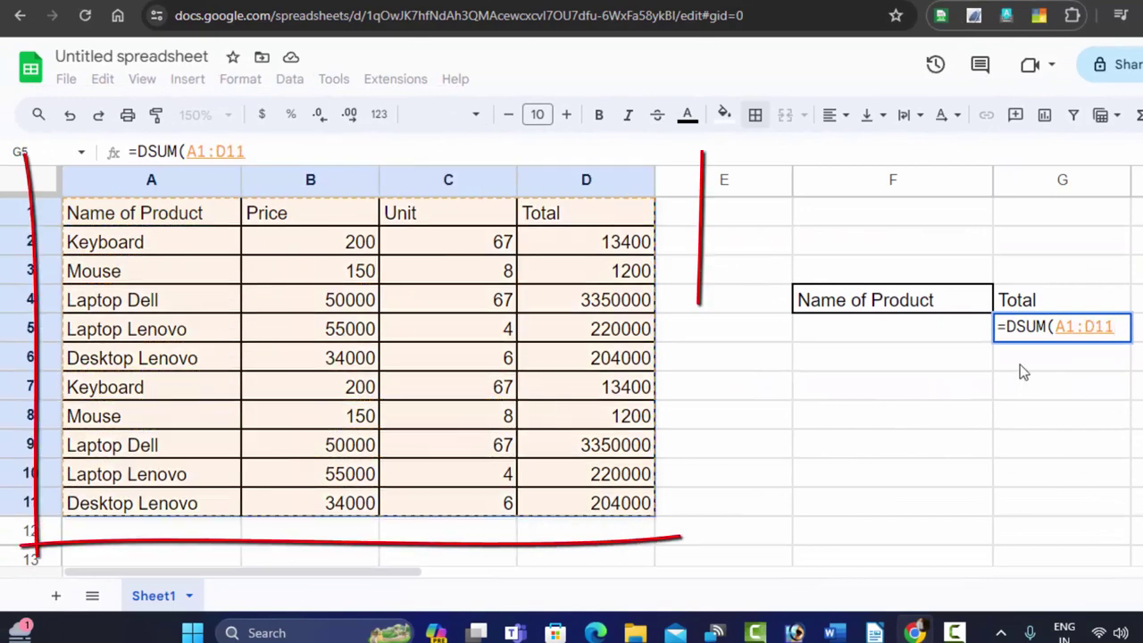
pyautogui.write(',')
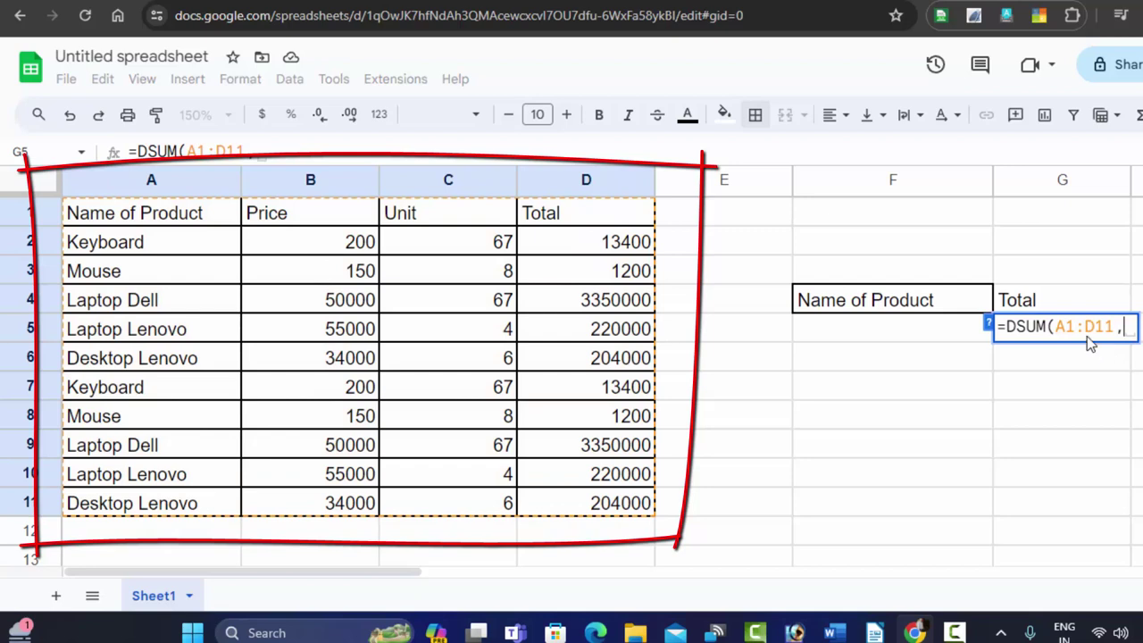
pyautogui.click(557, 216)
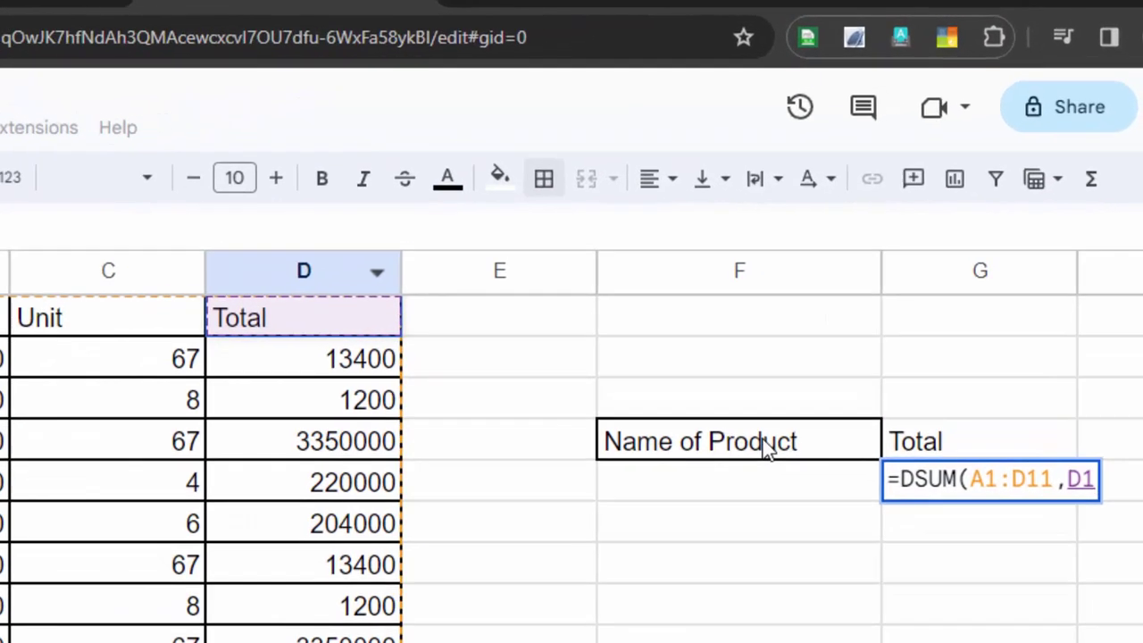
pyautogui.click(865, 334)
pyautogui.moveTo(708, 511); pyautogui.dragTo(701, 576)
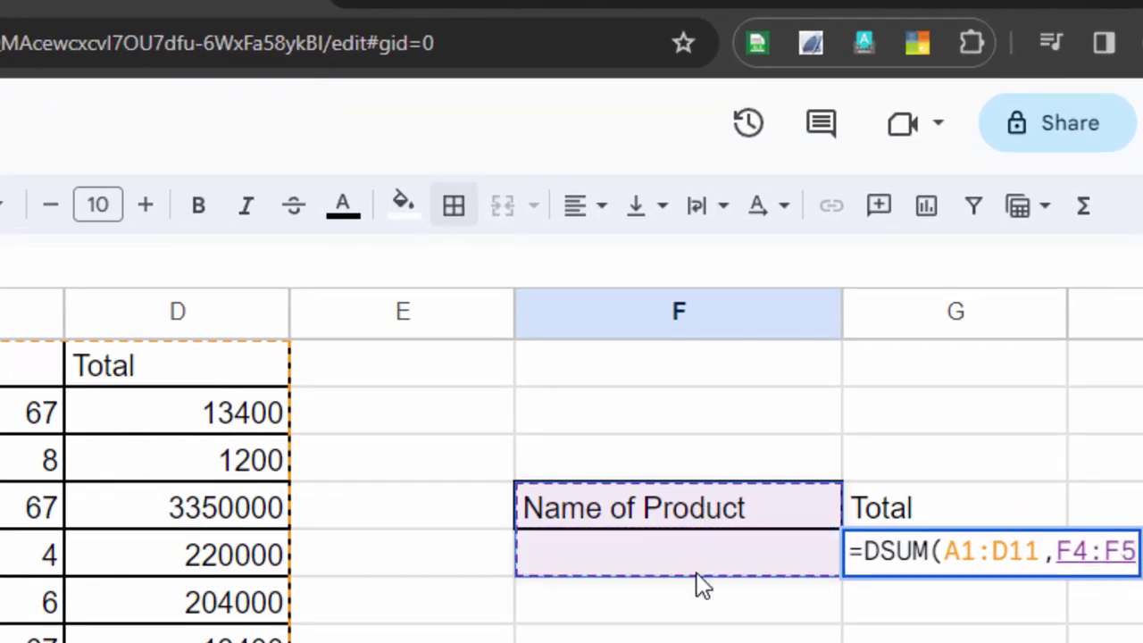
pyautogui.press('Return')
pyautogui.moveTo(939, 525); pyautogui.dragTo(969, 562)
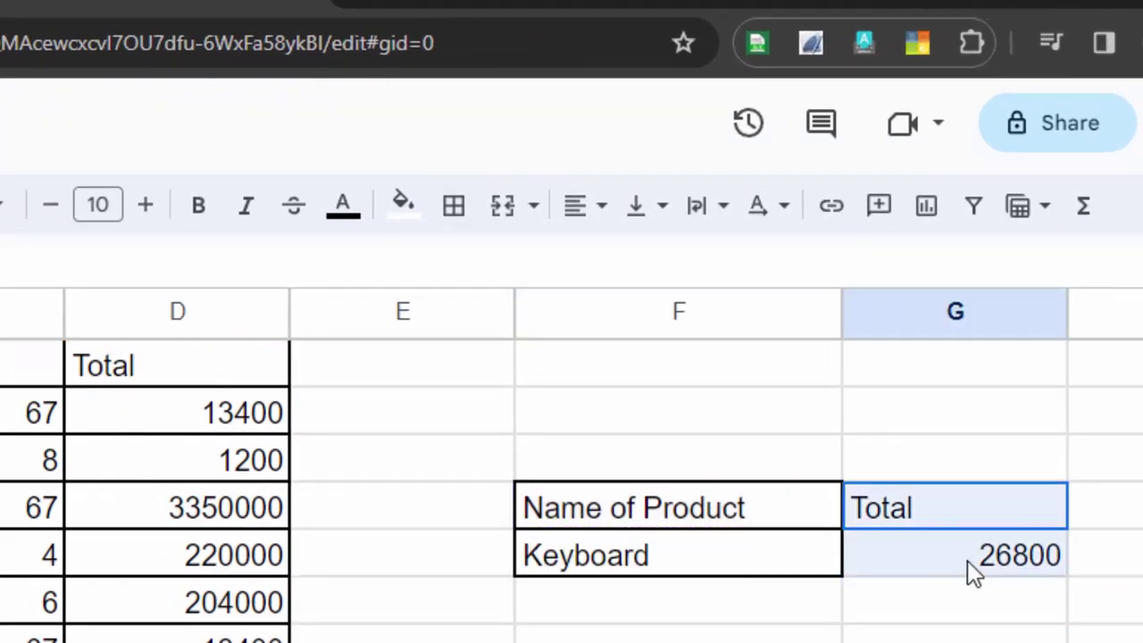
# Step: Give the Total cells G4:G5 red borders on every side
pyautogui.click(455, 209)
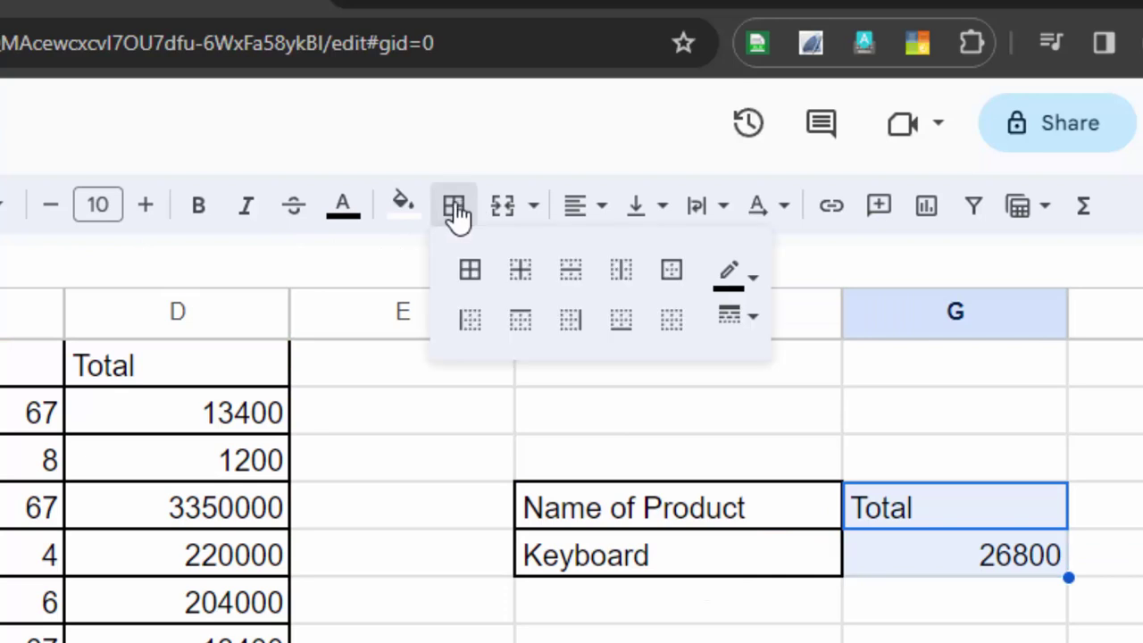
pyautogui.click(1016, 630)
pyautogui.moveTo(994, 515); pyautogui.dragTo(977, 559)
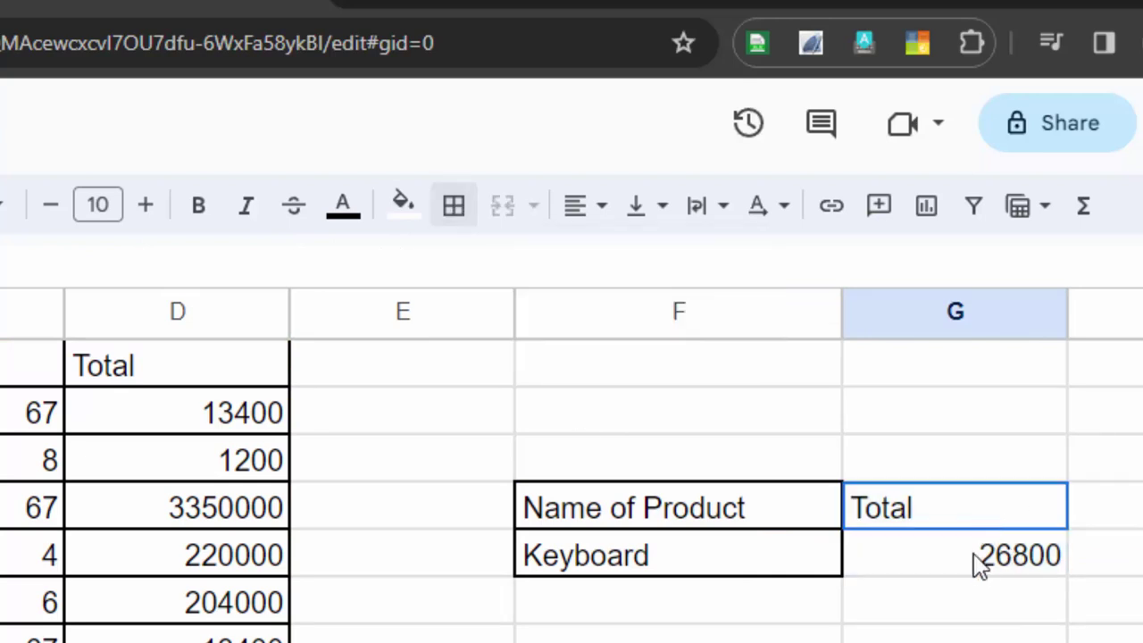
pyautogui.click(451, 210)
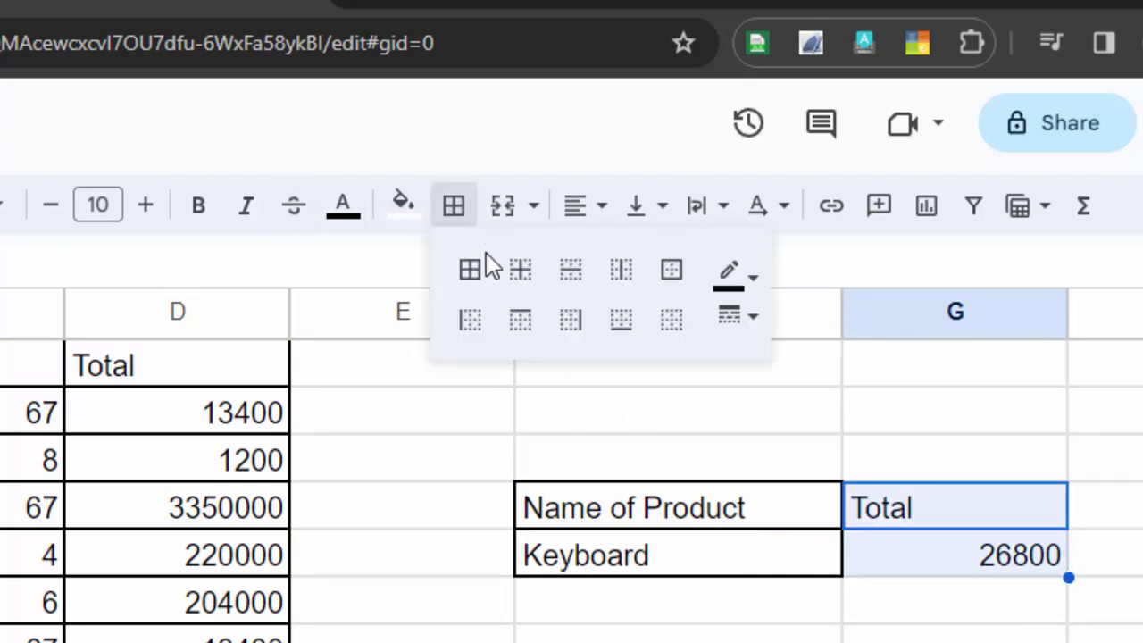
pyautogui.click(736, 274)
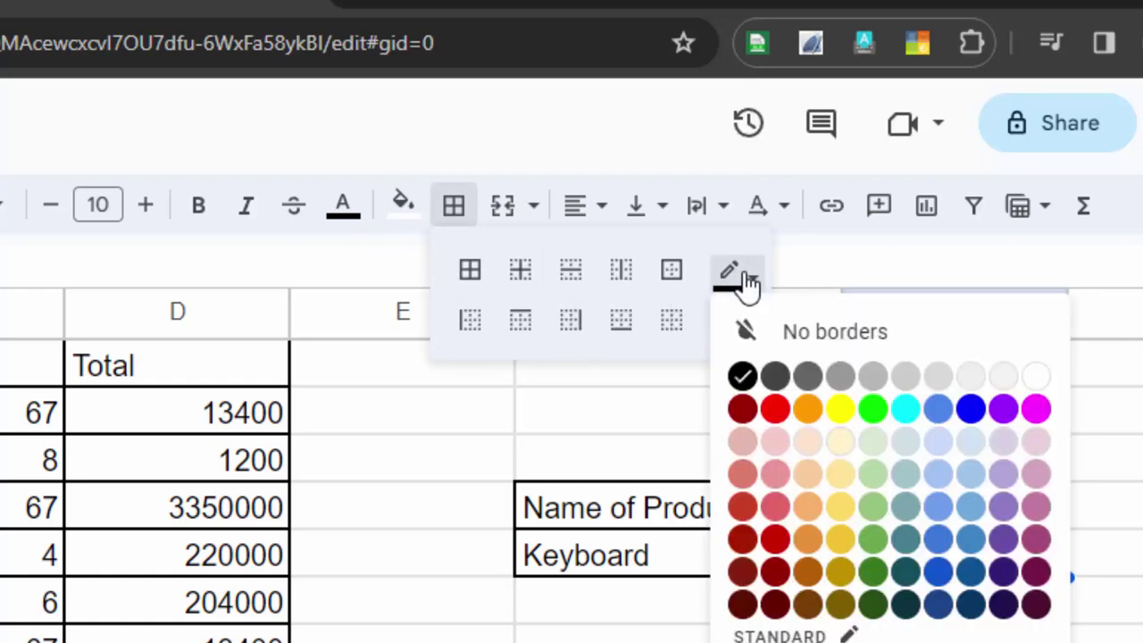
pyautogui.click(775, 411)
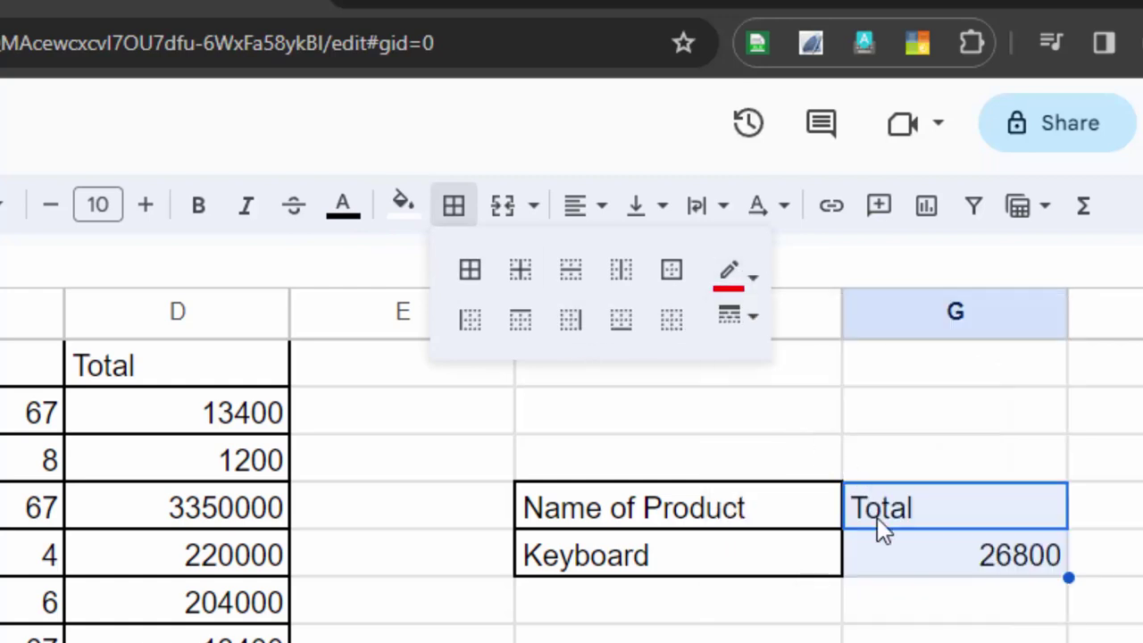
pyautogui.click(470, 270)
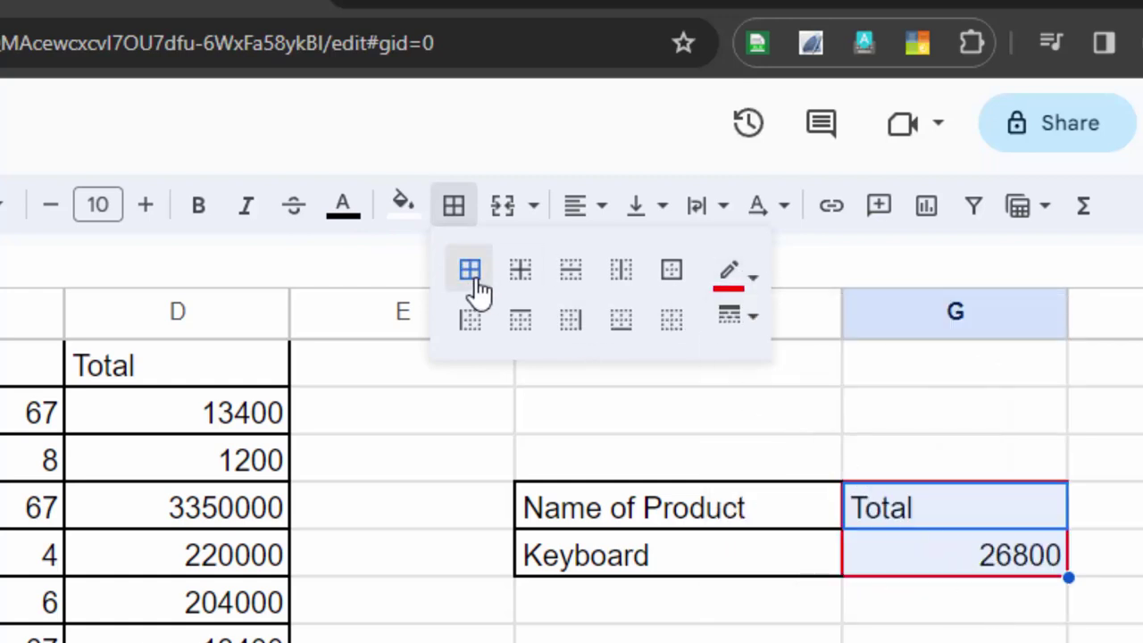
pyautogui.click(551, 384)
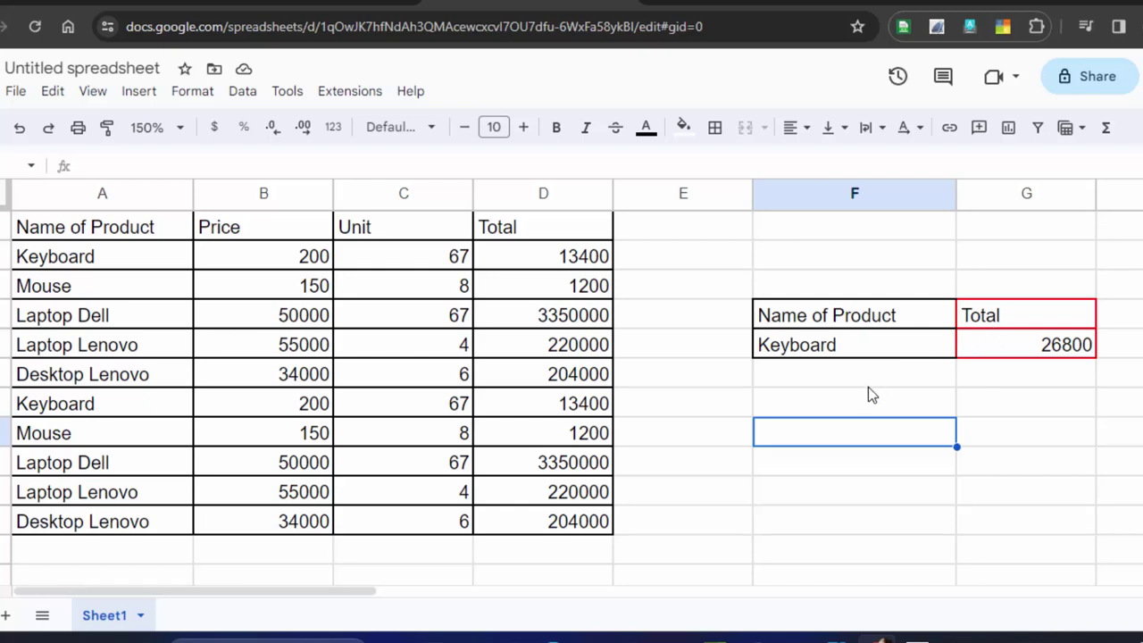
# Step: Discard a stray formula, select Keyboard row A2:D2, and bring up the Fill color palette
pyautogui.click(866, 393)
pyautogui.write('=')
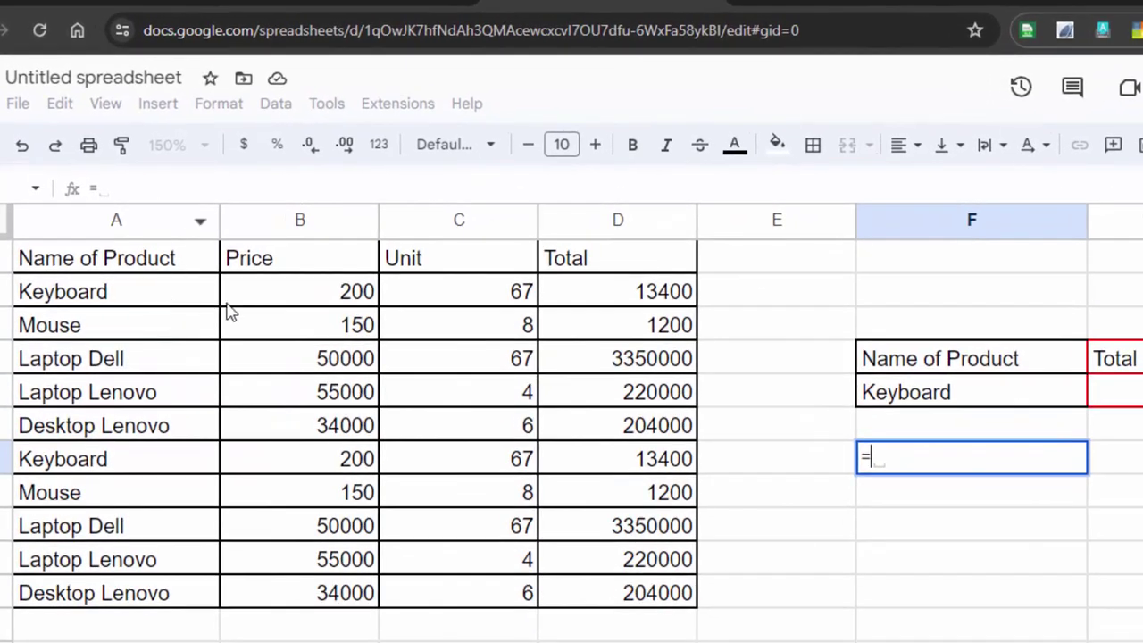
pyautogui.press('BackSpace')
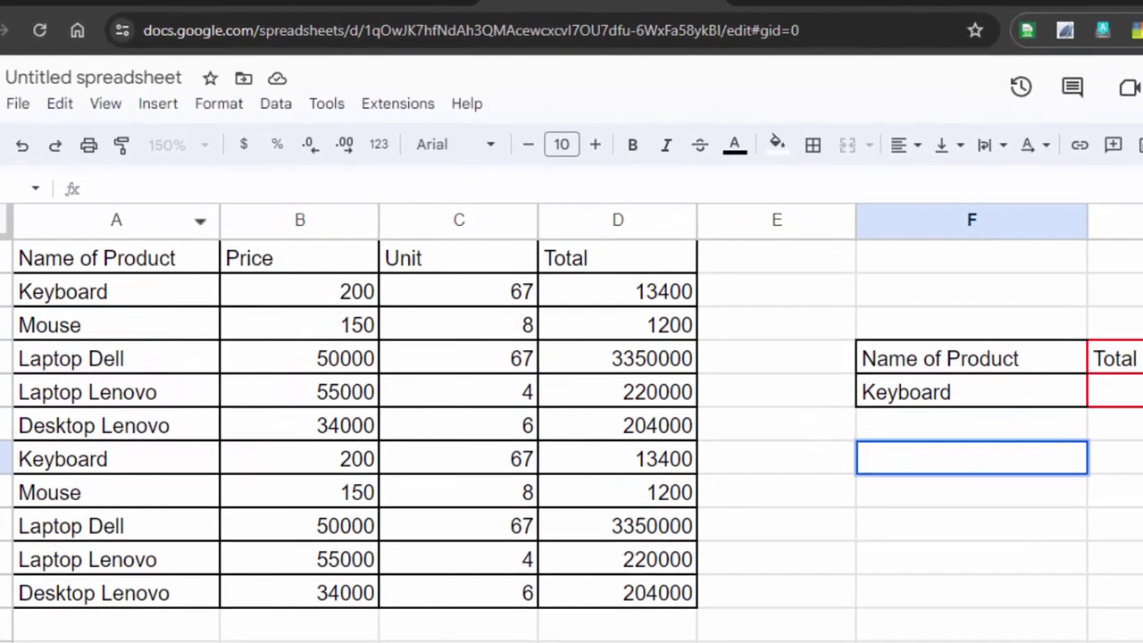
pyautogui.moveTo(143, 295); pyautogui.dragTo(584, 290)
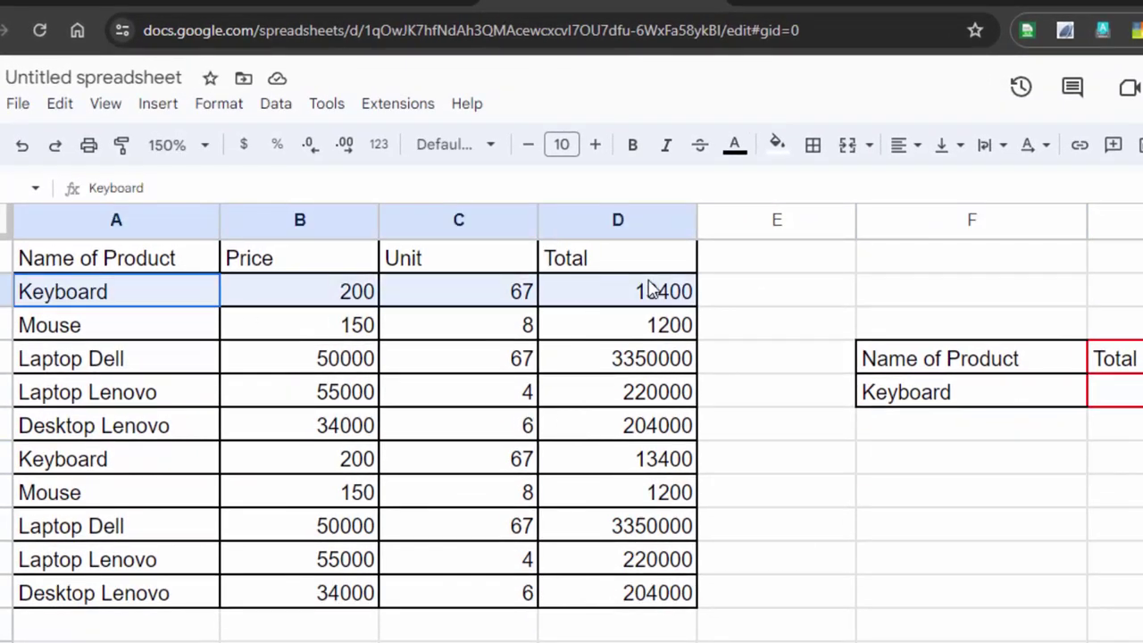
pyautogui.click(777, 144)
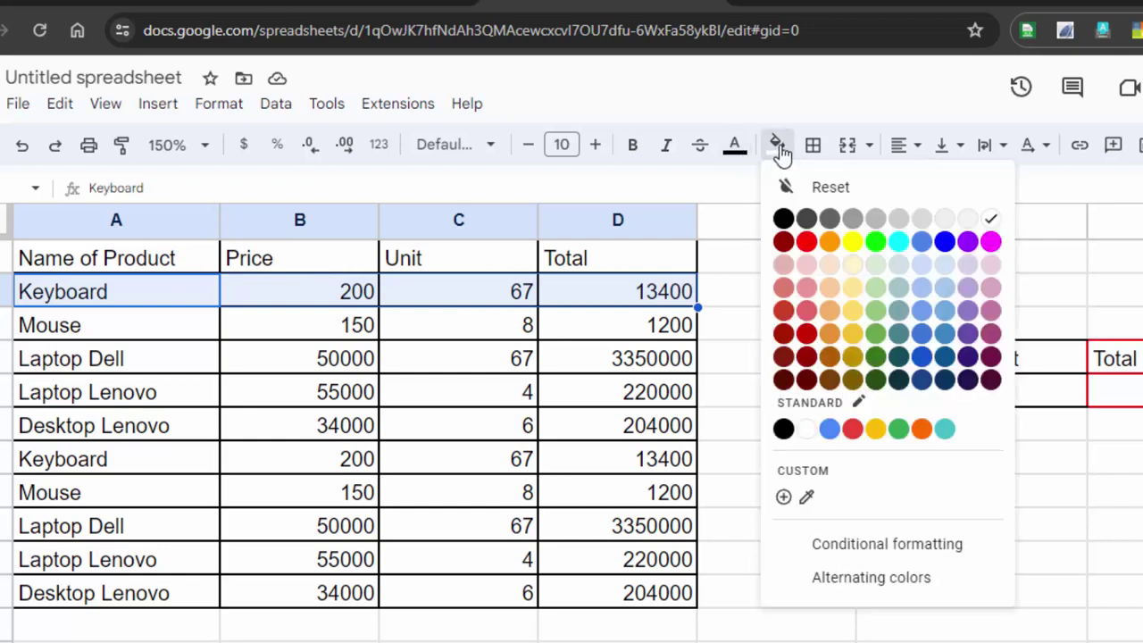
# Step: Fill both Keyboard rows, A2:D2 and A7:D7, yellow
pyautogui.click(853, 244)
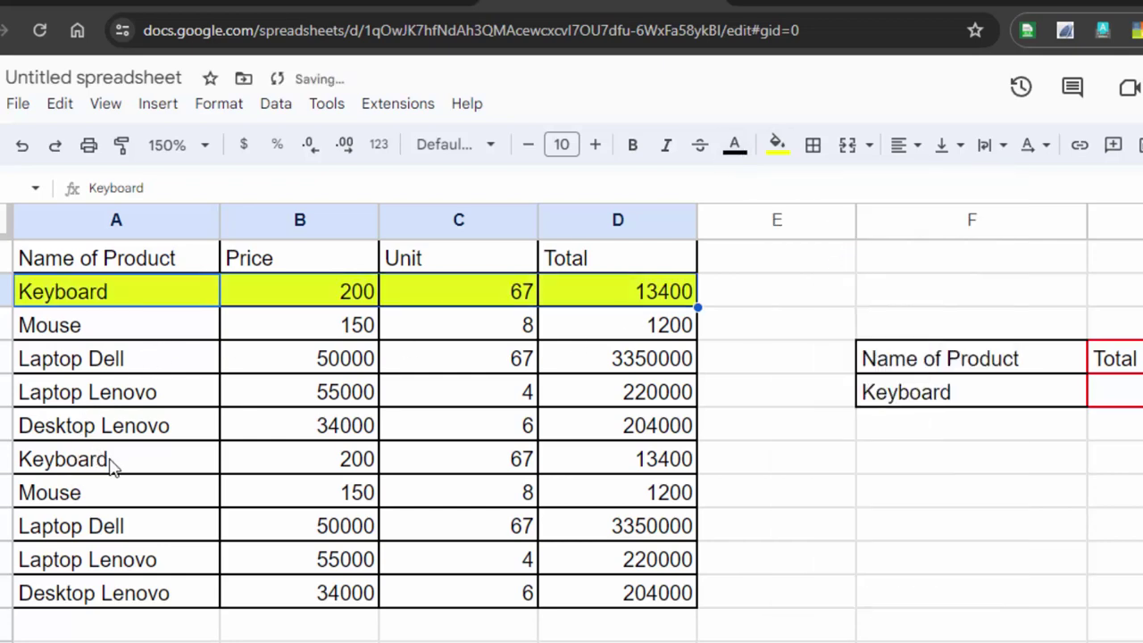
pyautogui.moveTo(105, 461); pyautogui.dragTo(632, 457)
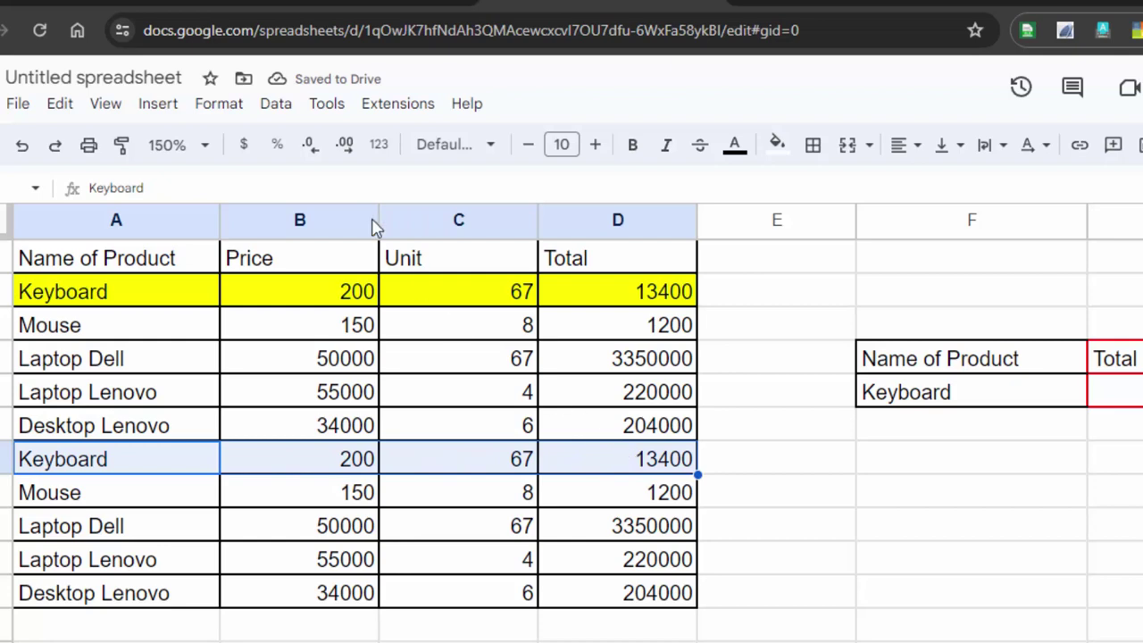
pyautogui.click(777, 144)
pyautogui.click(851, 247)
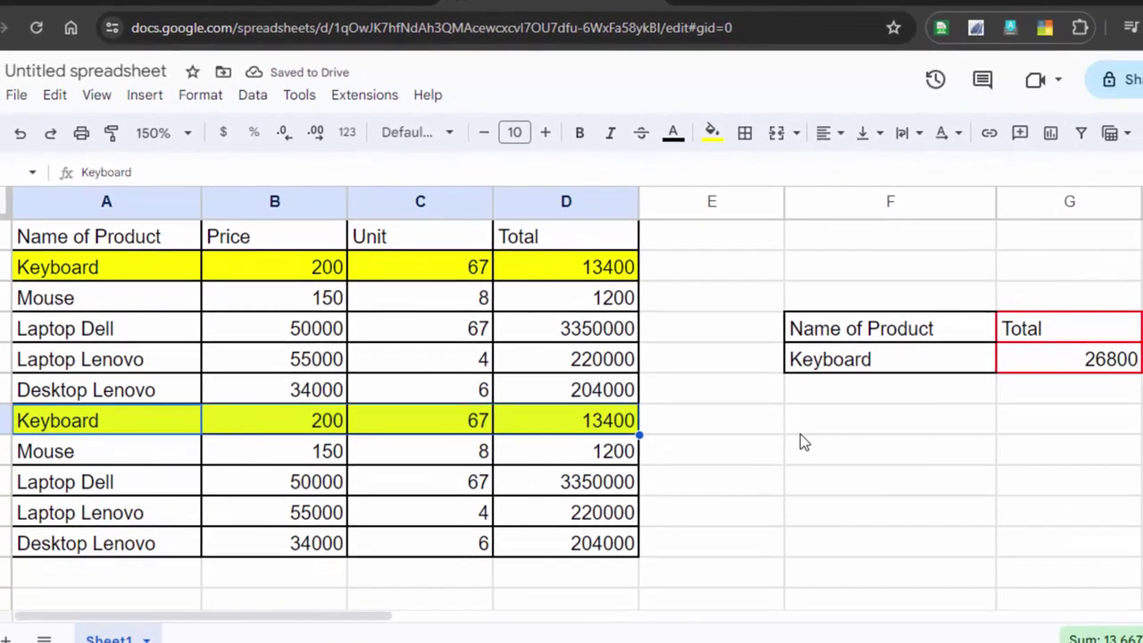
pyautogui.click(855, 416)
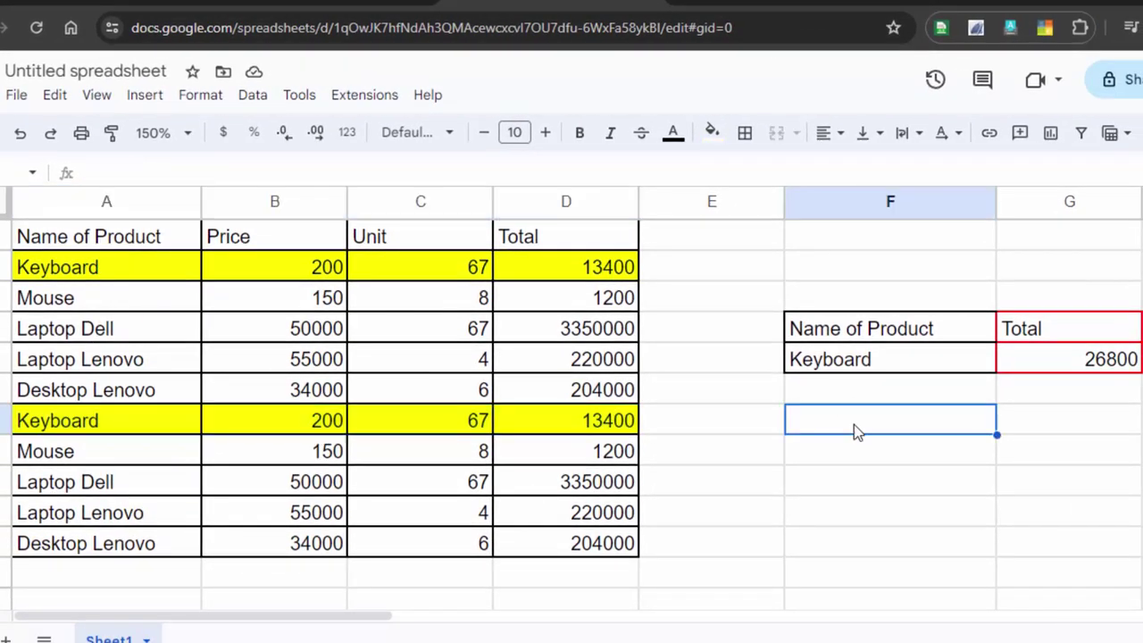
pyautogui.write('=')
pyautogui.click(582, 267)
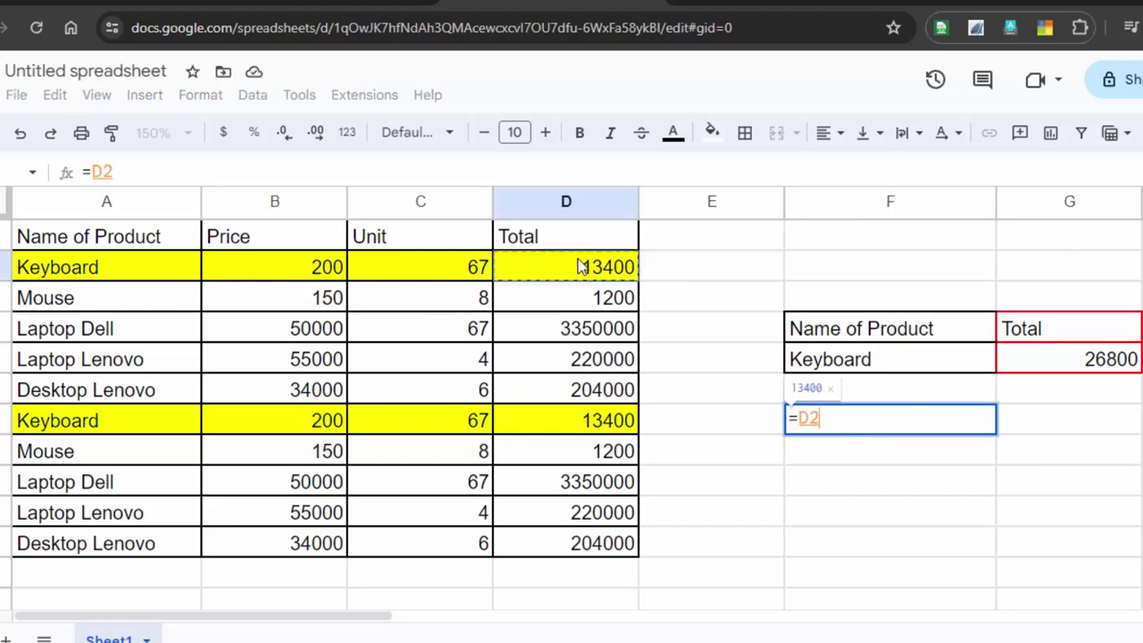
pyautogui.write('+')
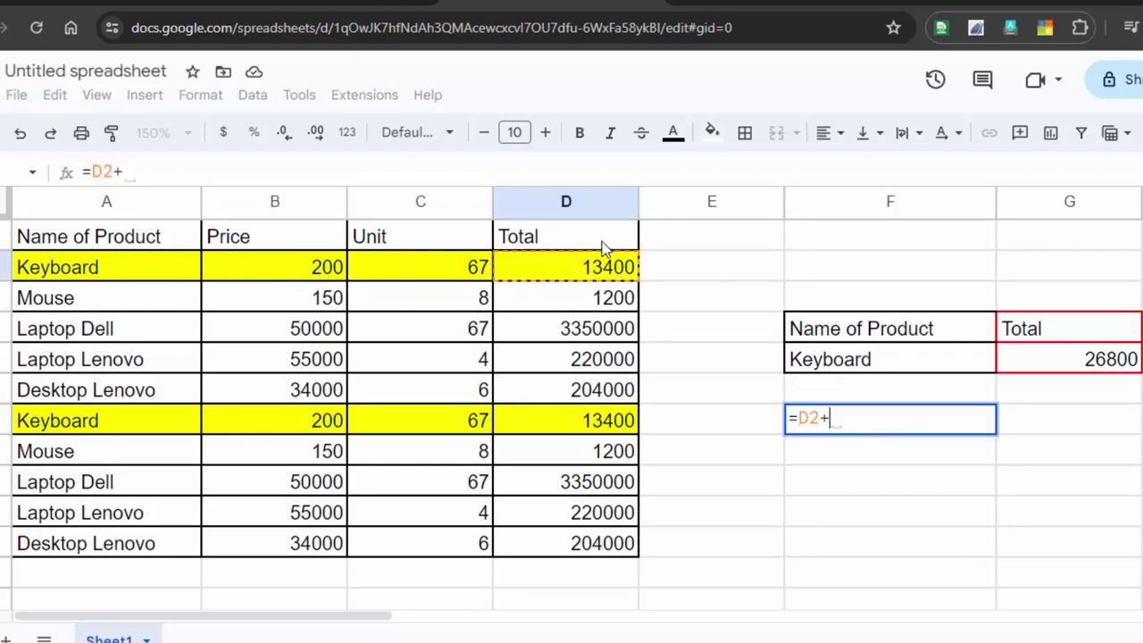
pyautogui.click(546, 423)
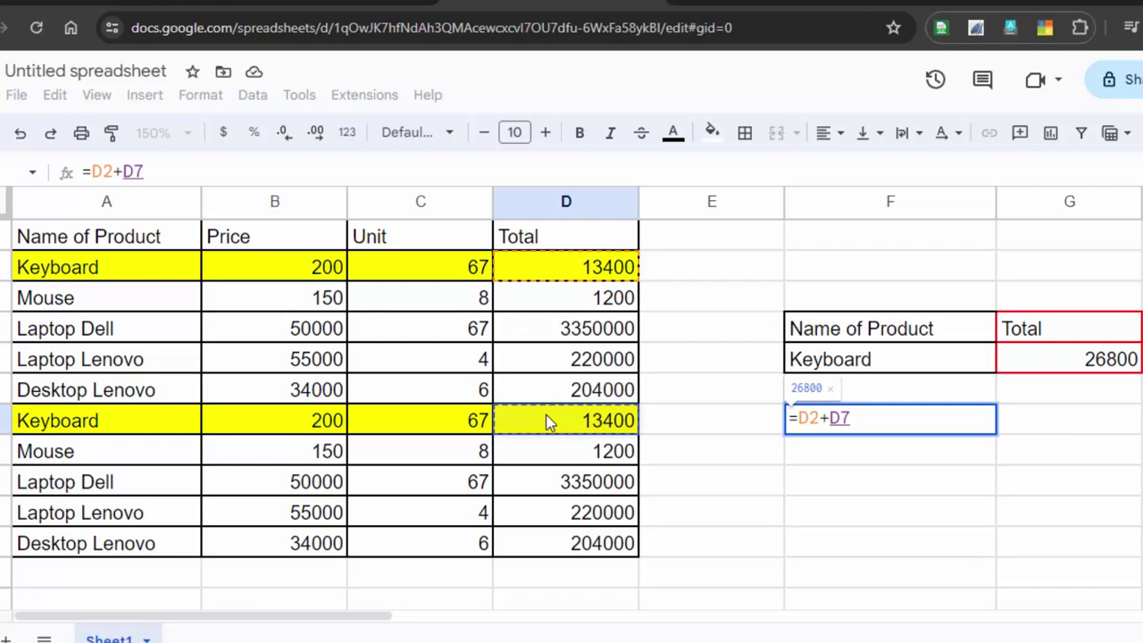
pyautogui.press('Return')
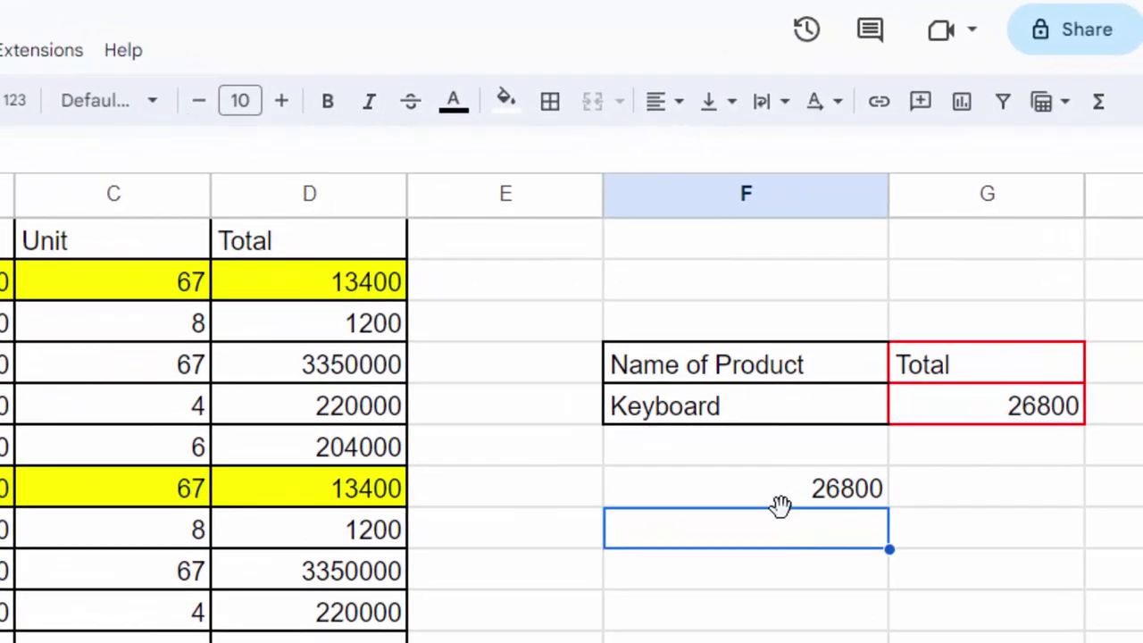
pyautogui.press('Up')
pyautogui.press('Delete')
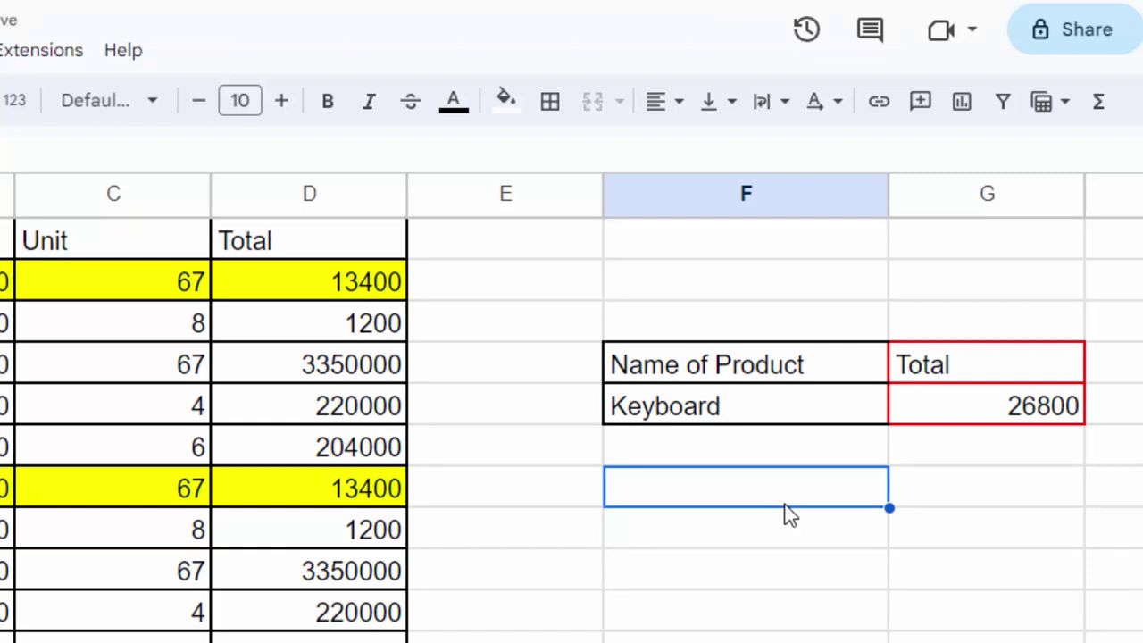
# Step: Clear 'Keyboard' from criterion cell F5, leaving the DSUM total at 7577200
pyautogui.doubleClick(777, 417)
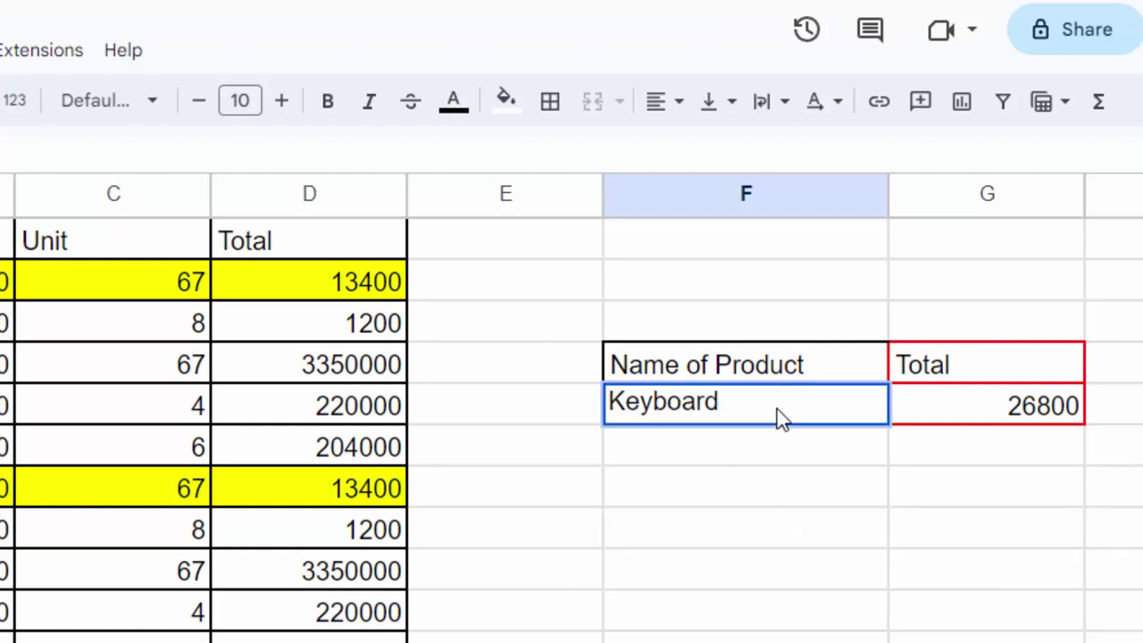
pyautogui.press('BackSpace')
pyautogui.press('BackSpace')
pyautogui.press('BackSpace')
pyautogui.press('BackSpace')
pyautogui.press('BackSpace')
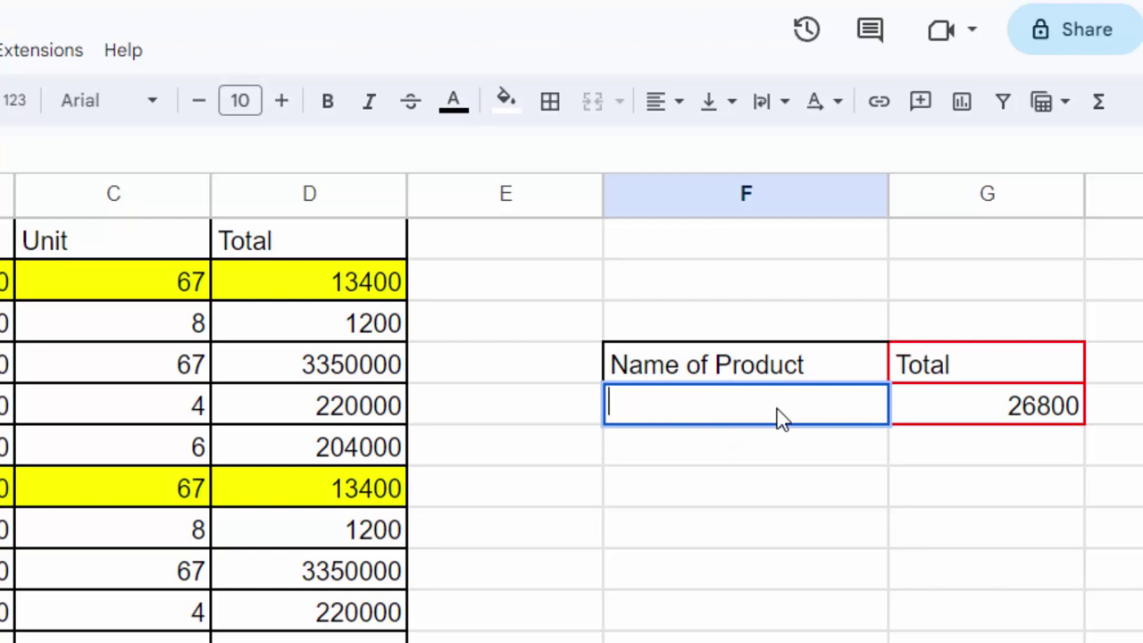
pyautogui.press('Return')
pyautogui.click(732, 399)
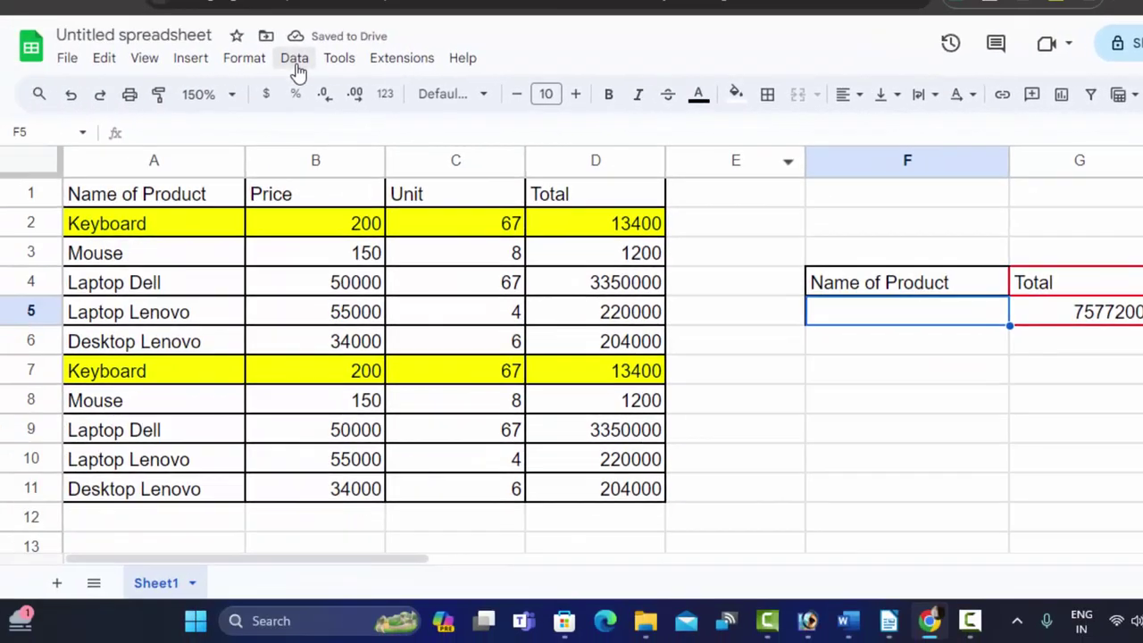
# Step: Add a dropdown-from-range validation rule to F5 using Sheet1!A2:A11
pyautogui.click(295, 59)
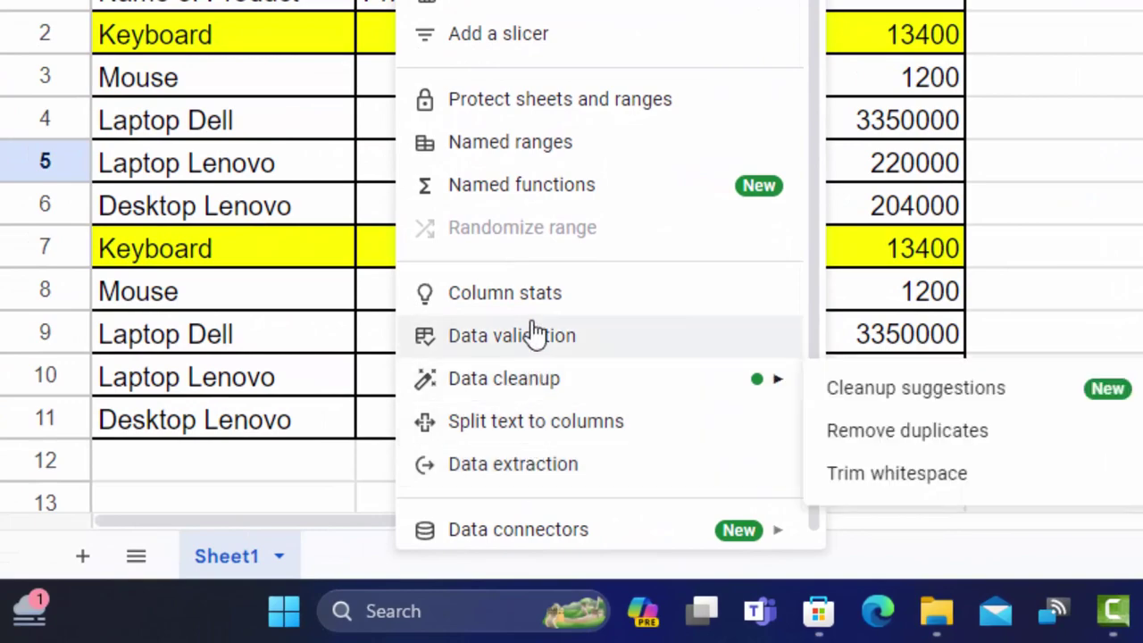
pyautogui.click(532, 334)
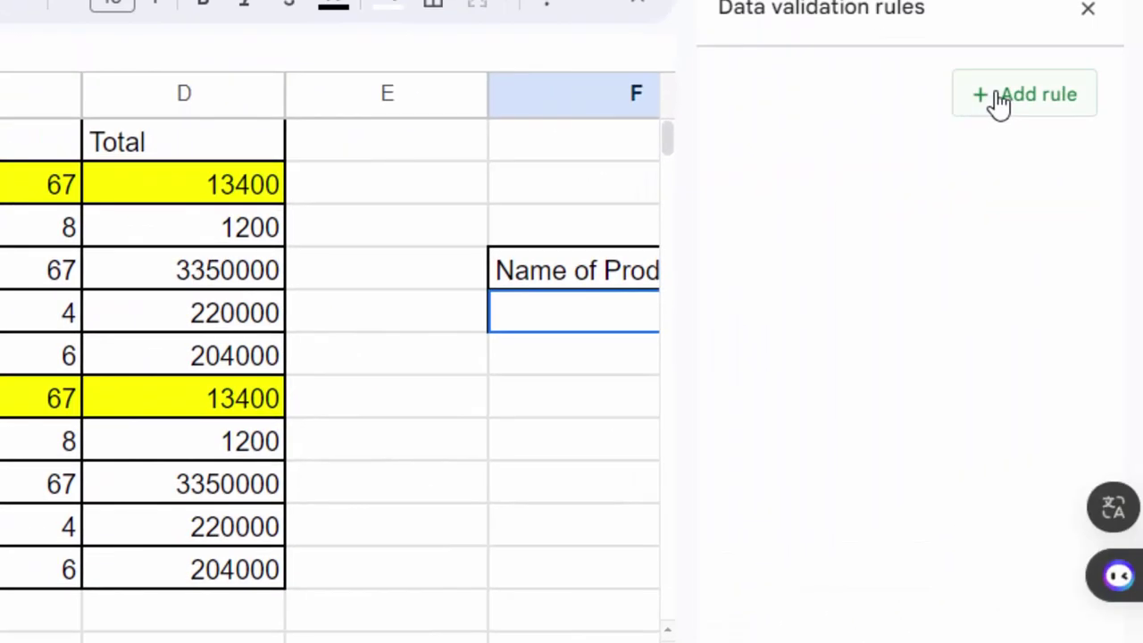
pyautogui.click(998, 104)
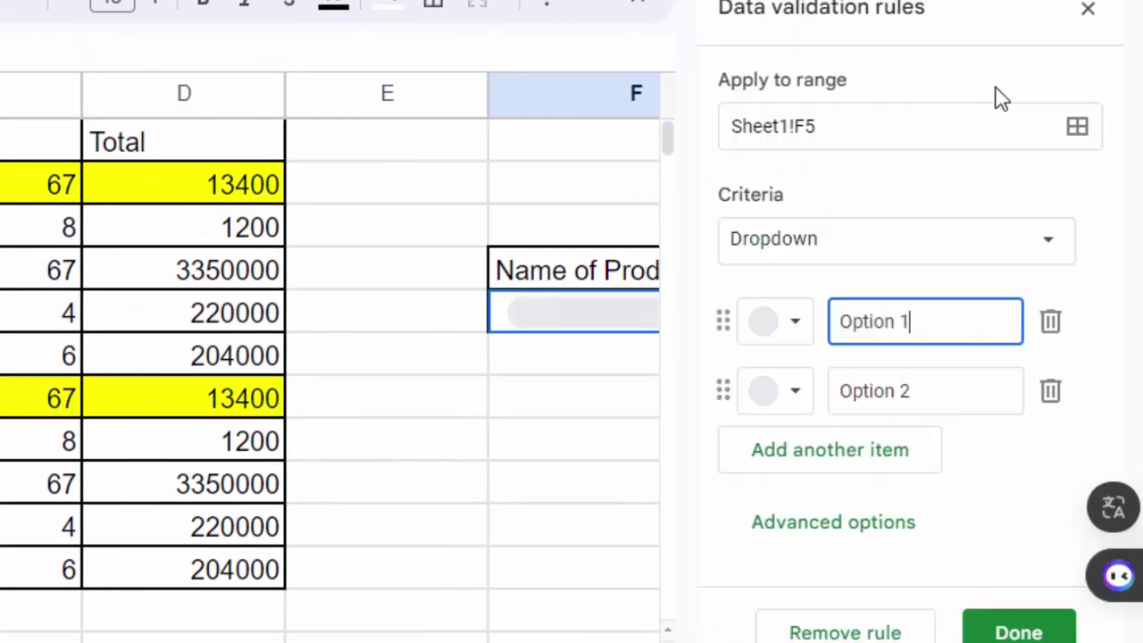
pyautogui.click(842, 253)
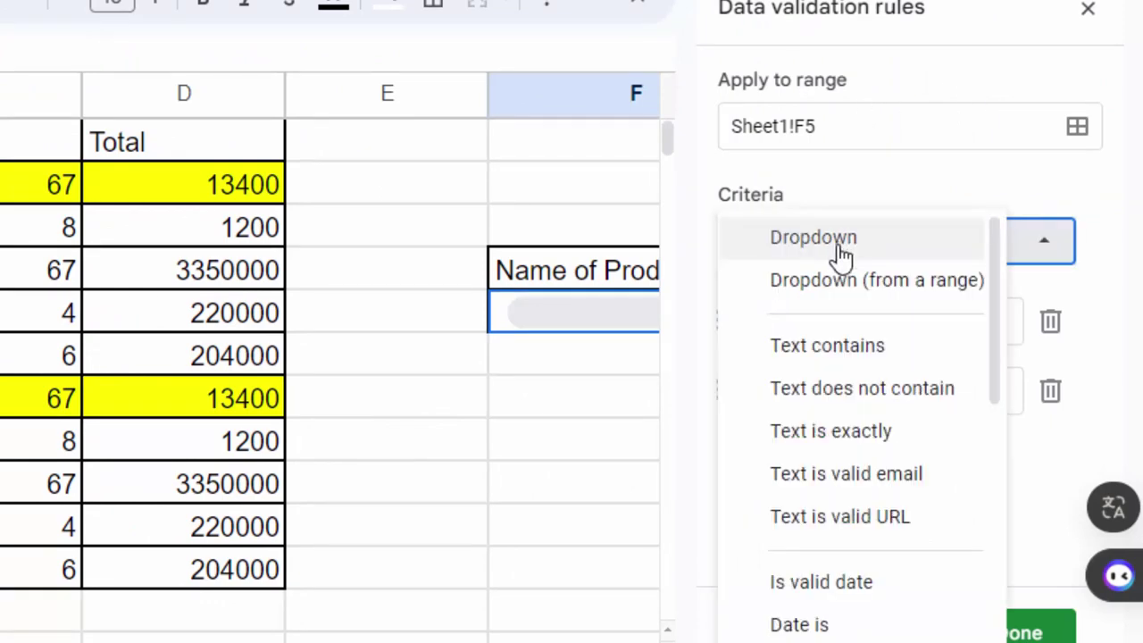
pyautogui.scroll(-3, 846, 548)
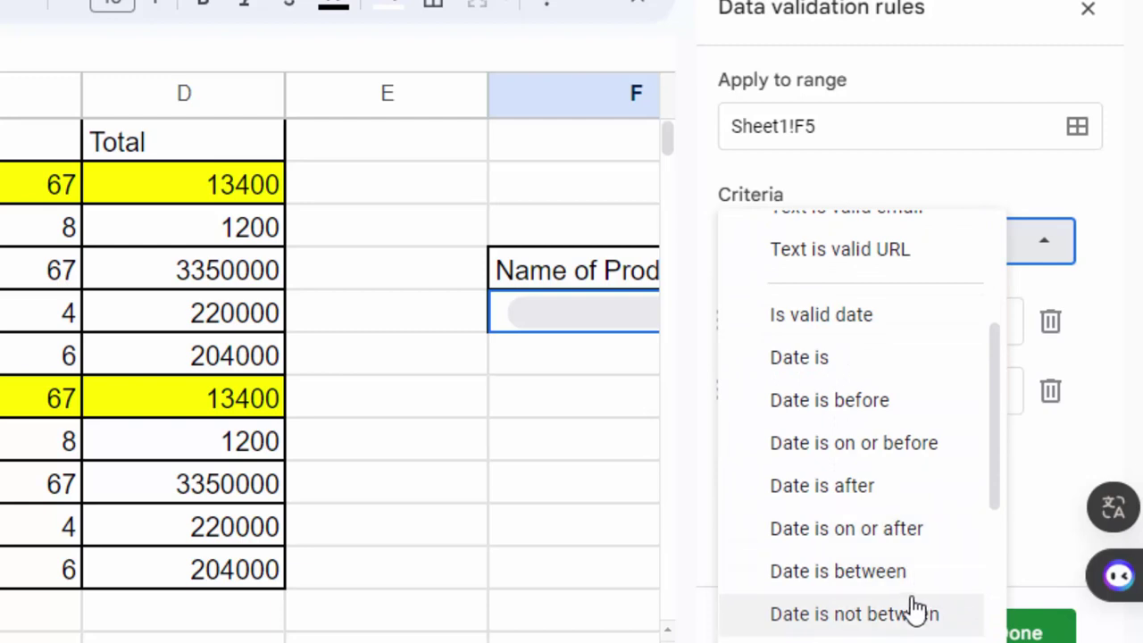
pyautogui.scroll(-3, 898, 589)
pyautogui.scroll(2, 879, 576)
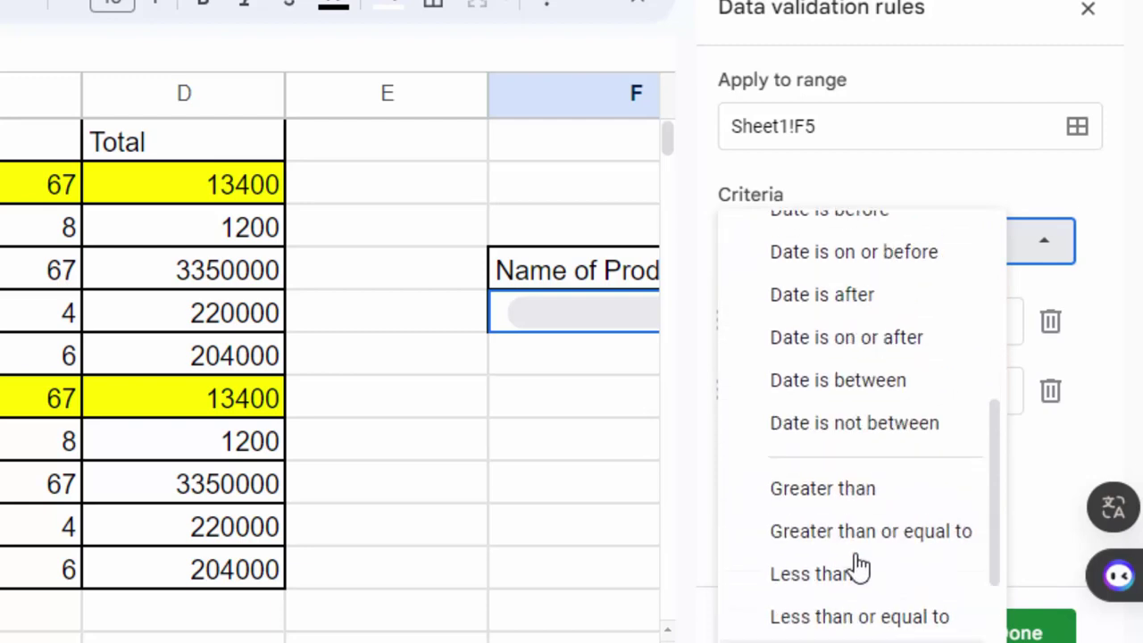
pyautogui.scroll(5, 852, 527)
pyautogui.click(869, 284)
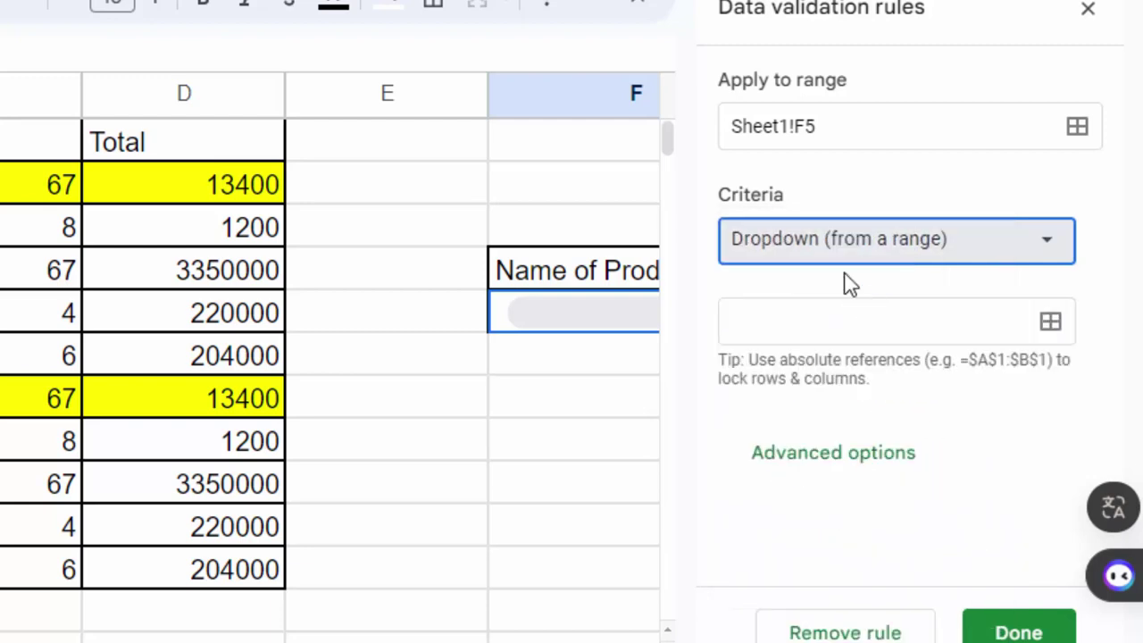
pyautogui.click(797, 314)
pyautogui.click(1049, 321)
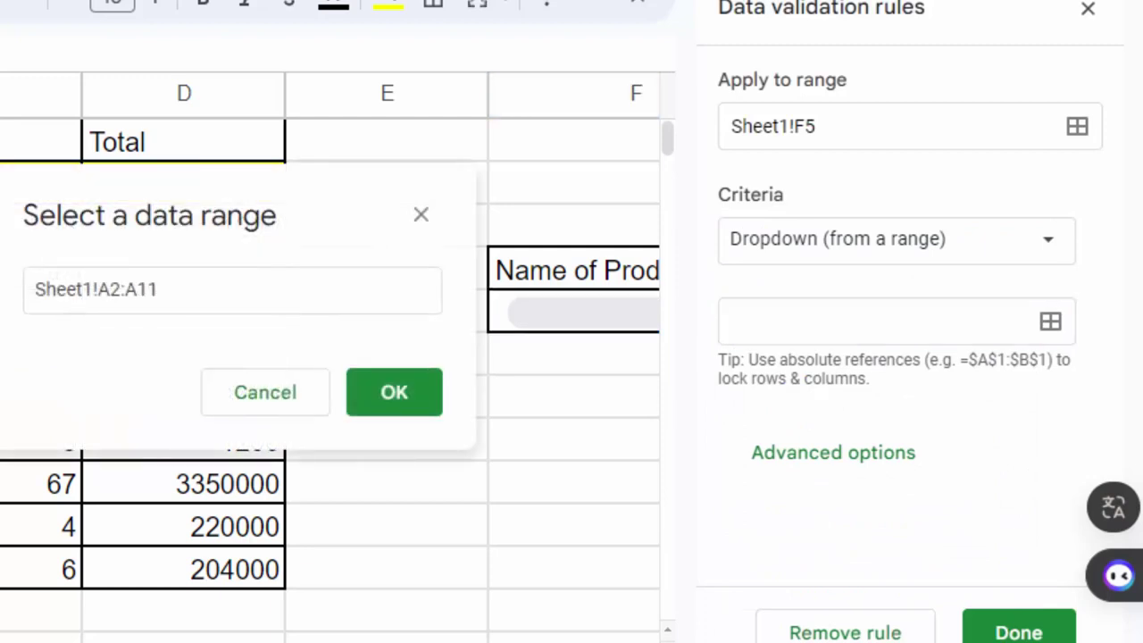
pyautogui.click(372, 409)
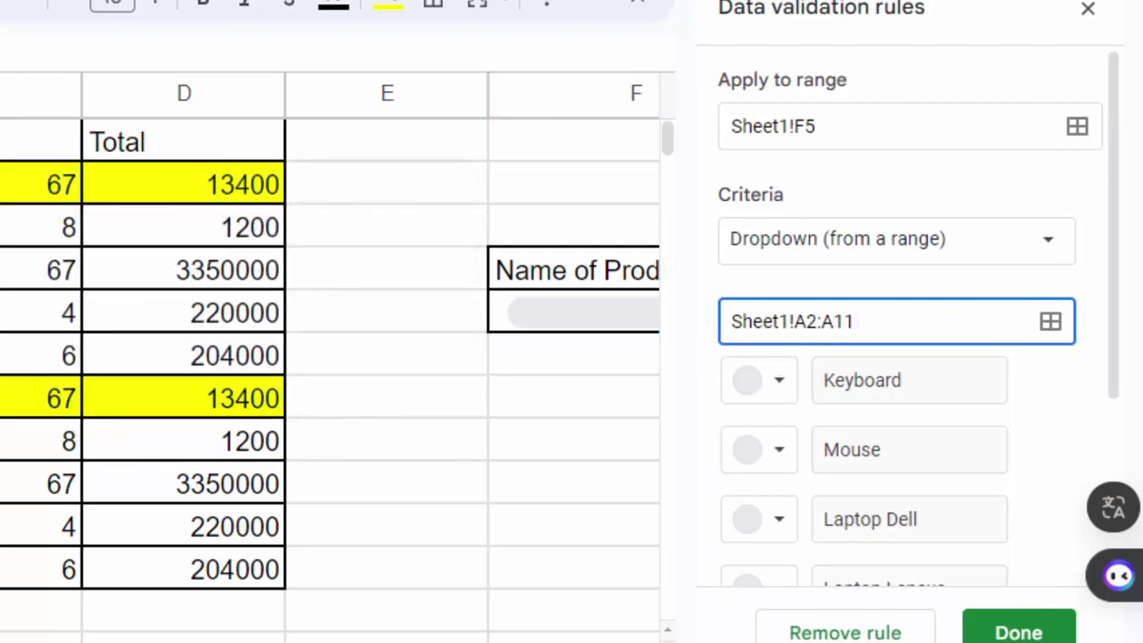
pyautogui.click(1027, 630)
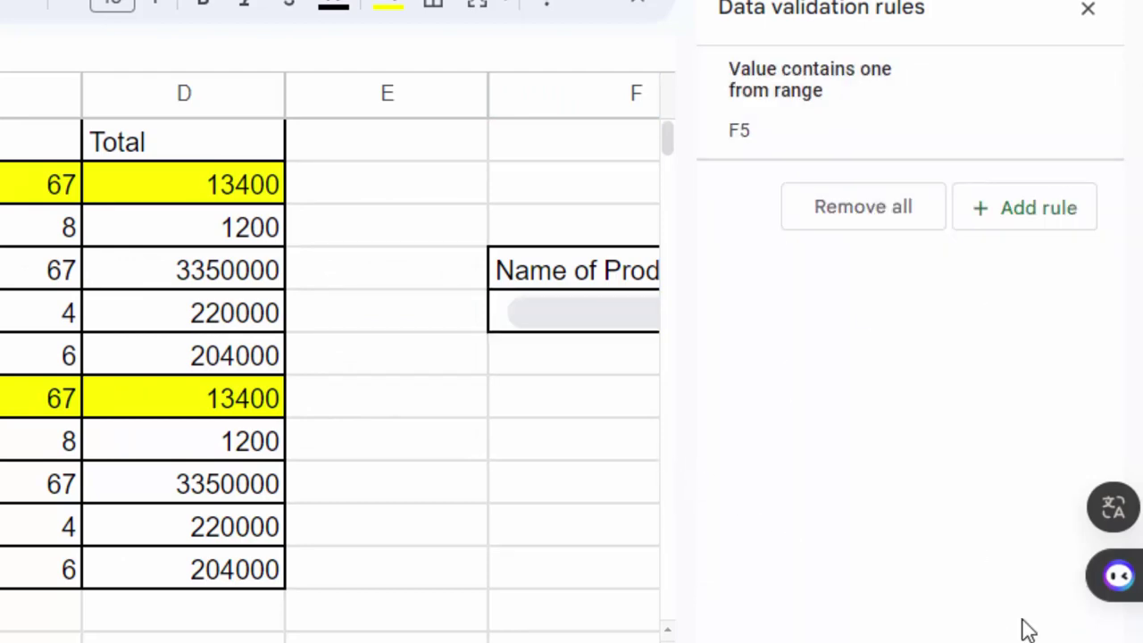
pyautogui.click(1087, 11)
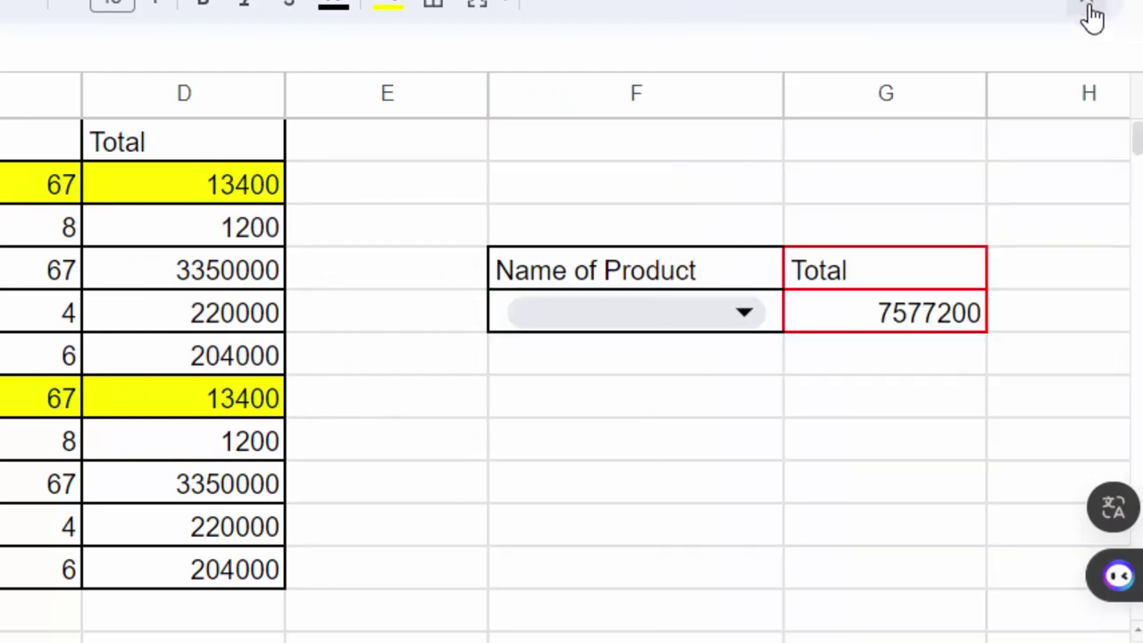
pyautogui.click(758, 317)
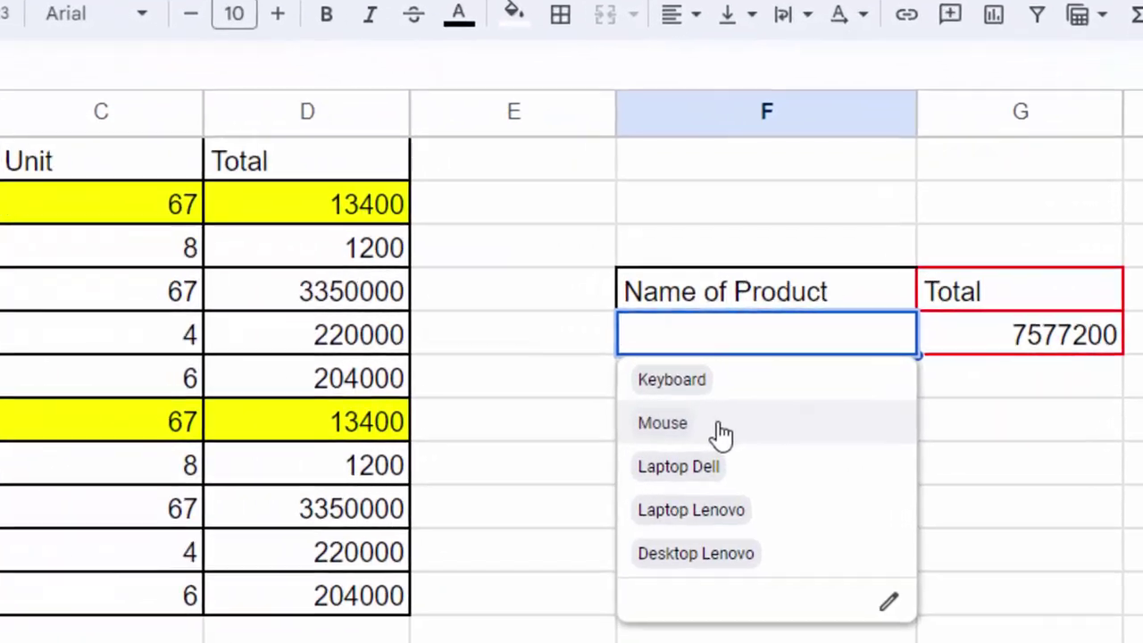
# Step: Choose Mouse in F5 for a 2400 total, verify with =D3+D8 in F7, then delete it
pyautogui.click(830, 401)
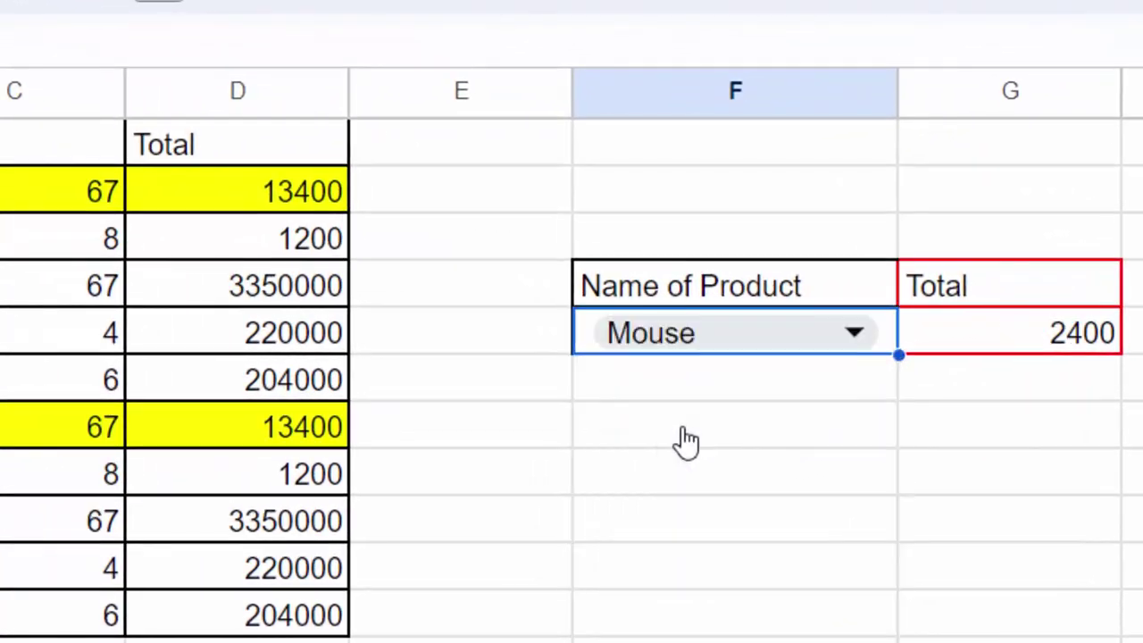
pyautogui.click(1041, 407)
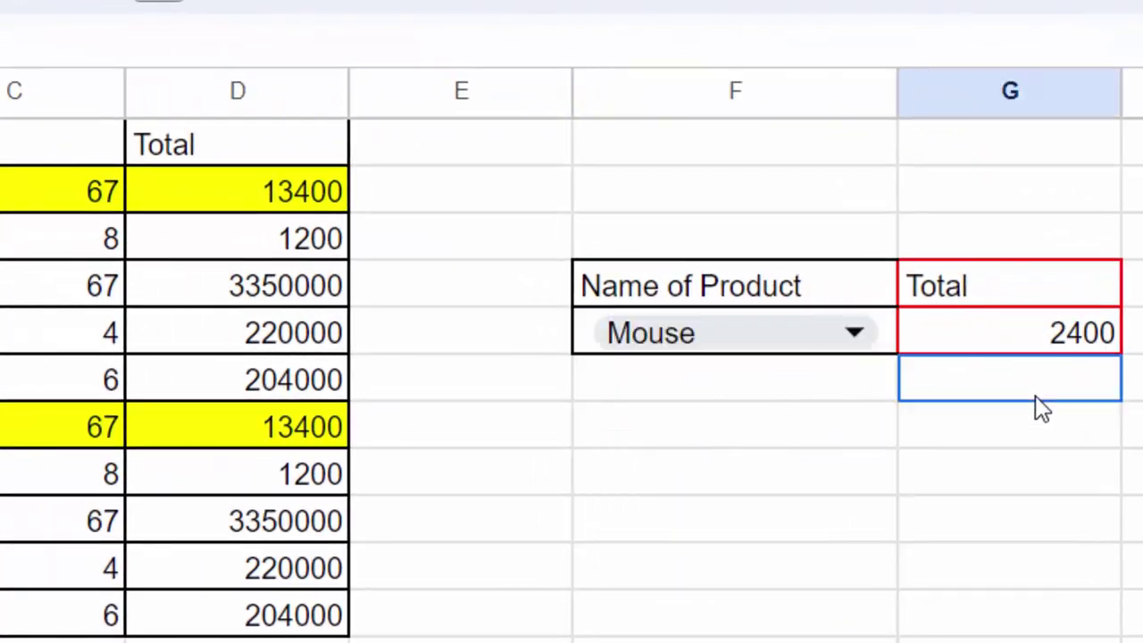
pyautogui.click(616, 451)
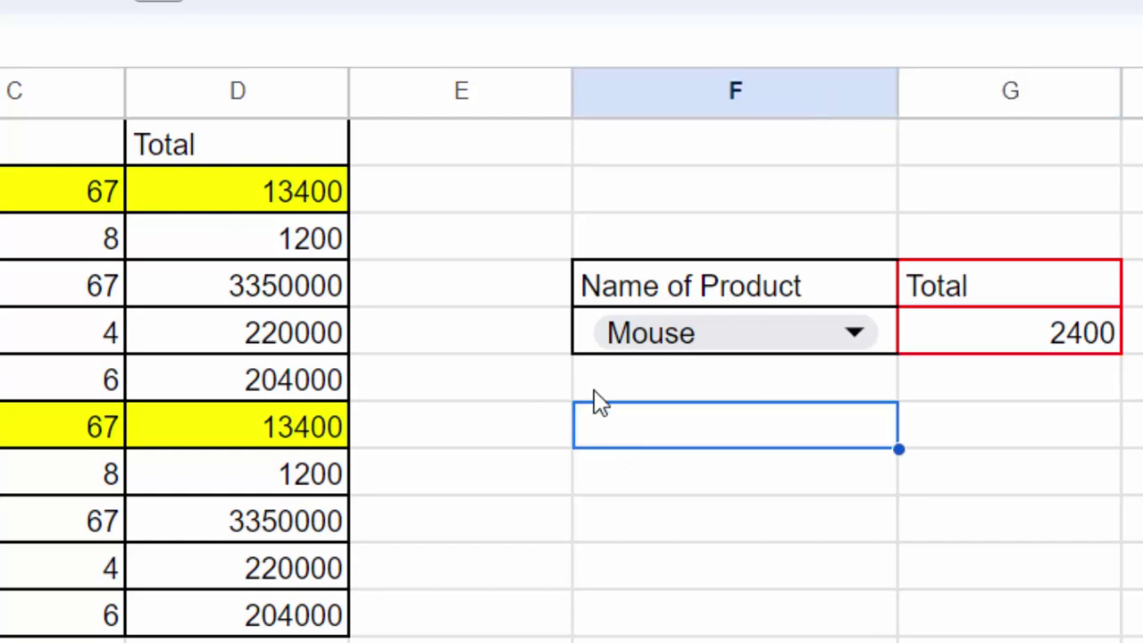
pyautogui.write('=')
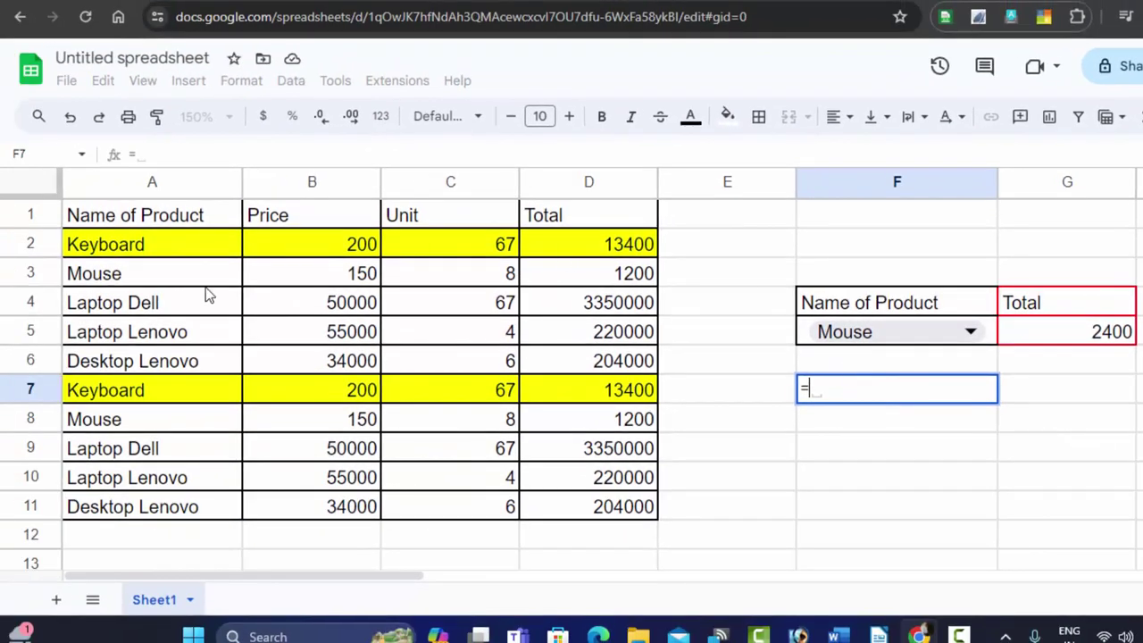
pyautogui.click(614, 272)
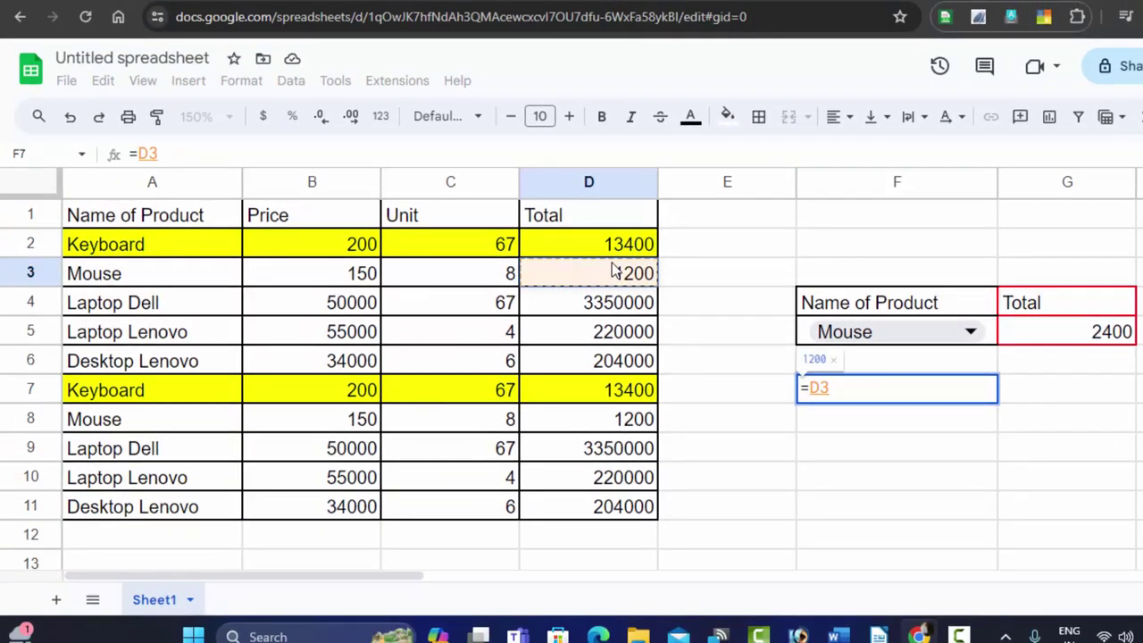
pyautogui.write('+')
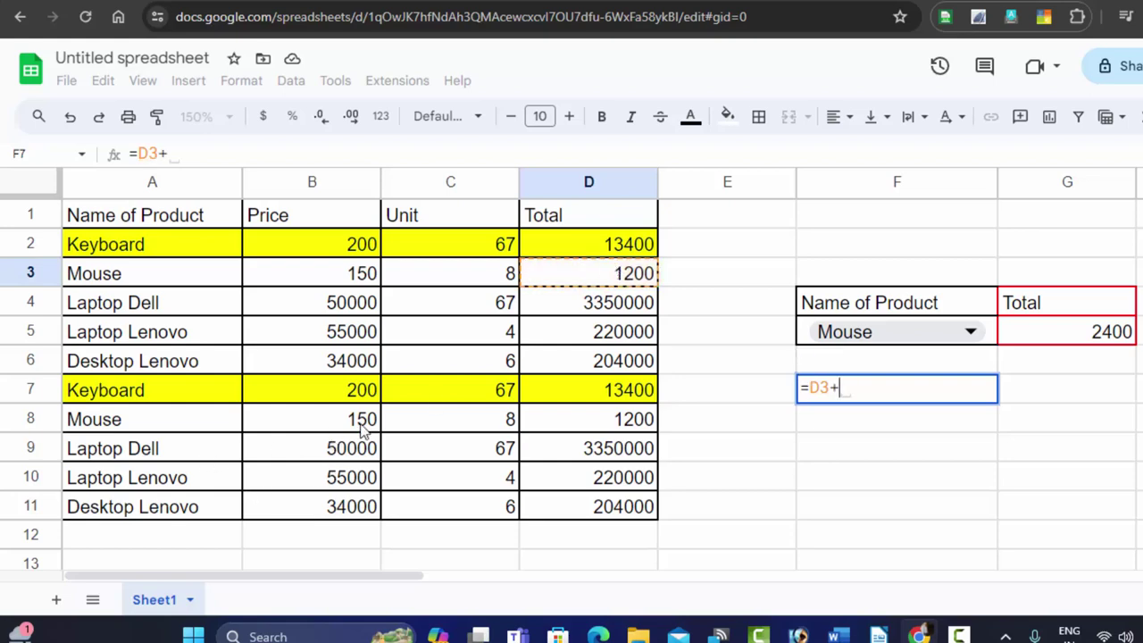
pyautogui.click(561, 426)
pyautogui.press('Return')
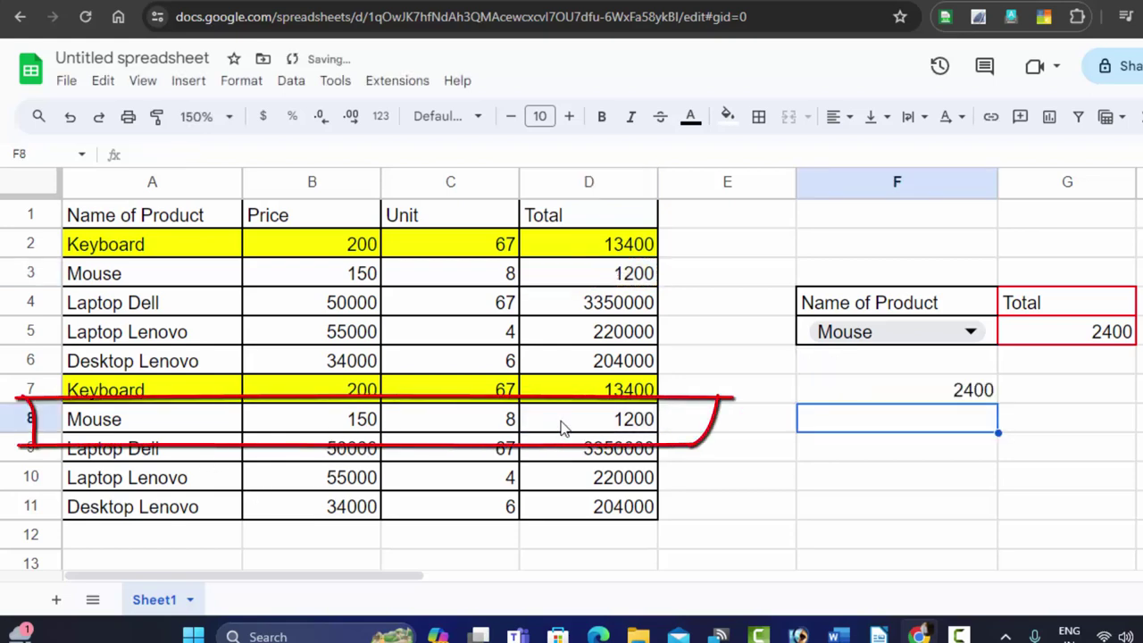
pyautogui.click(959, 389)
pyautogui.press('Delete')
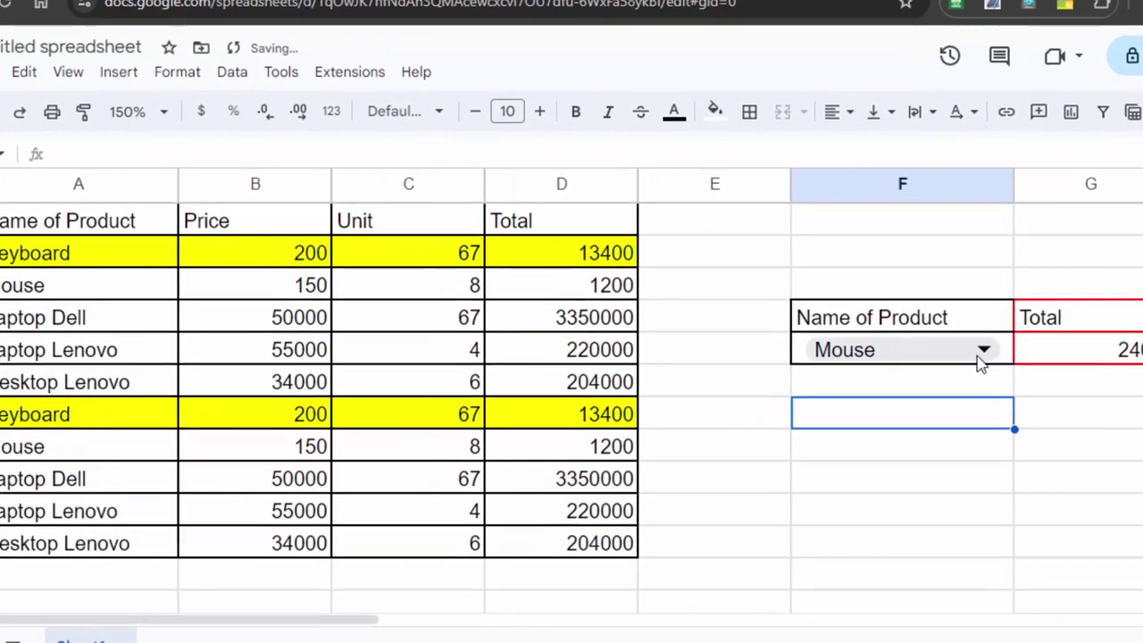
# Step: Switch F5 to Laptop Dell and verify its 6700000 total with =D4+D9 in F7
pyautogui.doubleClick(949, 332)
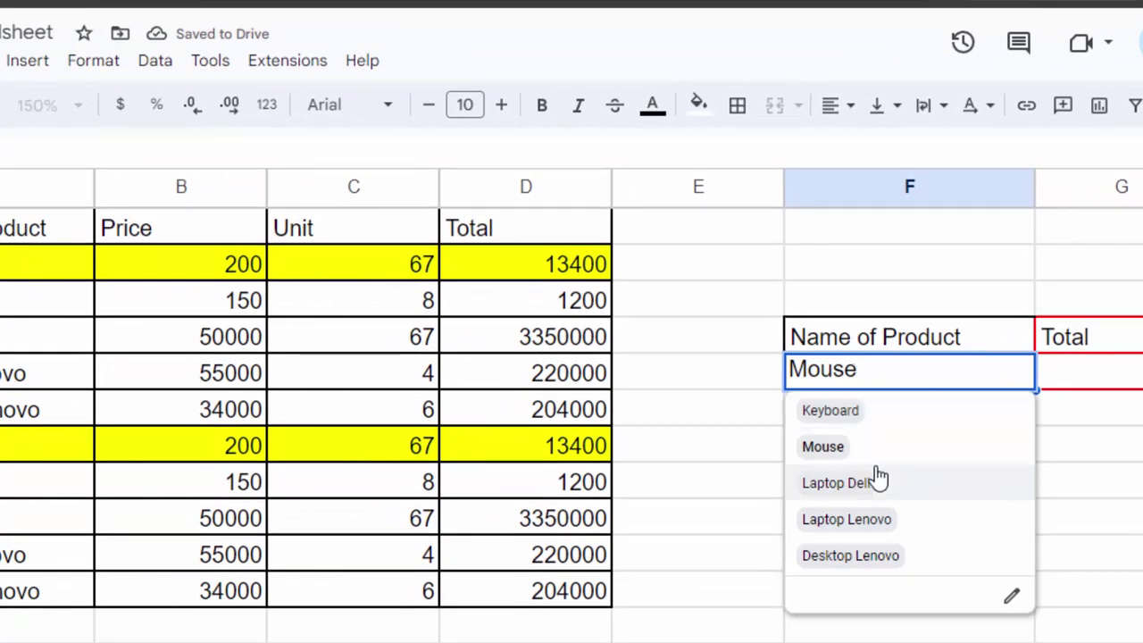
pyautogui.click(866, 483)
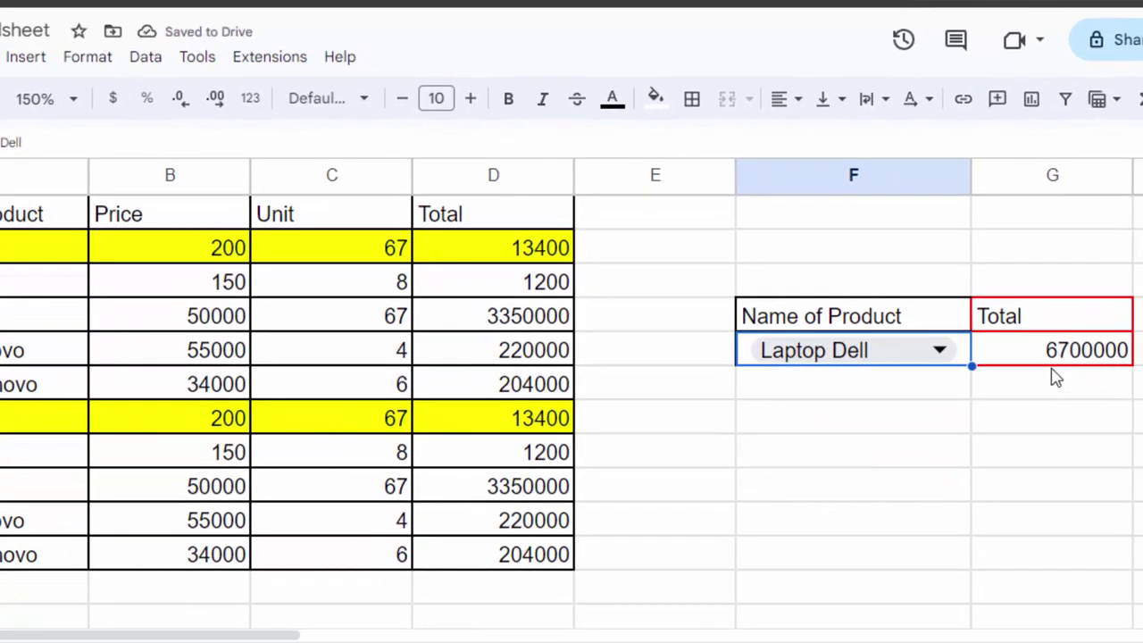
pyautogui.click(800, 421)
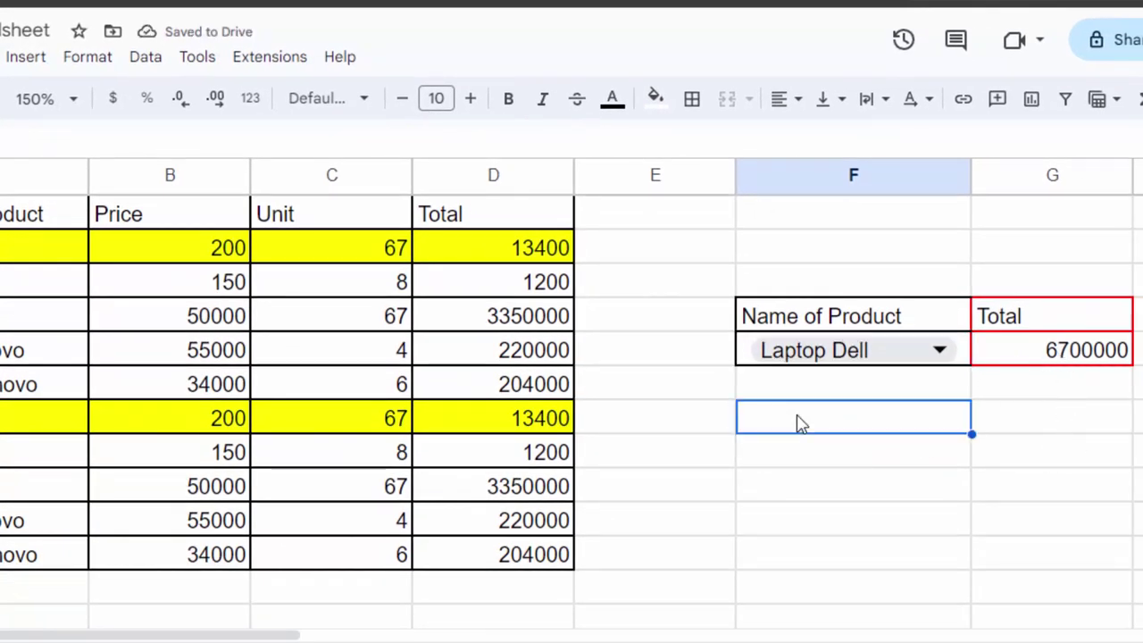
pyautogui.write('=')
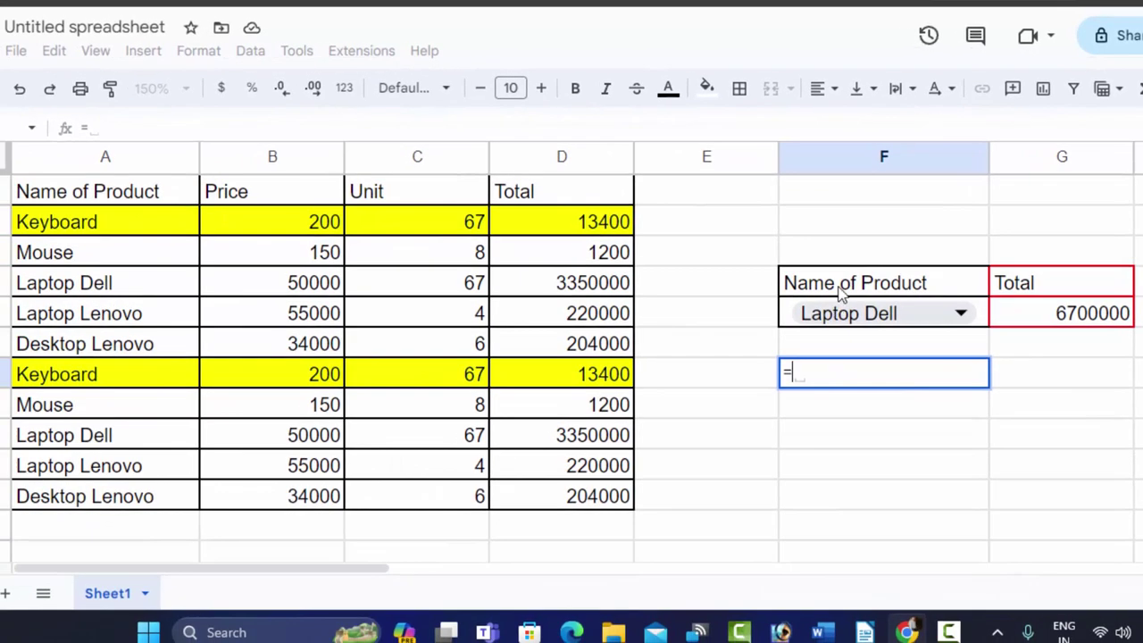
pyautogui.click(589, 299)
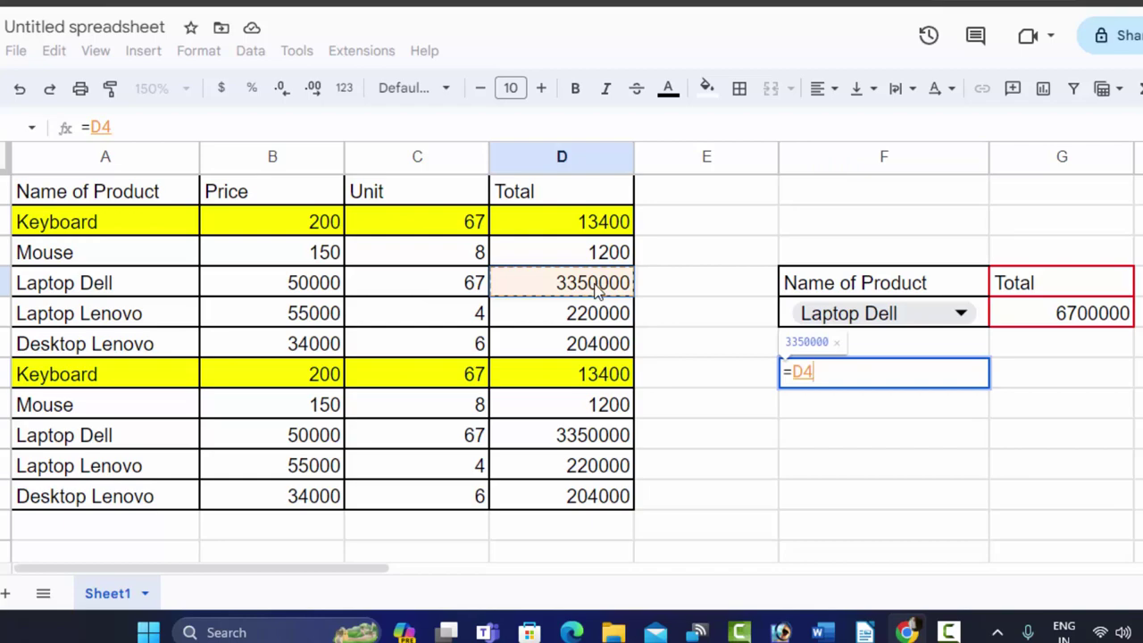
pyautogui.write('+')
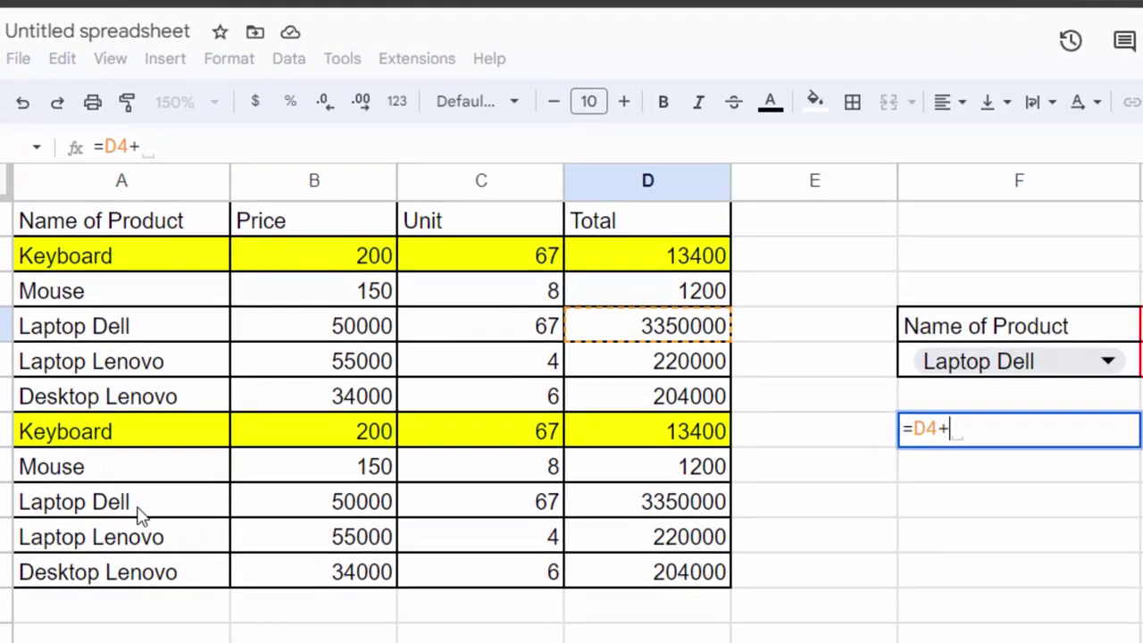
pyautogui.click(645, 506)
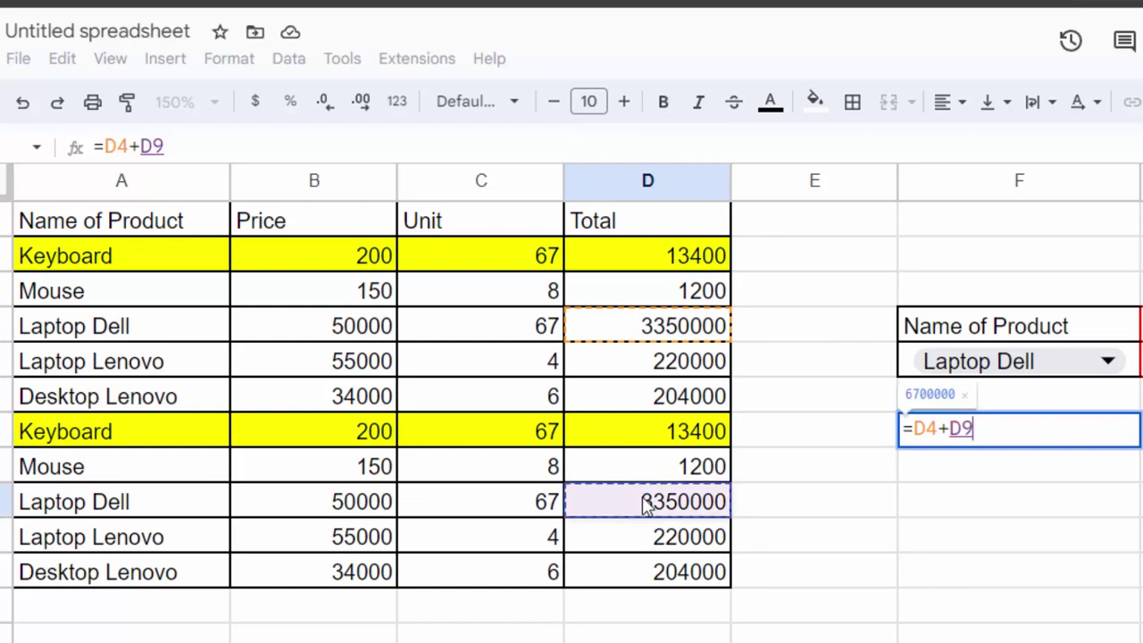
pyautogui.press('Return')
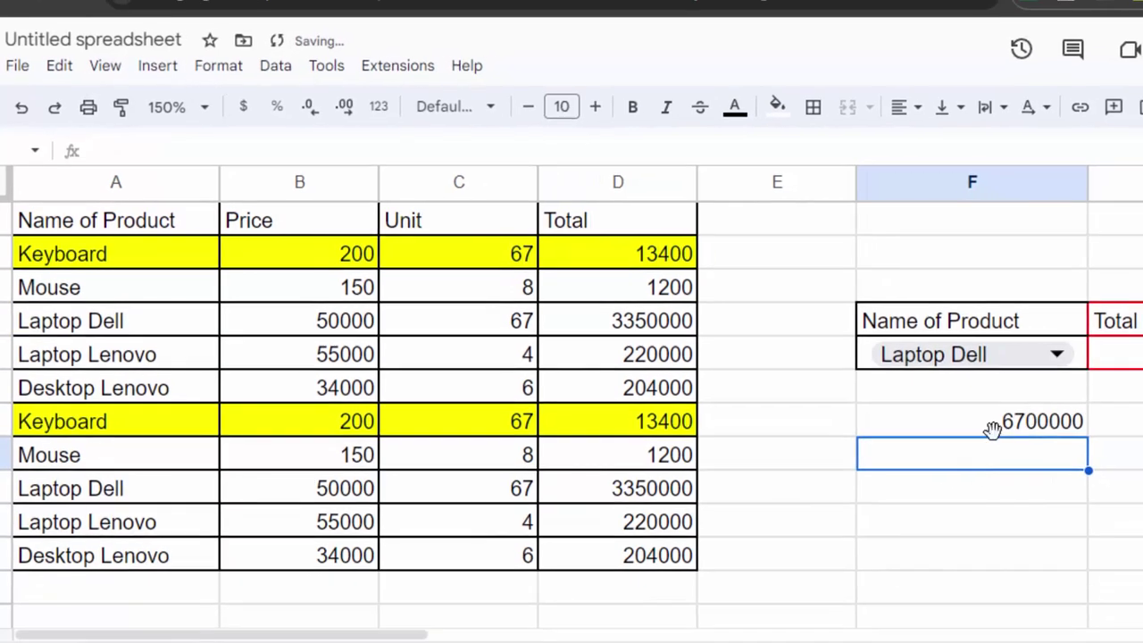
pyautogui.click(928, 393)
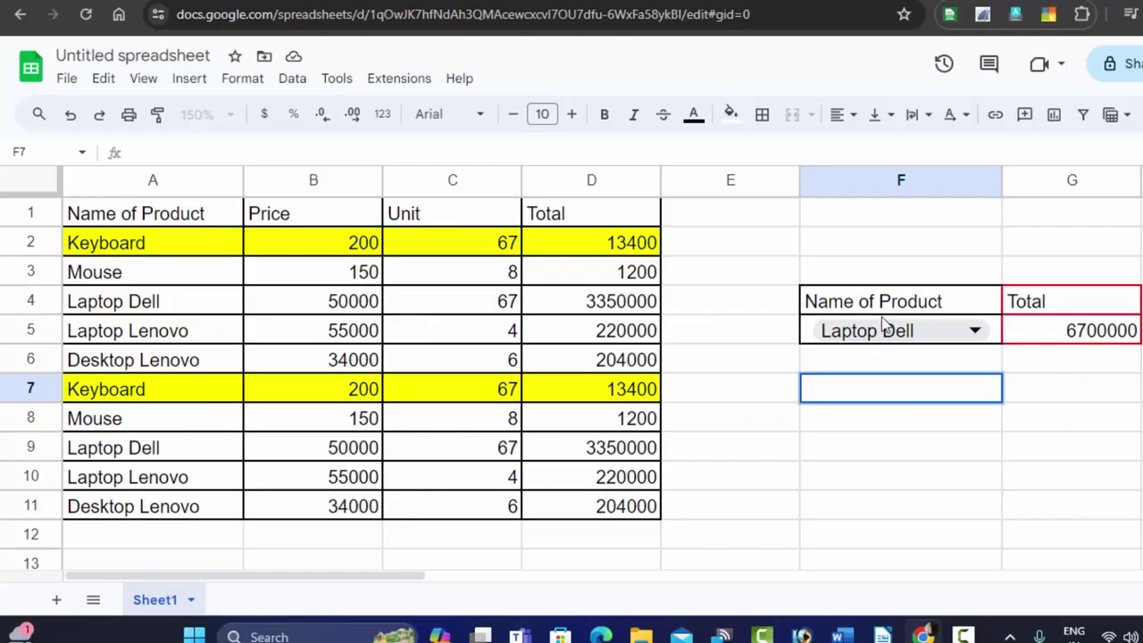
# Step: Copy the F4:G5 lookup block into F7:G8, then clear the pasted #VALUE! result
pyautogui.click(924, 301)
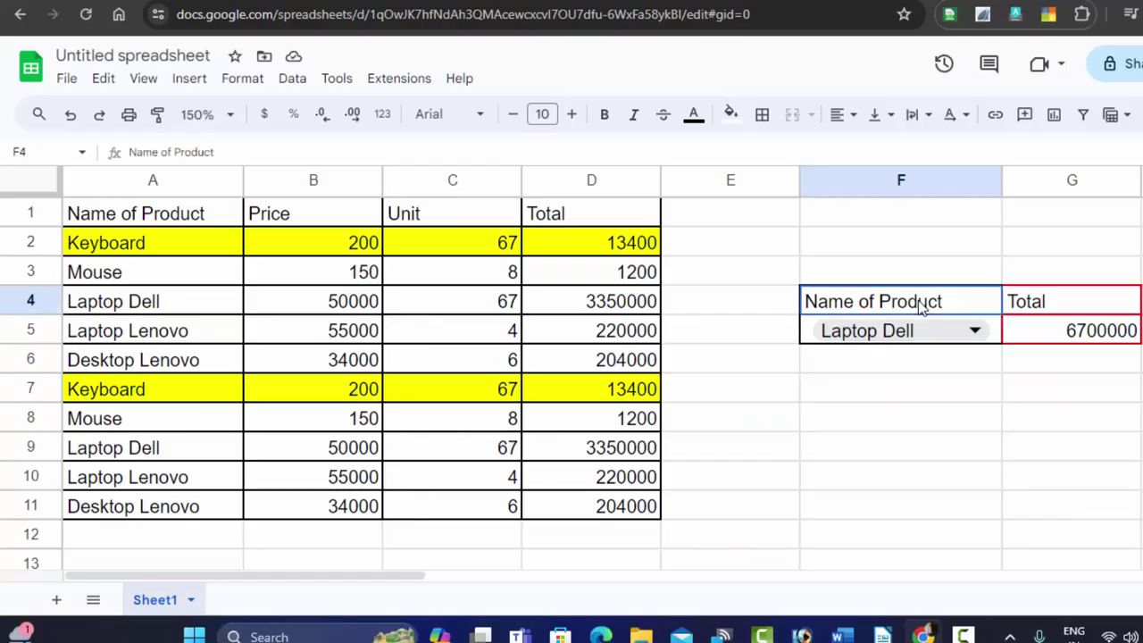
pyautogui.keyDown('shift'); pyautogui.click(1051, 335); pyautogui.keyUp('shift')
pyautogui.rightClick(1058, 332)
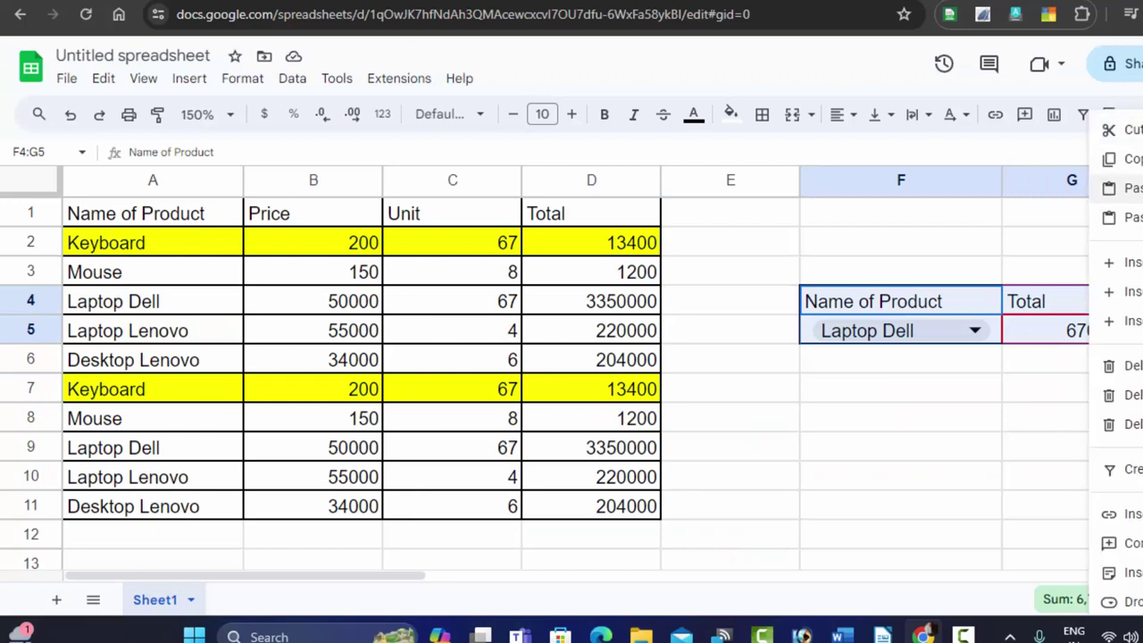
pyautogui.click(1100, 156)
pyautogui.click(872, 389)
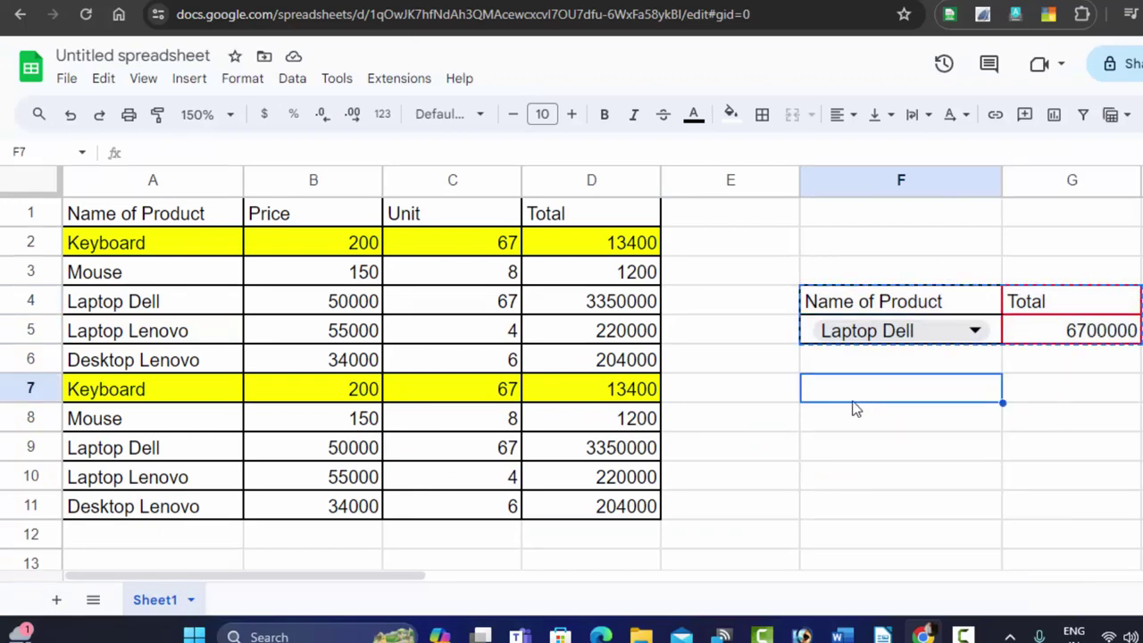
pyautogui.hotkey('ctrl', 'v')
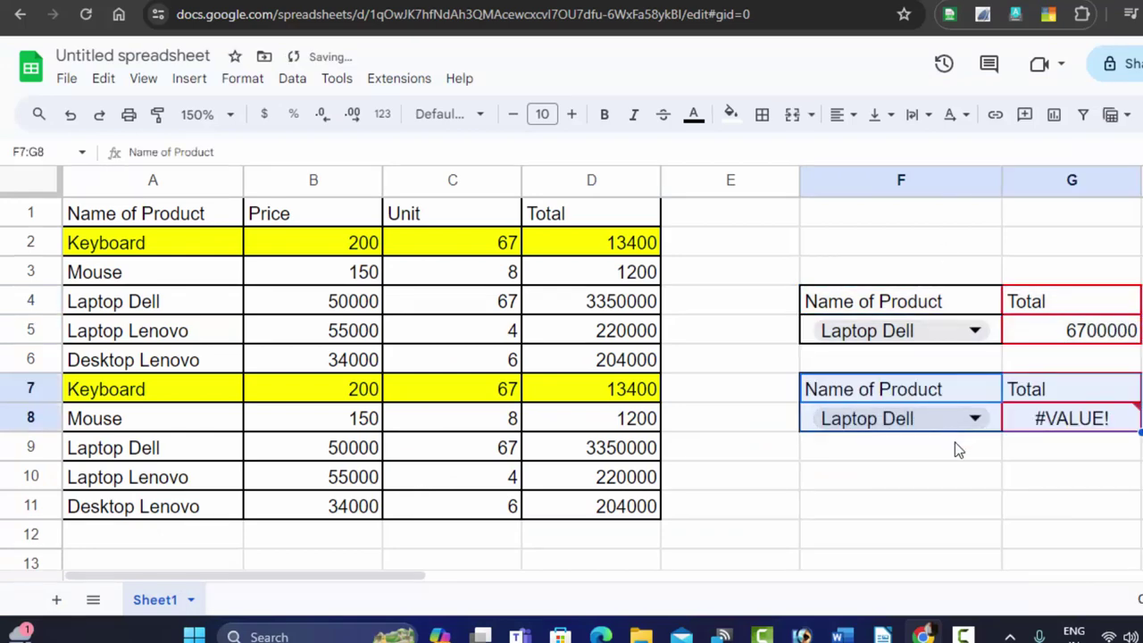
pyautogui.moveTo(1071, 418)
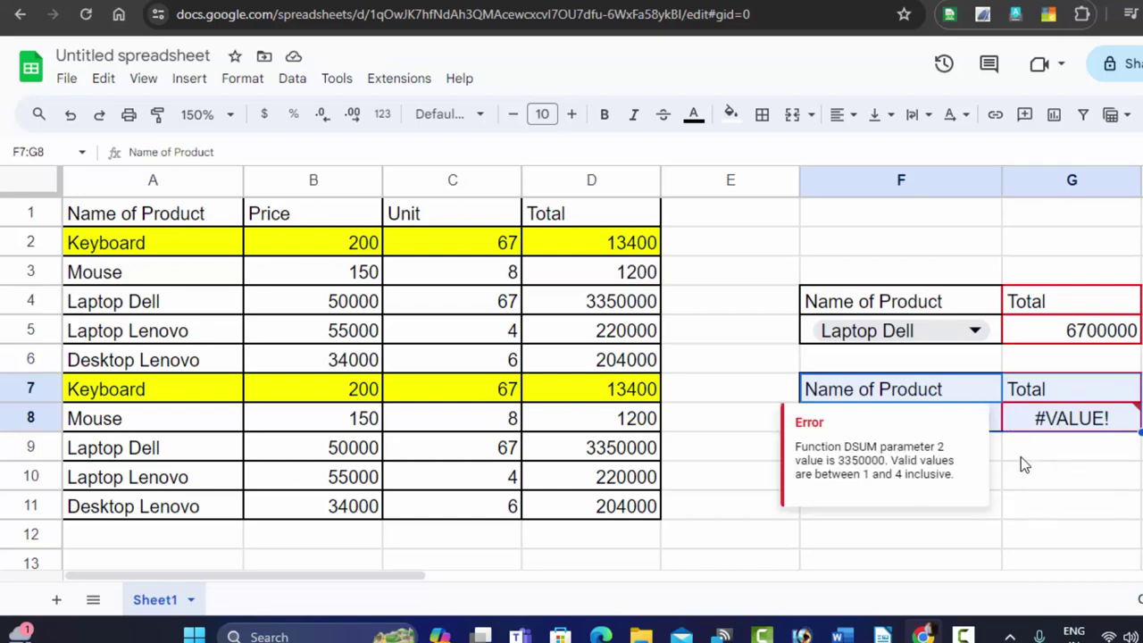
pyautogui.press('Delete')
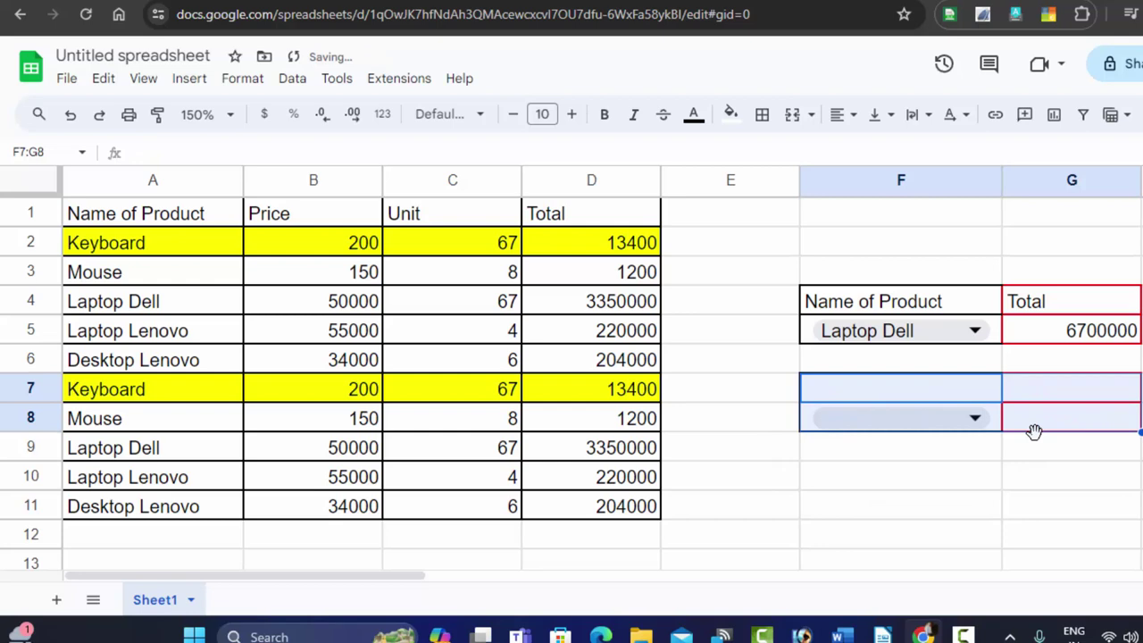
# Step: Add a new Sheet2 and zoom the view to 200%
pyautogui.click(56, 599)
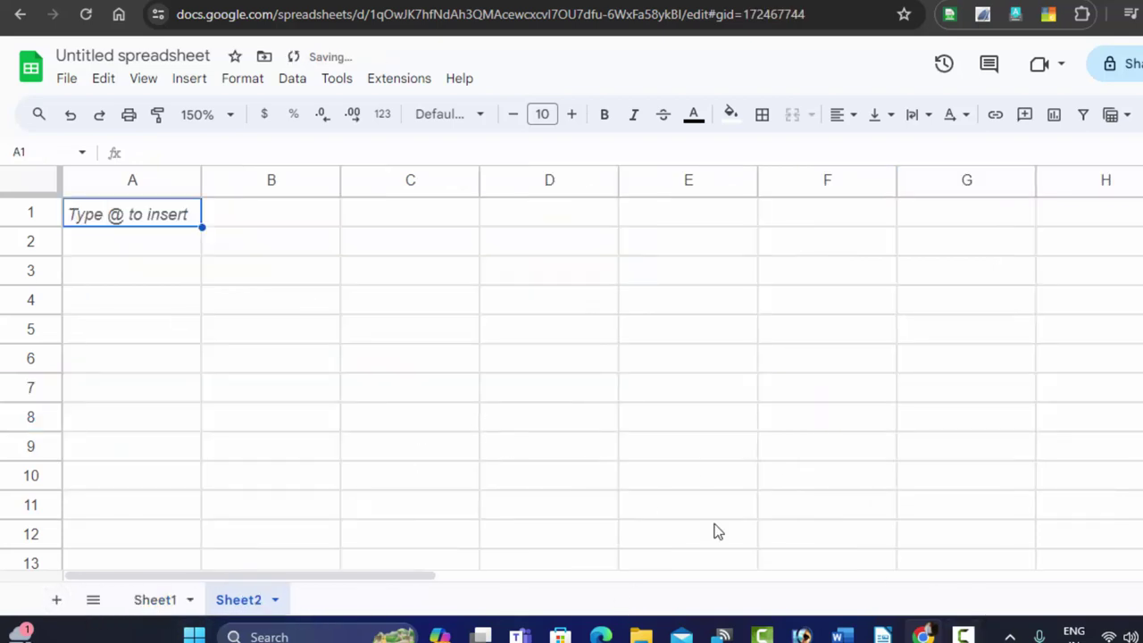
pyautogui.click(229, 114)
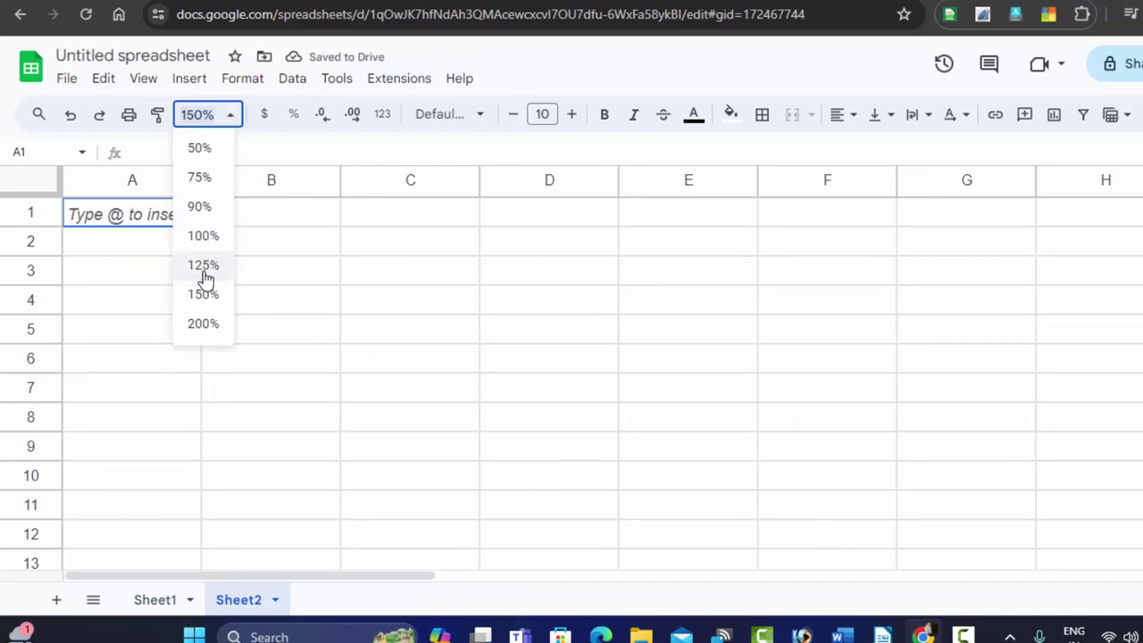
pyautogui.click(204, 323)
# Step: Enter the headings Name of Product in B2 and Total in C2, widening column B to fit
pyautogui.click(386, 264)
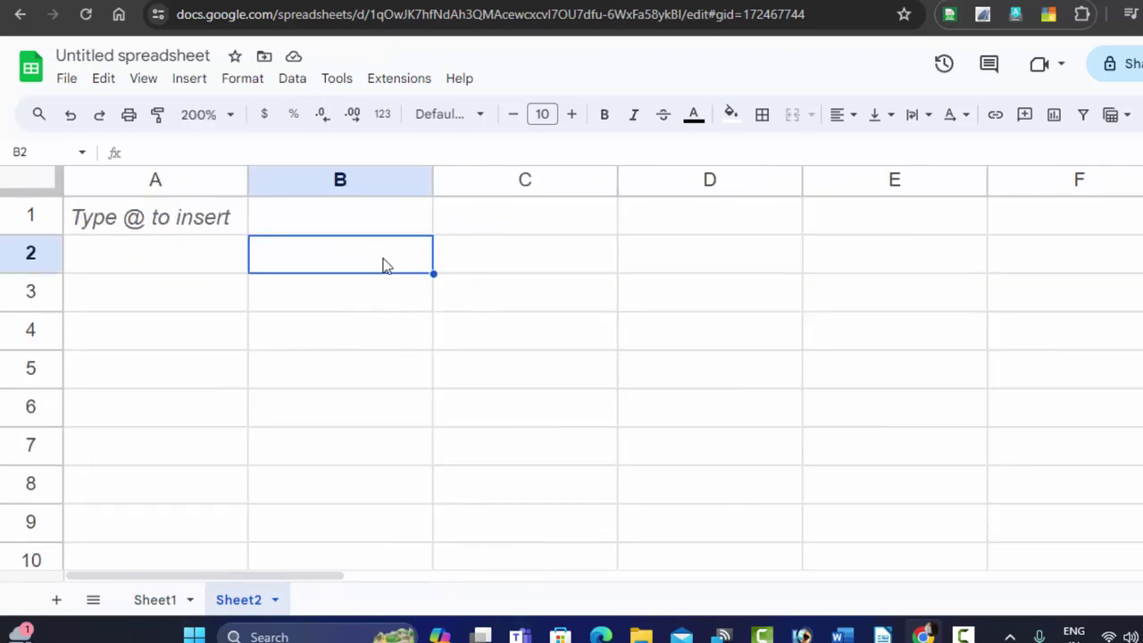
pyautogui.write('Name ')
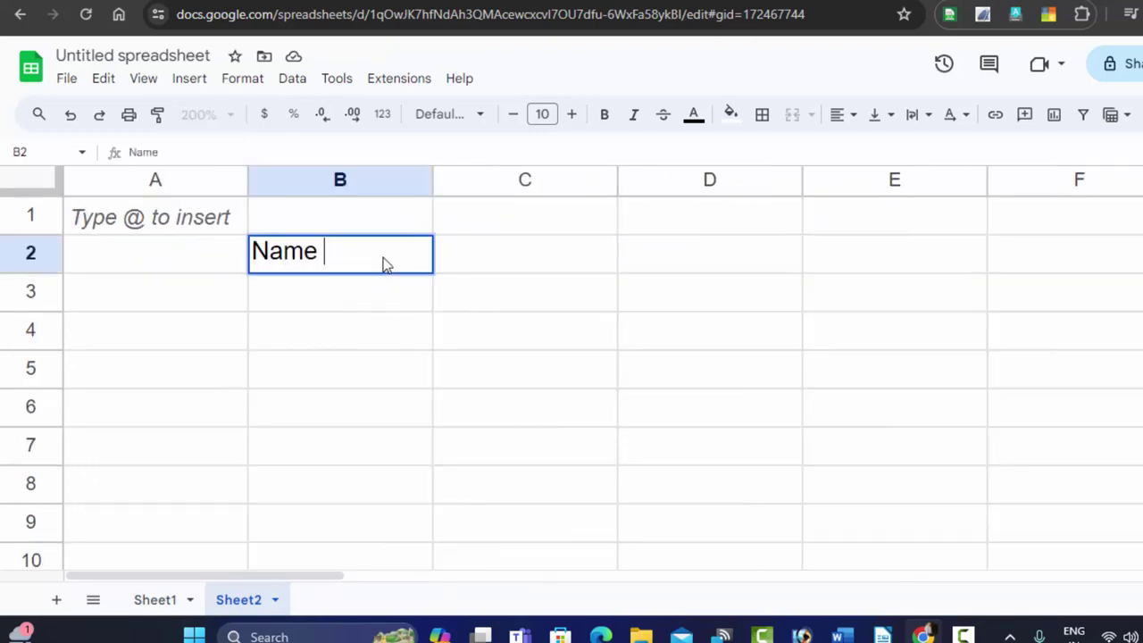
pyautogui.write('of Produ')
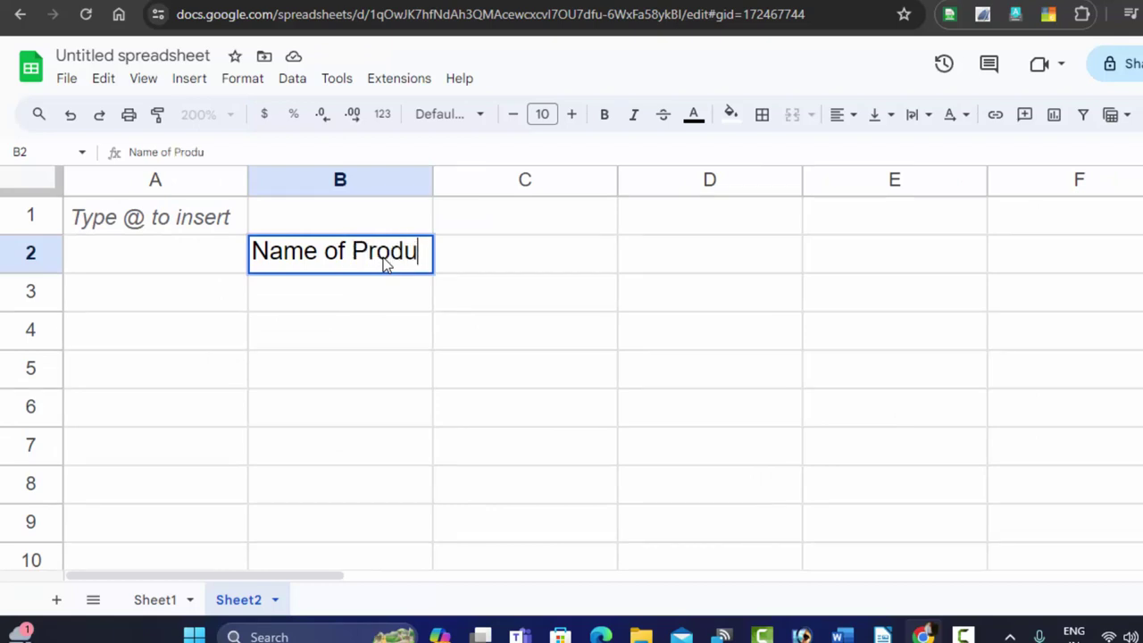
pyautogui.write('ct')
pyautogui.press('Tab')
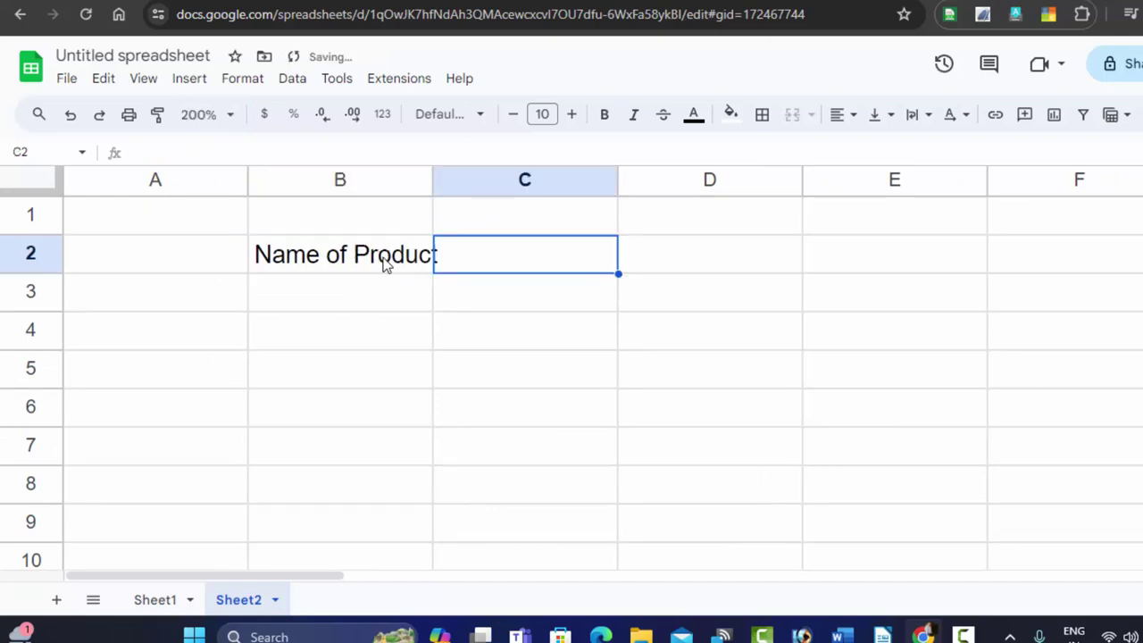
pyautogui.write('Tot')
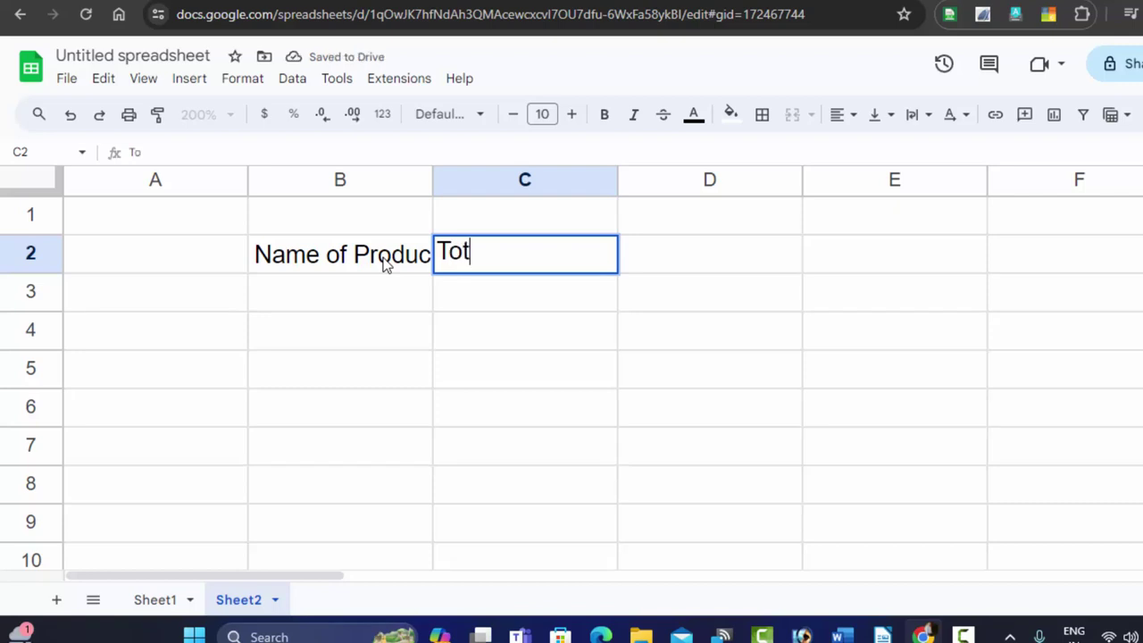
pyautogui.write('al')
pyautogui.click(410, 326)
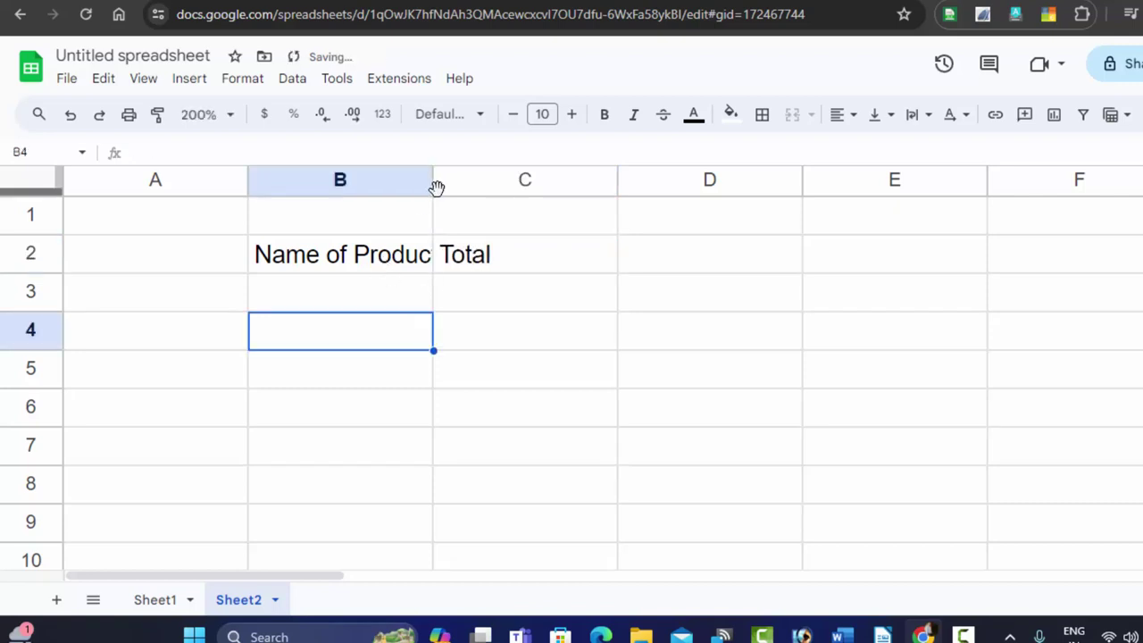
pyautogui.moveTo(432, 185); pyautogui.dragTo(488, 185)
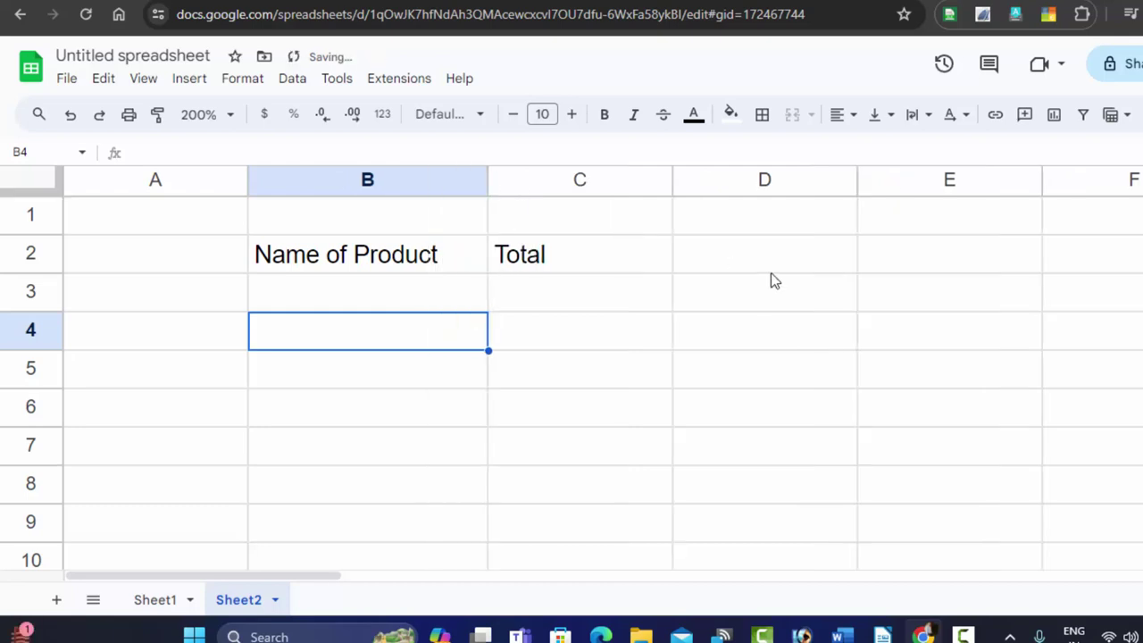
# Step: Add the Unit and Price headings in D2 and E2, then view Sheet1's product table
pyautogui.click(707, 271)
pyautogui.write('Unit')
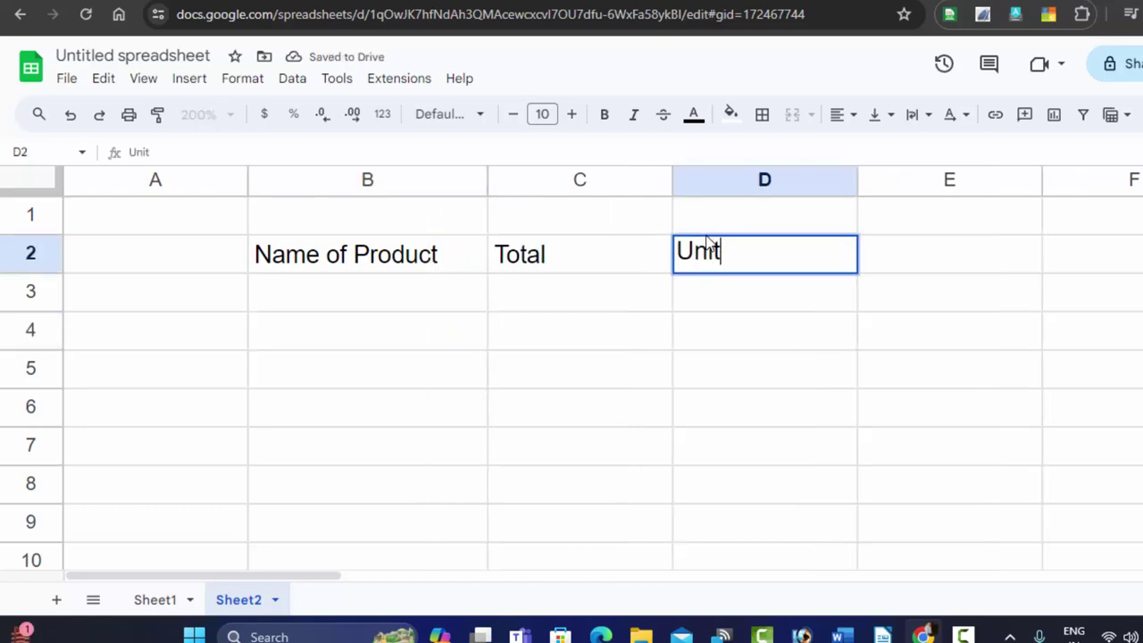
pyautogui.press('Return')
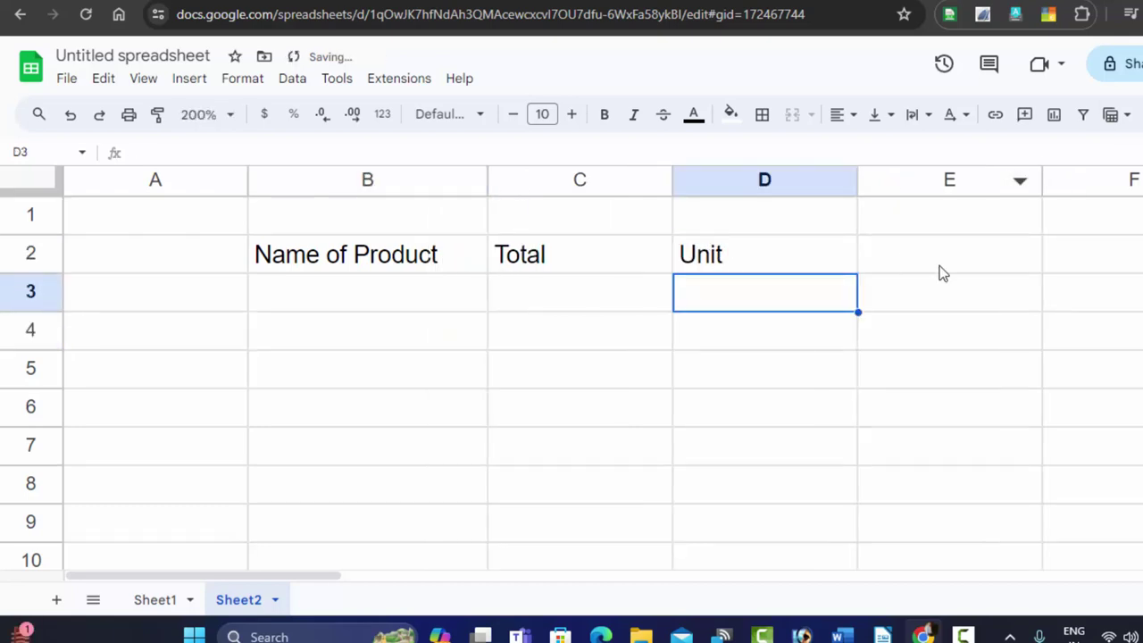
pyautogui.click(901, 237)
pyautogui.write('Price')
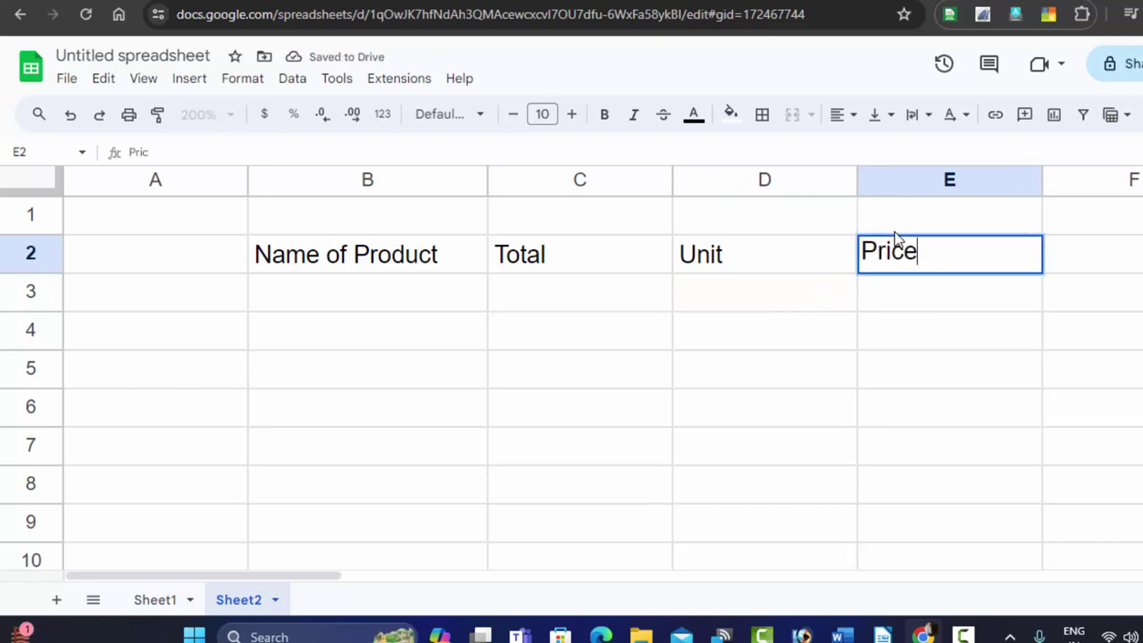
pyautogui.click(361, 284)
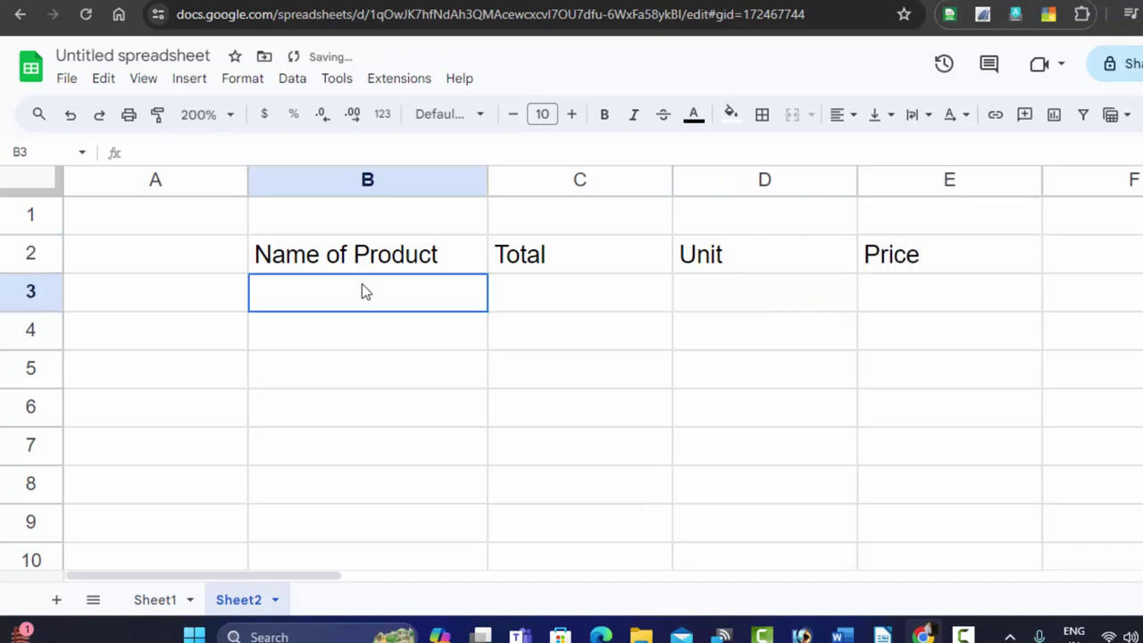
pyautogui.click(382, 270)
pyautogui.moveTo(383, 271); pyautogui.dragTo(859, 260)
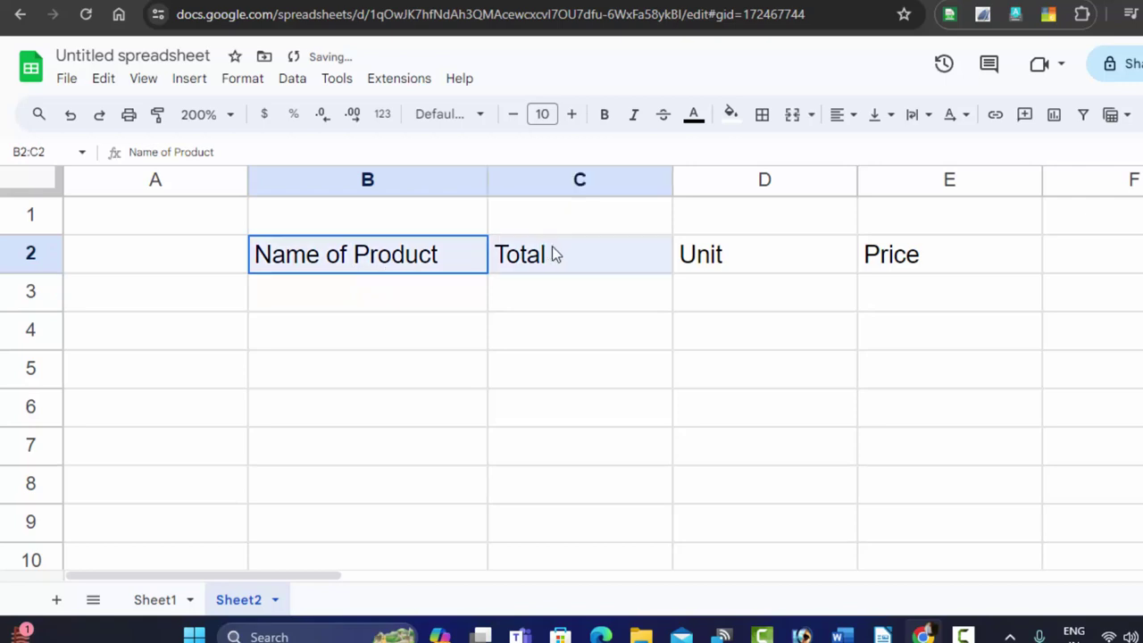
pyautogui.click(152, 599)
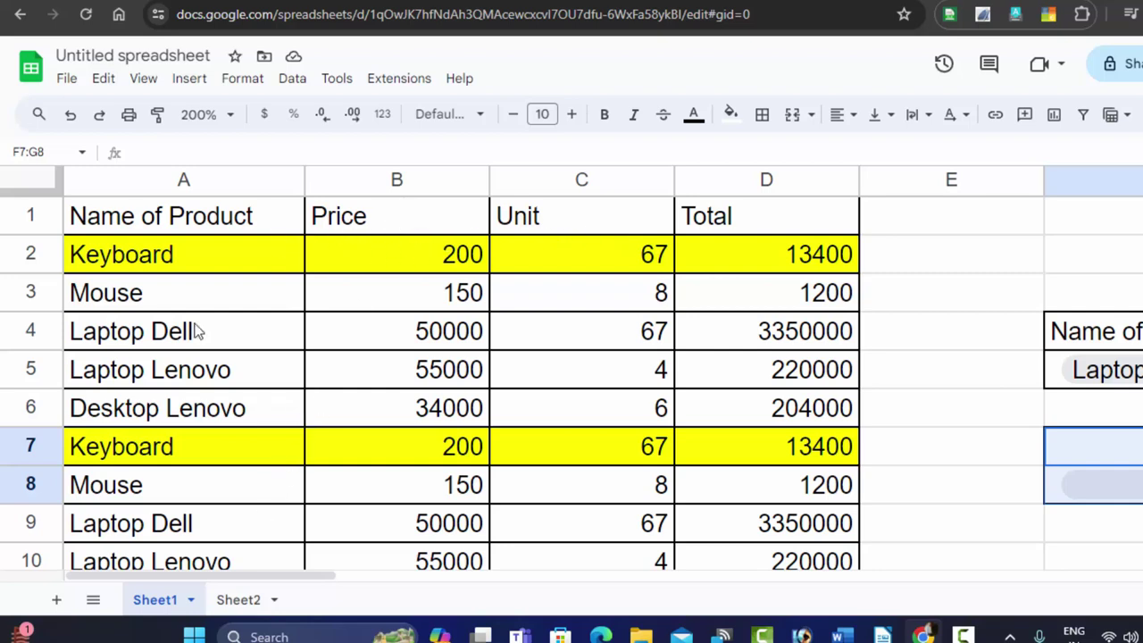
# Step: Start a DSUM in Sheet2's C3 using Sheet1!A1:D11 as the database
pyautogui.click(247, 598)
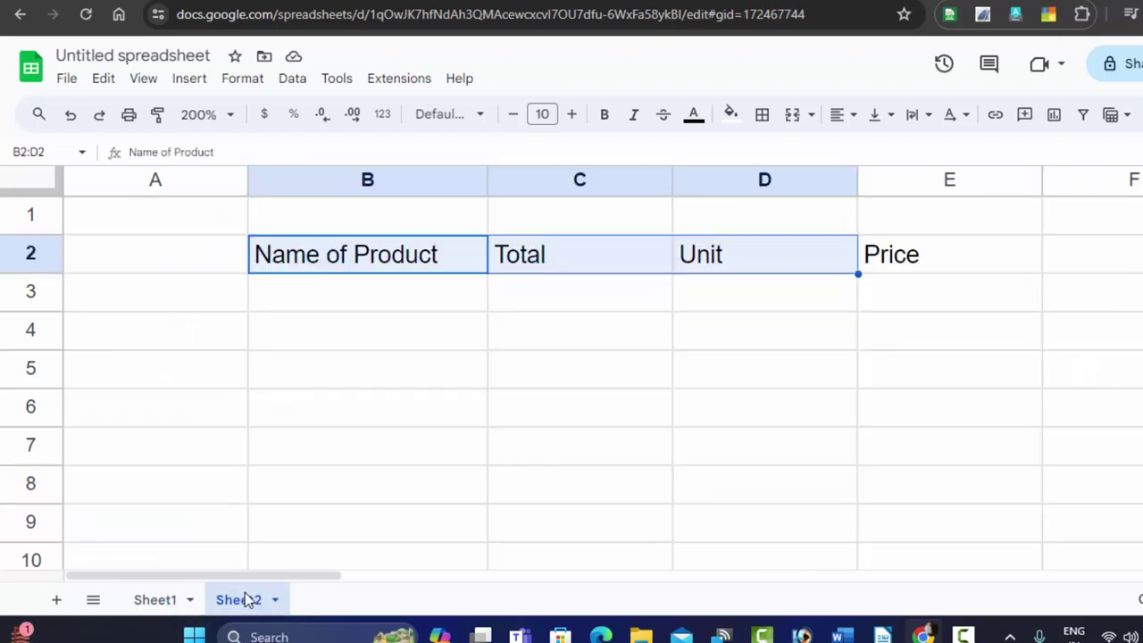
pyautogui.click(370, 303)
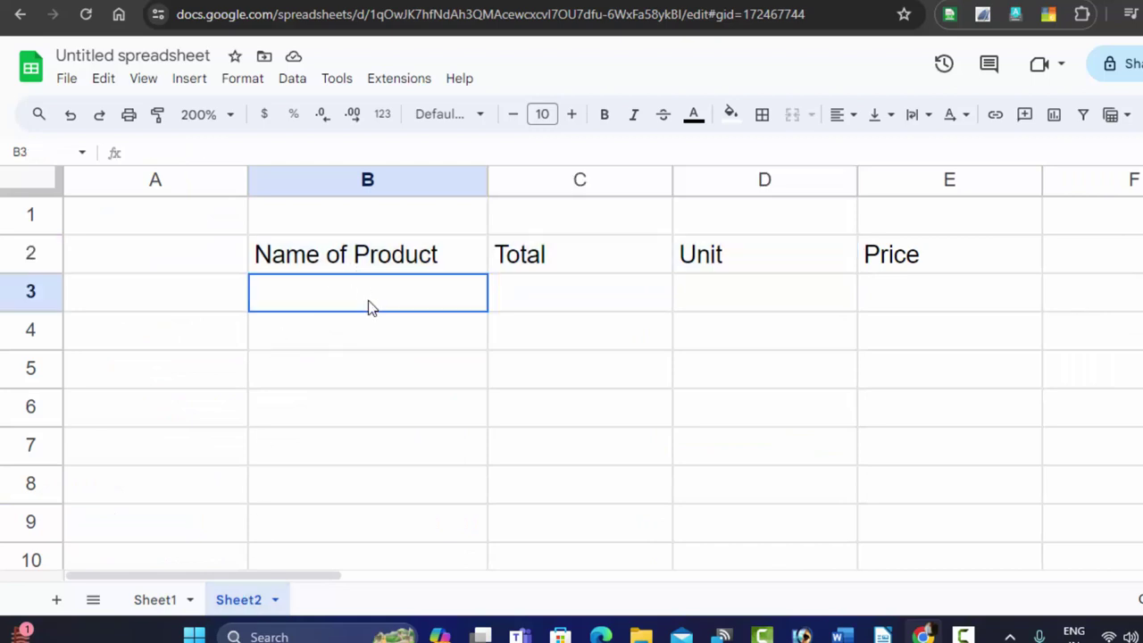
pyautogui.click(534, 291)
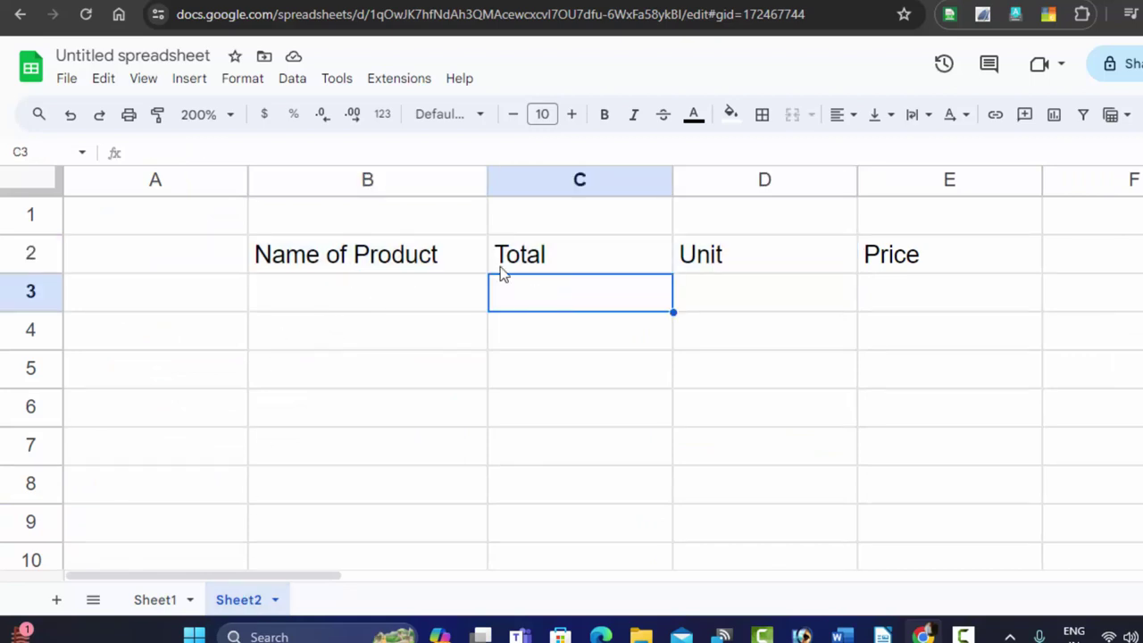
pyautogui.write('=ds')
pyautogui.press('Tab')
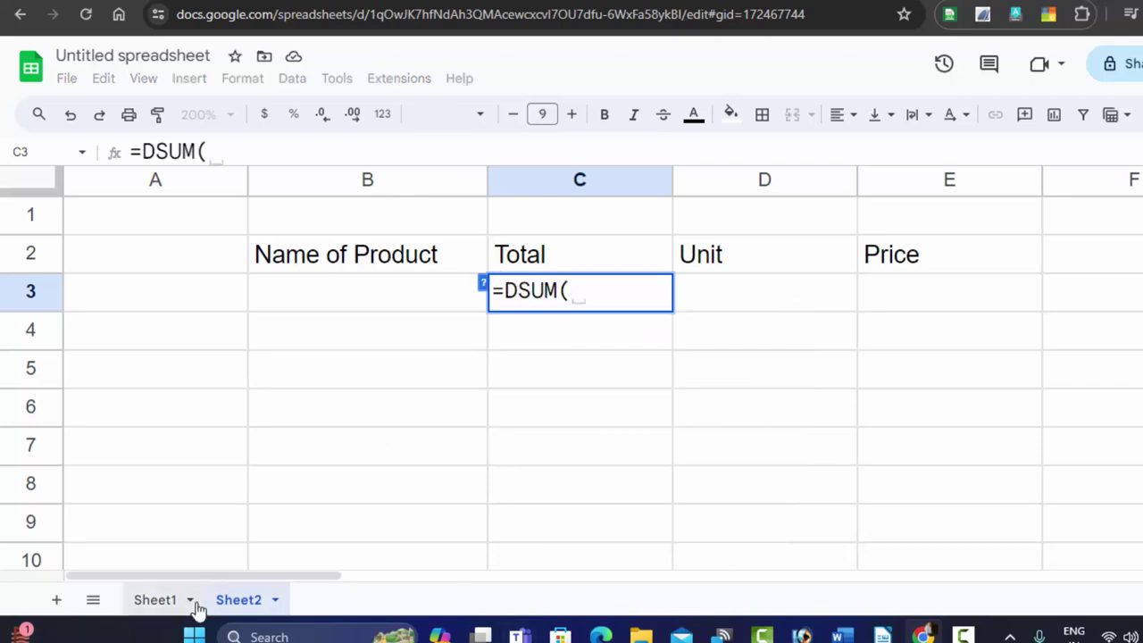
pyautogui.click(158, 607)
pyautogui.moveTo(217, 216)
pyautogui.mouseDown()
pyautogui.moveTo(615, 485)
pyautogui.moveTo(803, 303)
pyautogui.mouseUp()
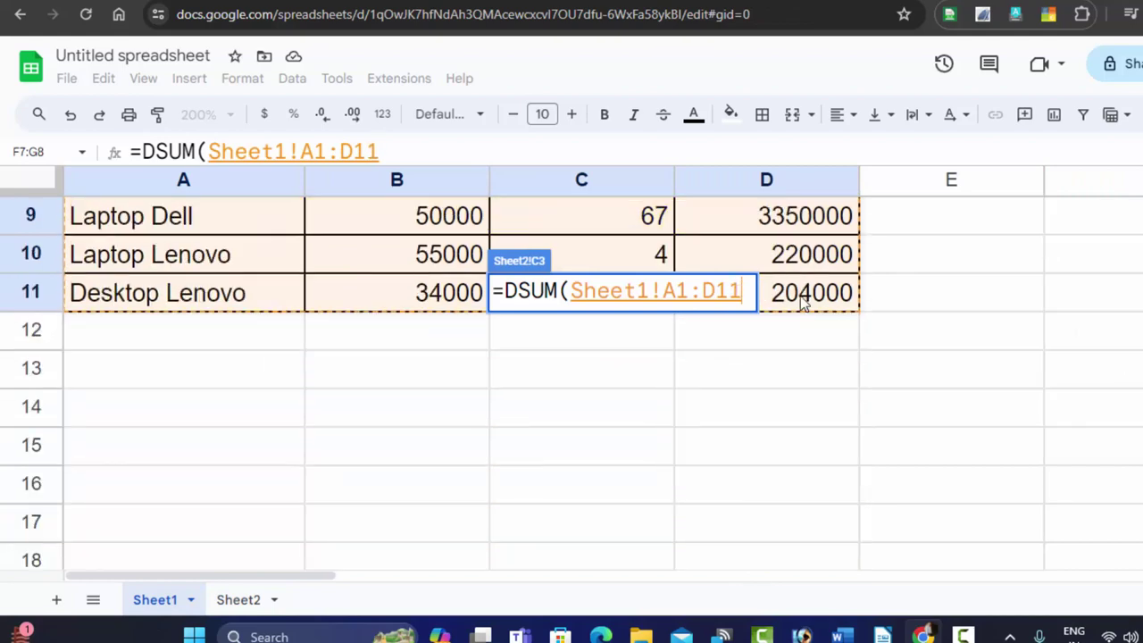
pyautogui.scroll(1, 705, 357)
pyautogui.scroll(4, 688, 378)
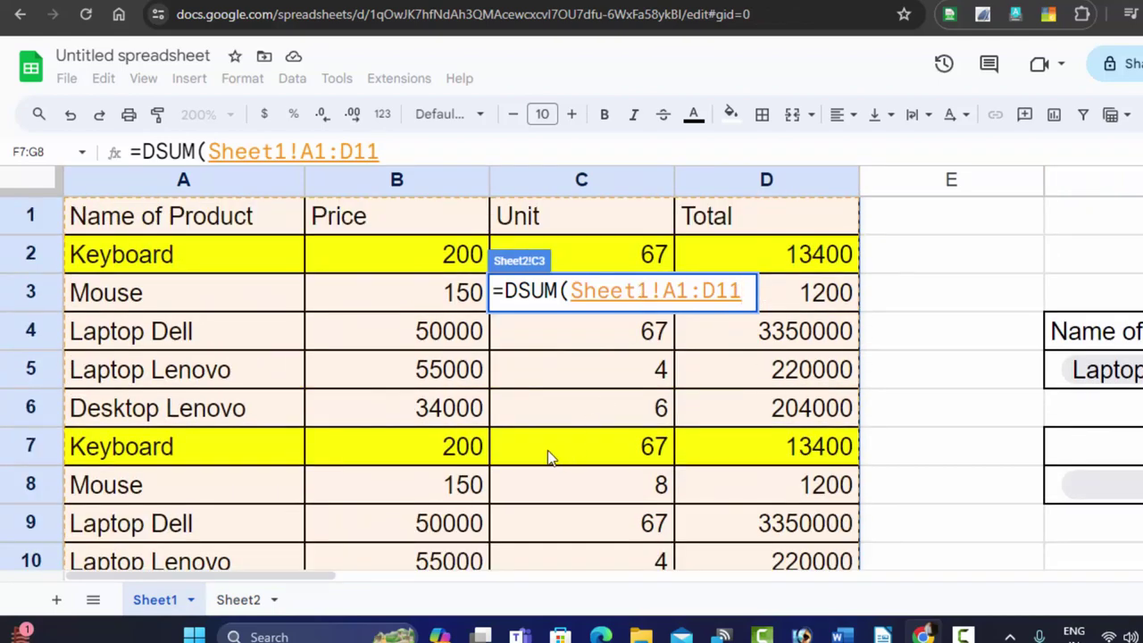
# Step: Complete the C3 formula with field C2 and criteria B2:B3, returning 7577200
pyautogui.click(239, 596)
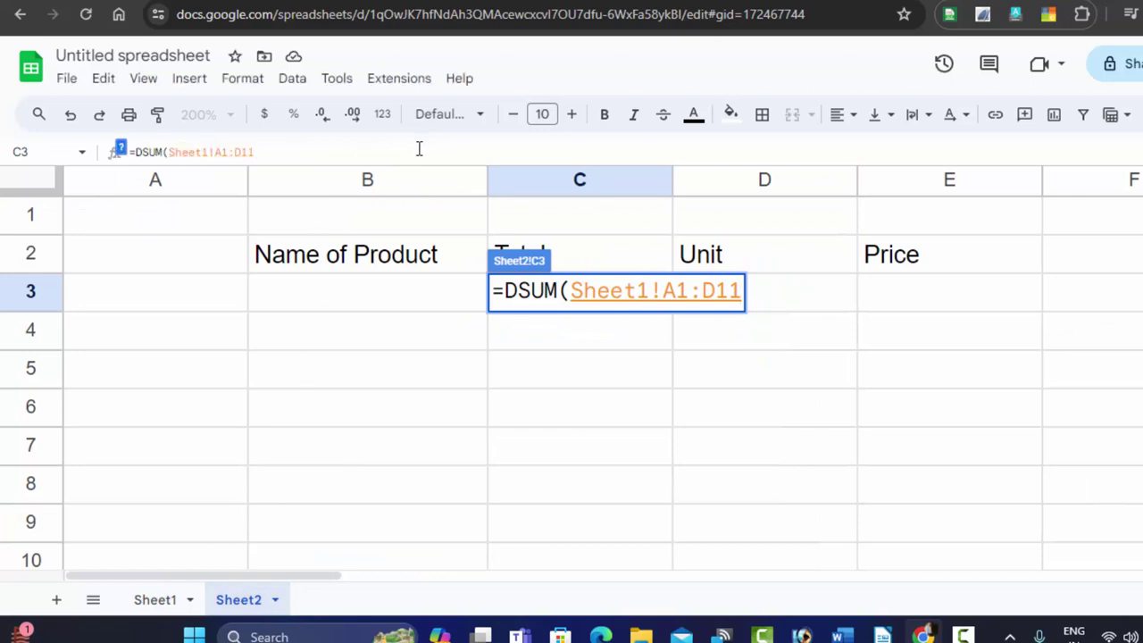
pyautogui.write(',')
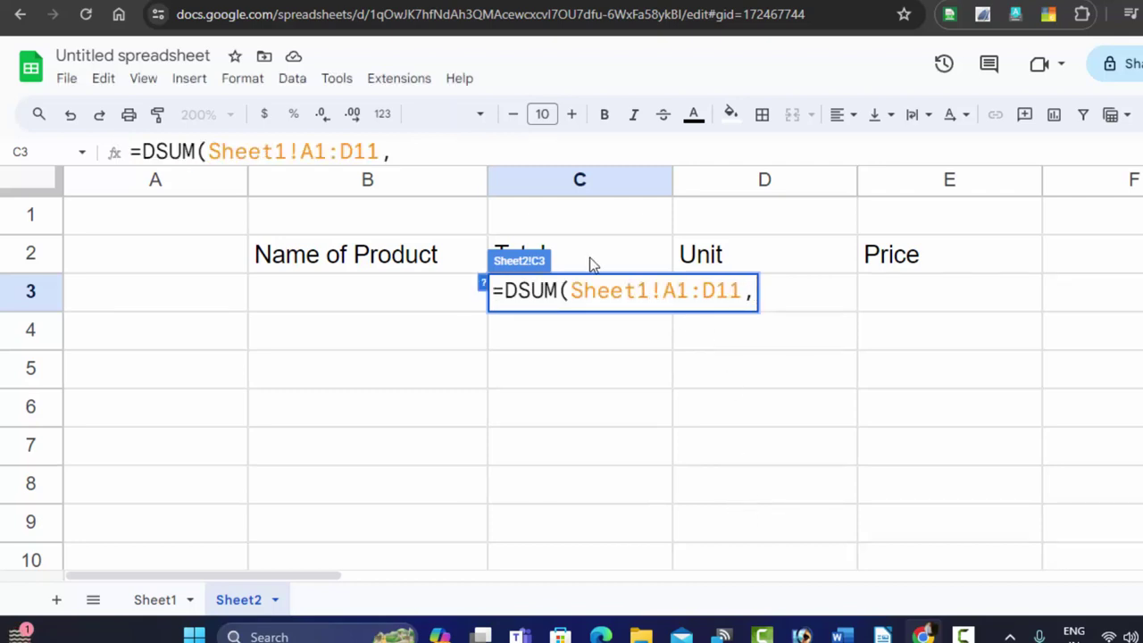
pyautogui.click(600, 266)
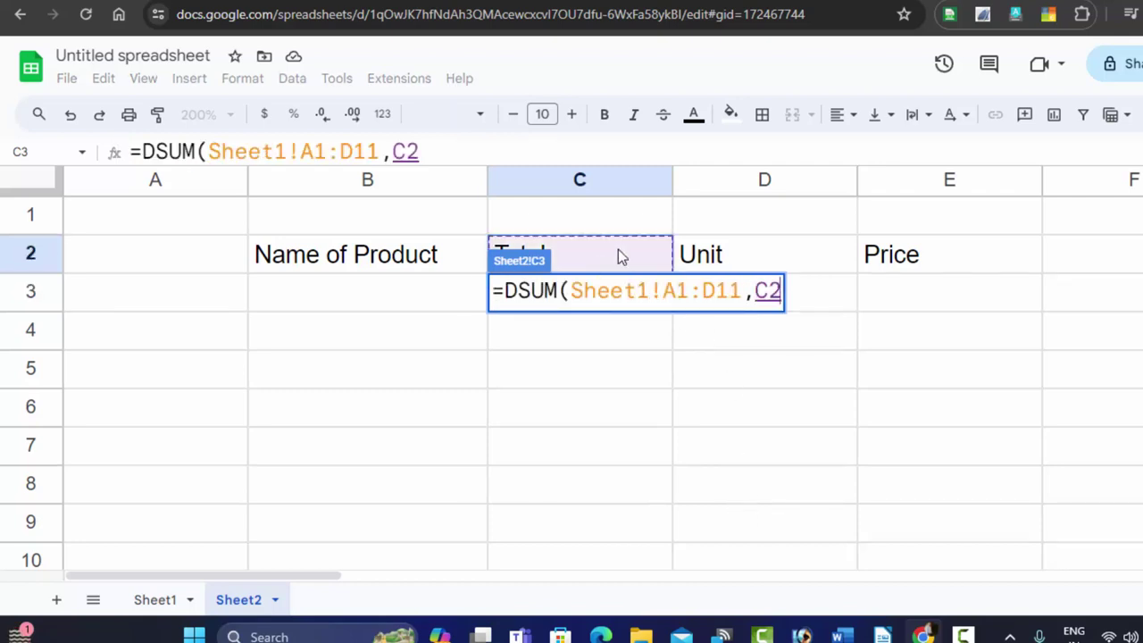
pyautogui.write(',')
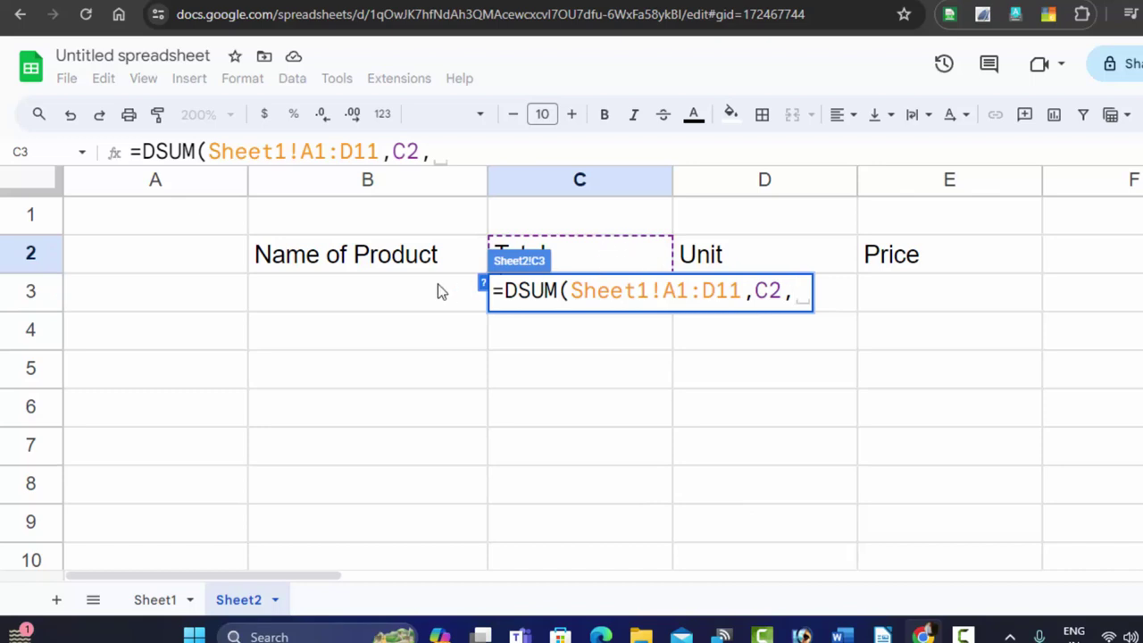
pyautogui.moveTo(404, 268); pyautogui.dragTo(416, 288)
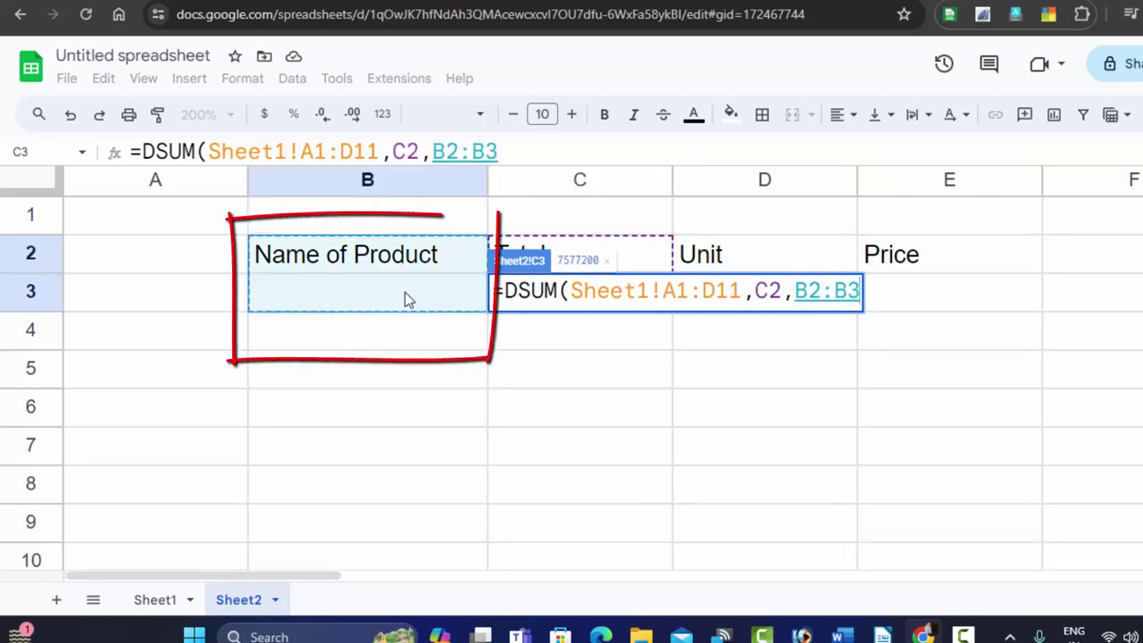
pyautogui.press('Return')
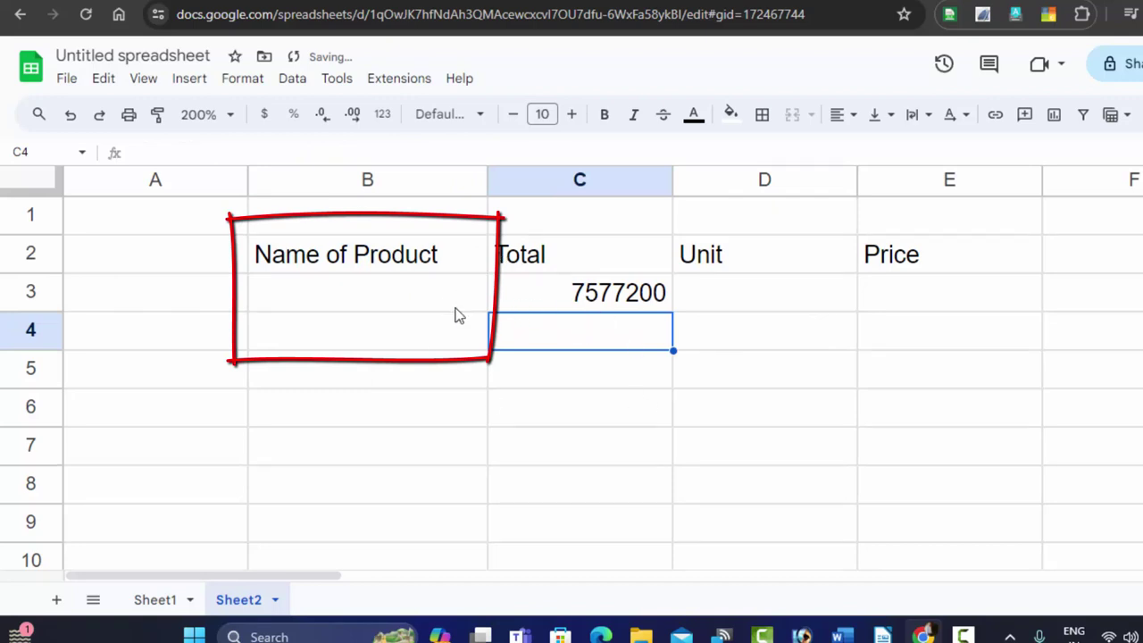
pyautogui.click(432, 303)
# Step: Enter Keyboard in B3 so the Total in C3 becomes 26800
pyautogui.write('Ke')
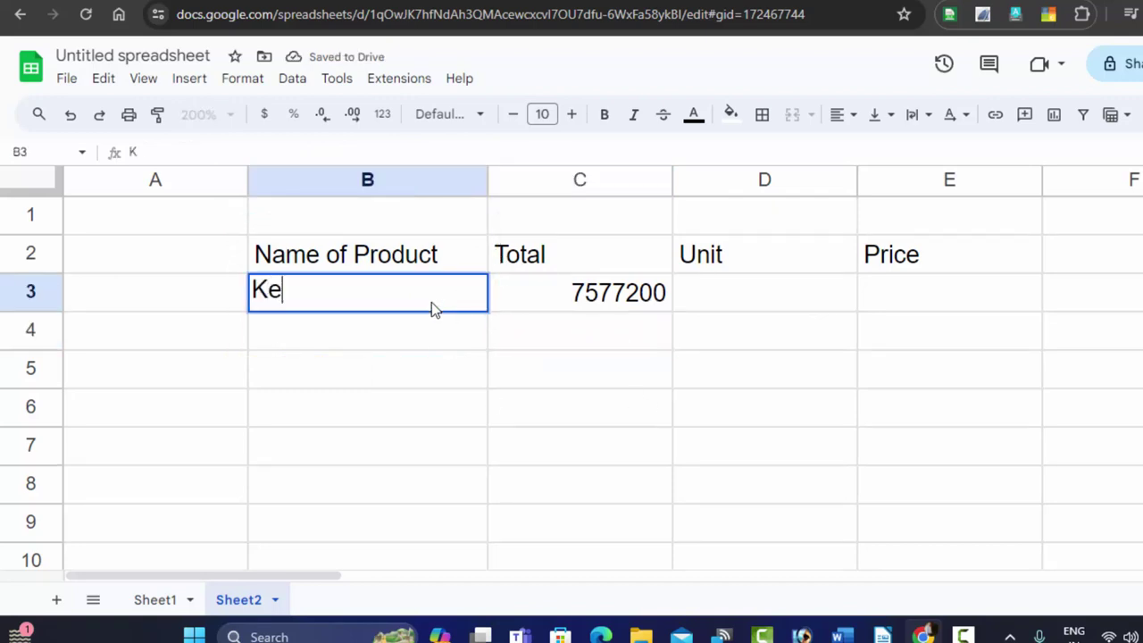
pyautogui.write('ybaoa')
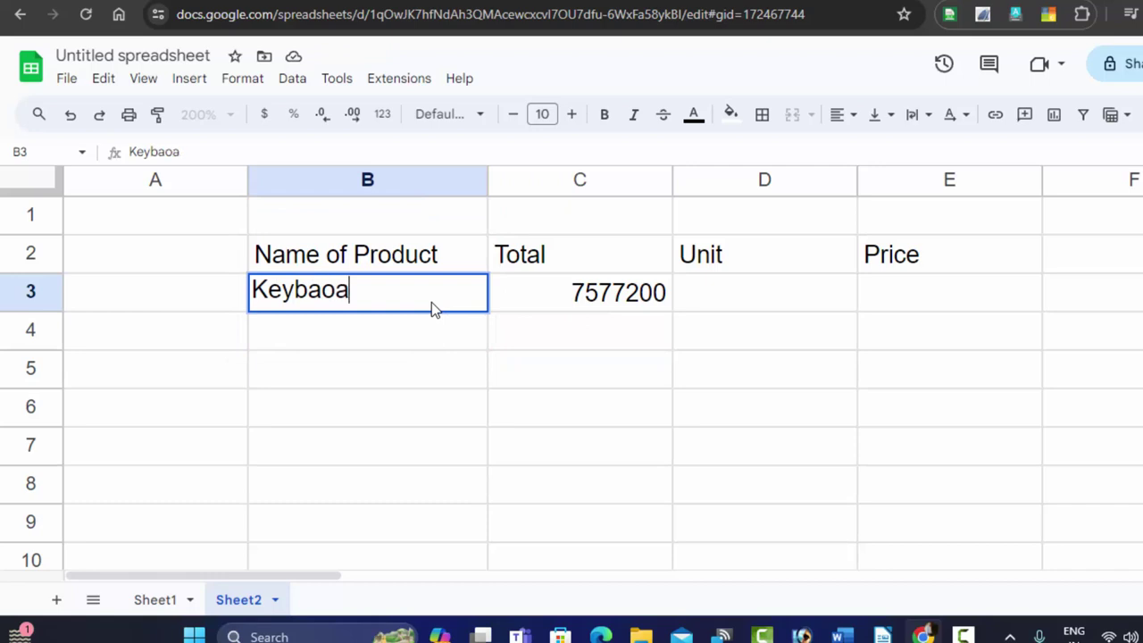
pyautogui.write('rd')
pyautogui.press('BackSpace')
pyautogui.press('BackSpace')
pyautogui.press('BackSpace')
pyautogui.press('BackSpace')
pyautogui.press('BackSpace')
pyautogui.write('o')
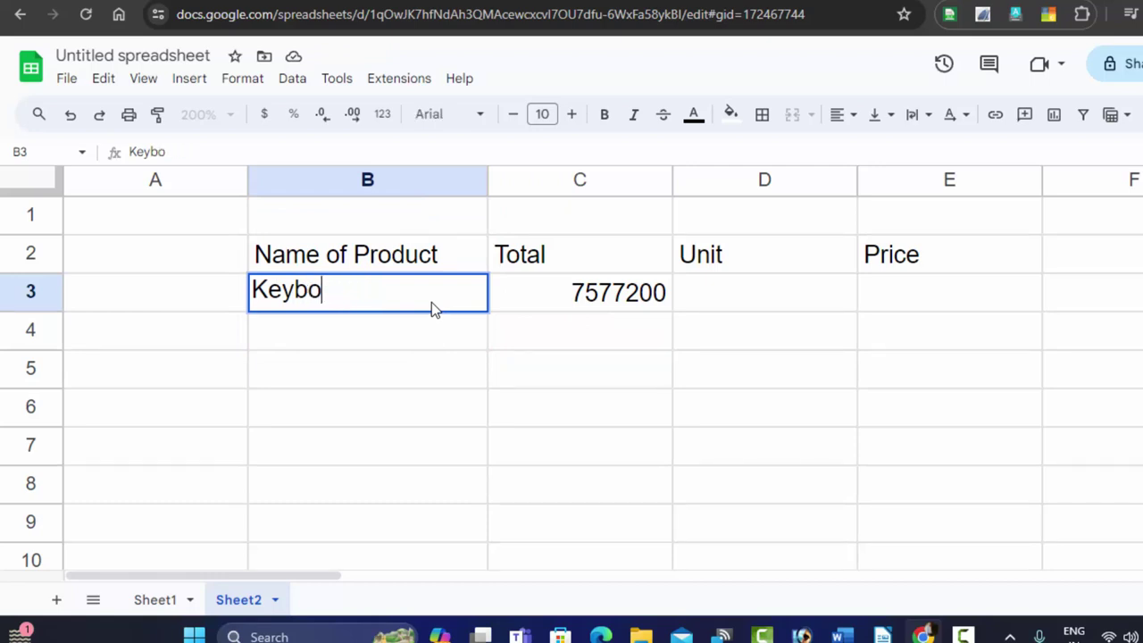
pyautogui.write('ard')
pyautogui.press('Return')
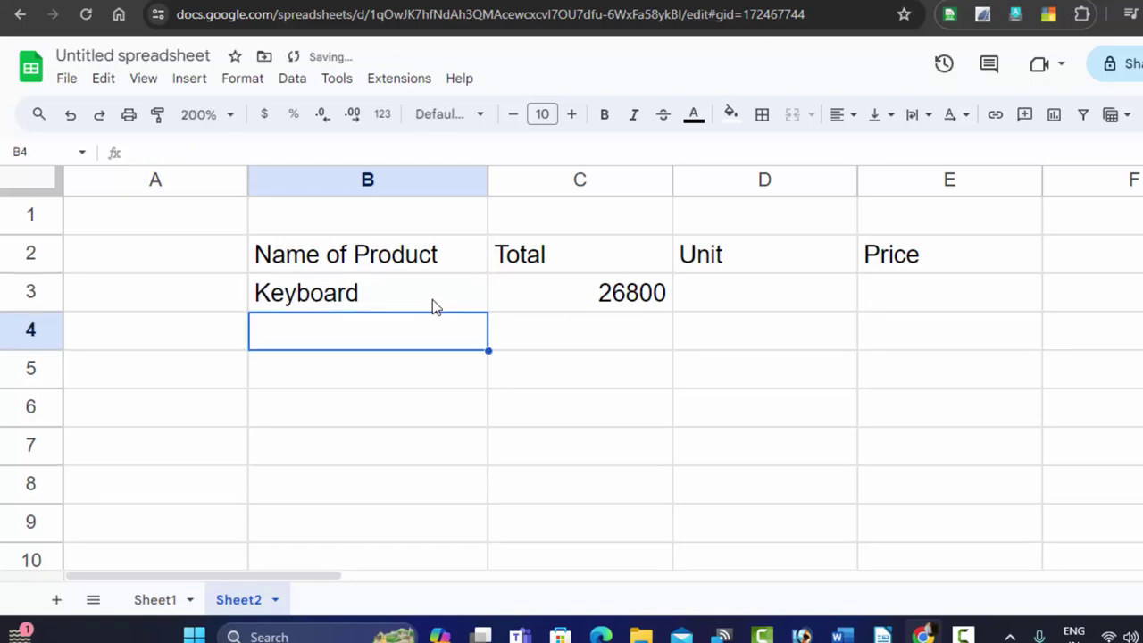
pyautogui.click(578, 297)
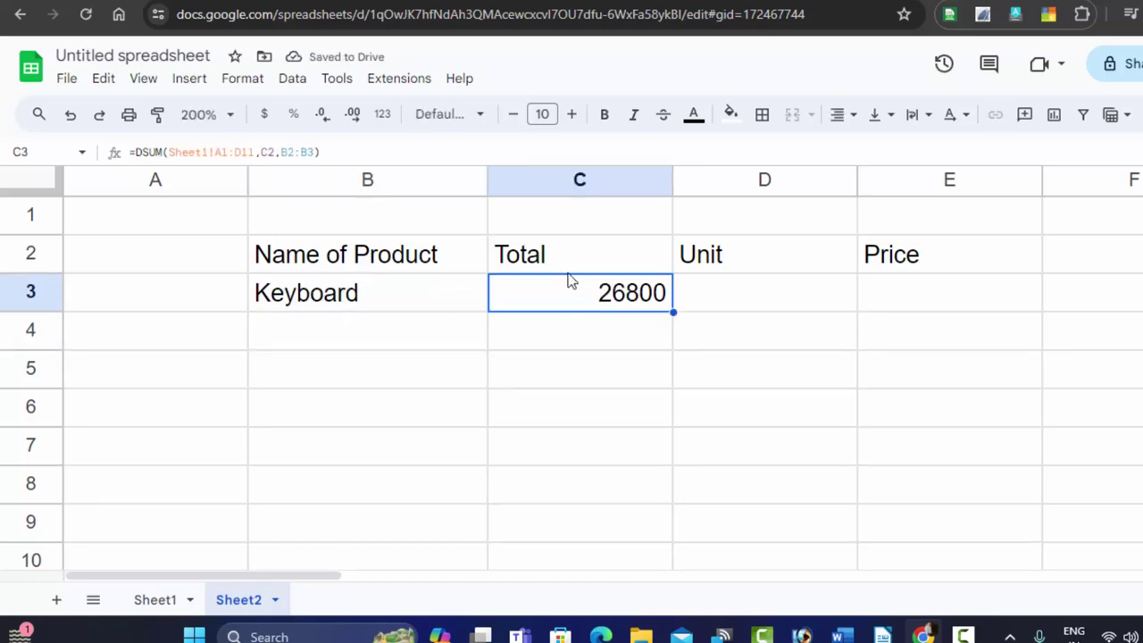
pyautogui.click(741, 305)
# Step: Start a DSUM in D3 using Sheet1's product table as the database
pyautogui.write('=')
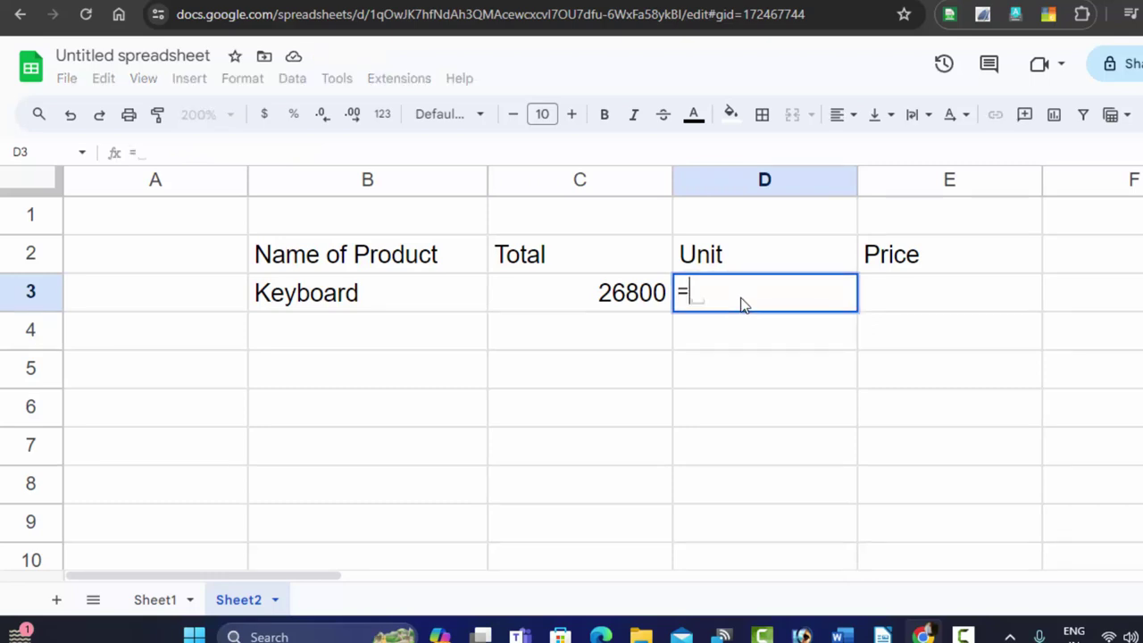
pyautogui.write('dsum')
pyautogui.press('Tab')
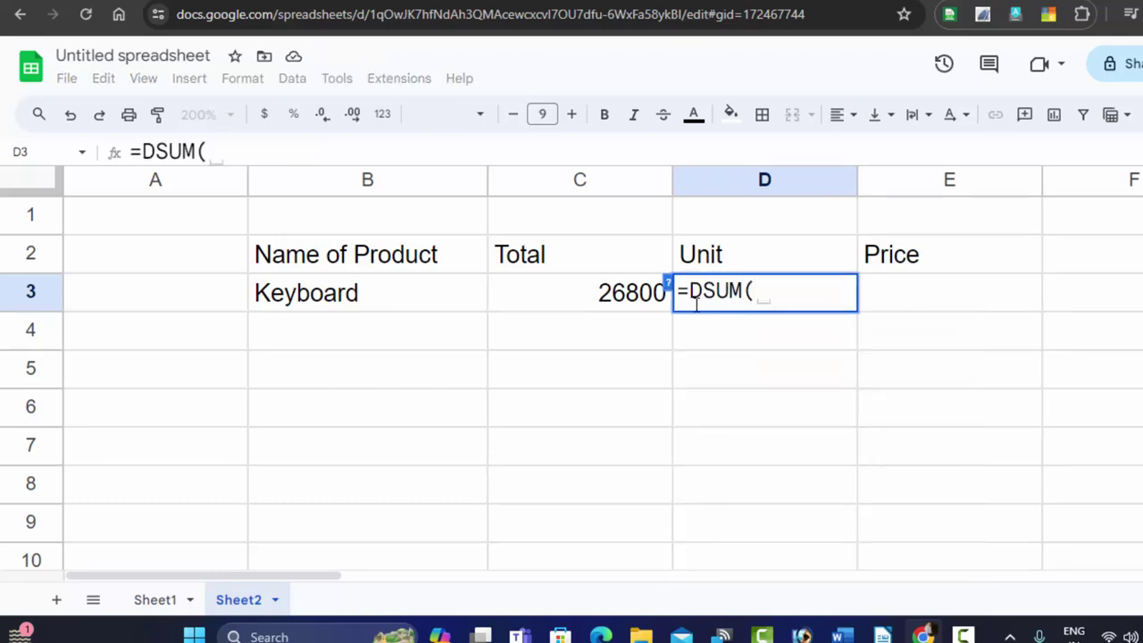
pyautogui.click(179, 599)
pyautogui.moveTo(205, 216)
pyautogui.mouseDown()
pyautogui.moveTo(539, 379)
pyautogui.moveTo(797, 439)
pyautogui.mouseUp()
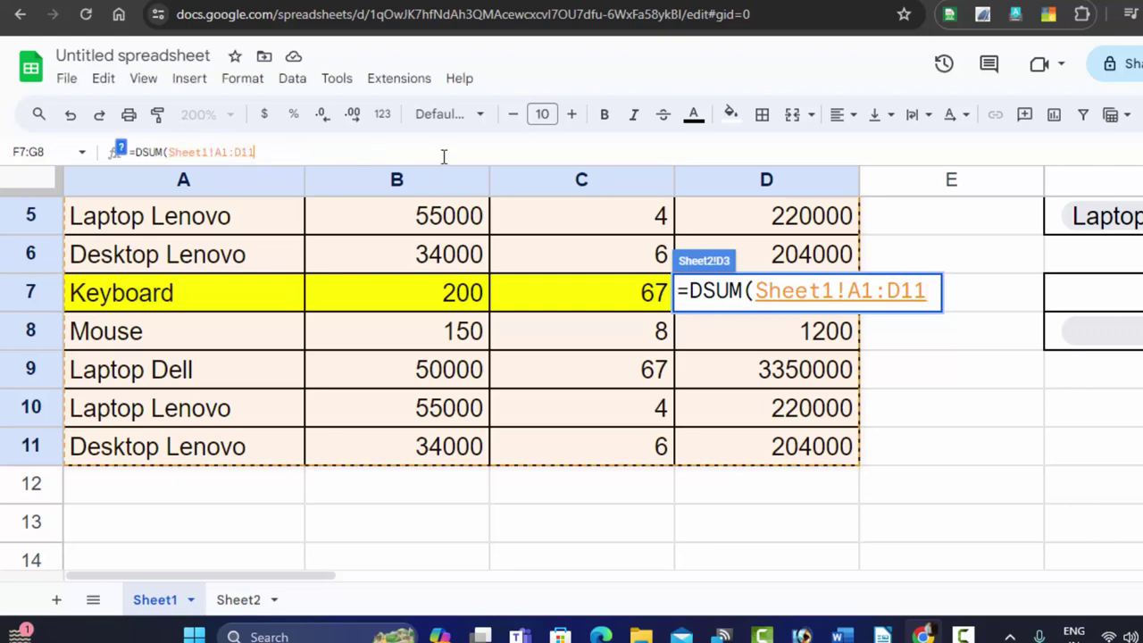
pyautogui.click(250, 598)
pyautogui.press('Return')
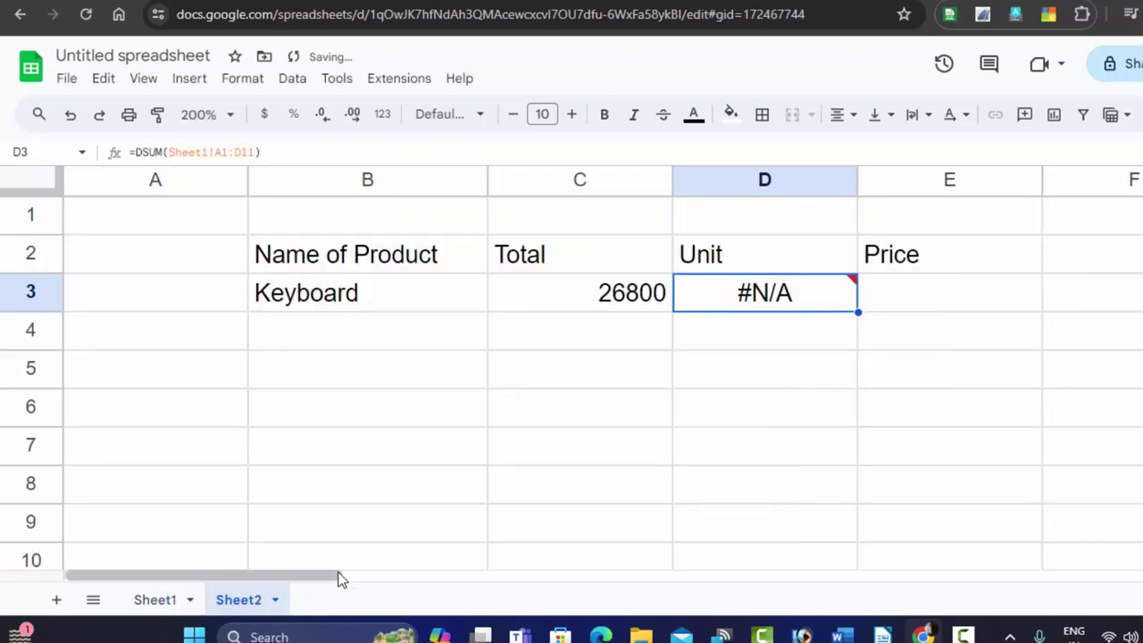
# Step: Add field D2 and criteria B2:B3 to the D3 DSUM, returning 134 Keyboard units
pyautogui.press('F2')
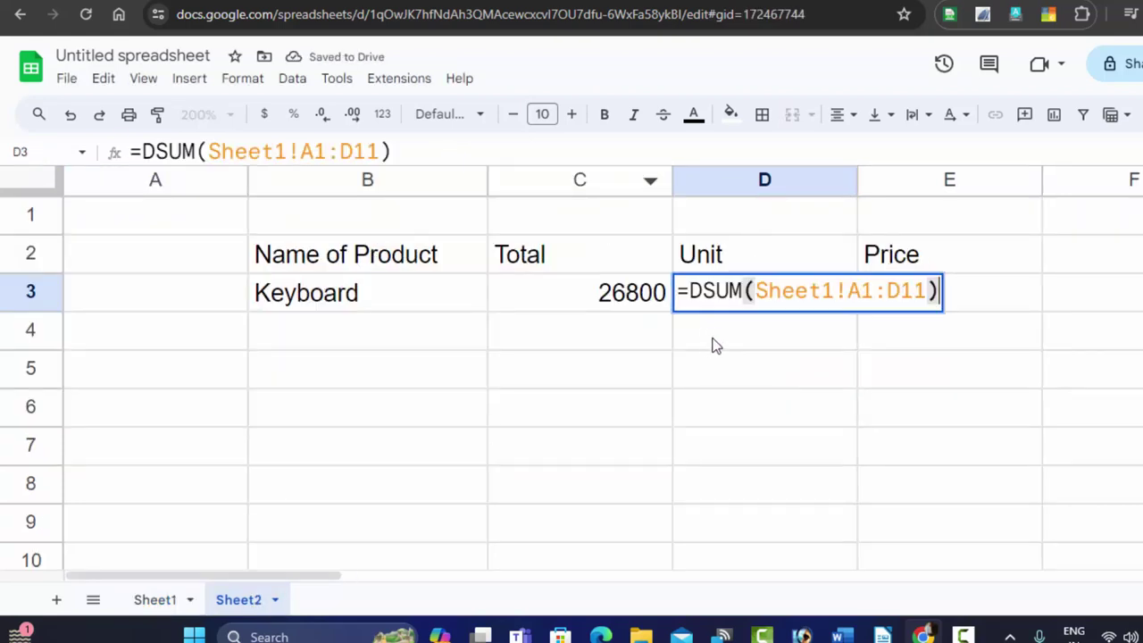
pyautogui.press('BackSpace')
pyautogui.write(',')
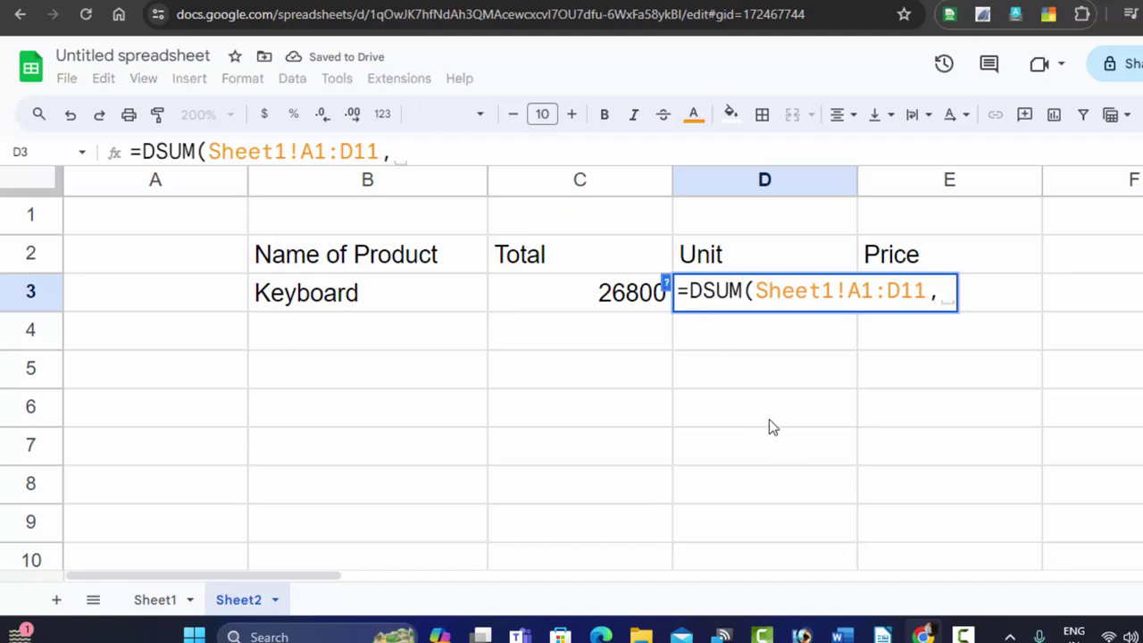
pyautogui.click(754, 263)
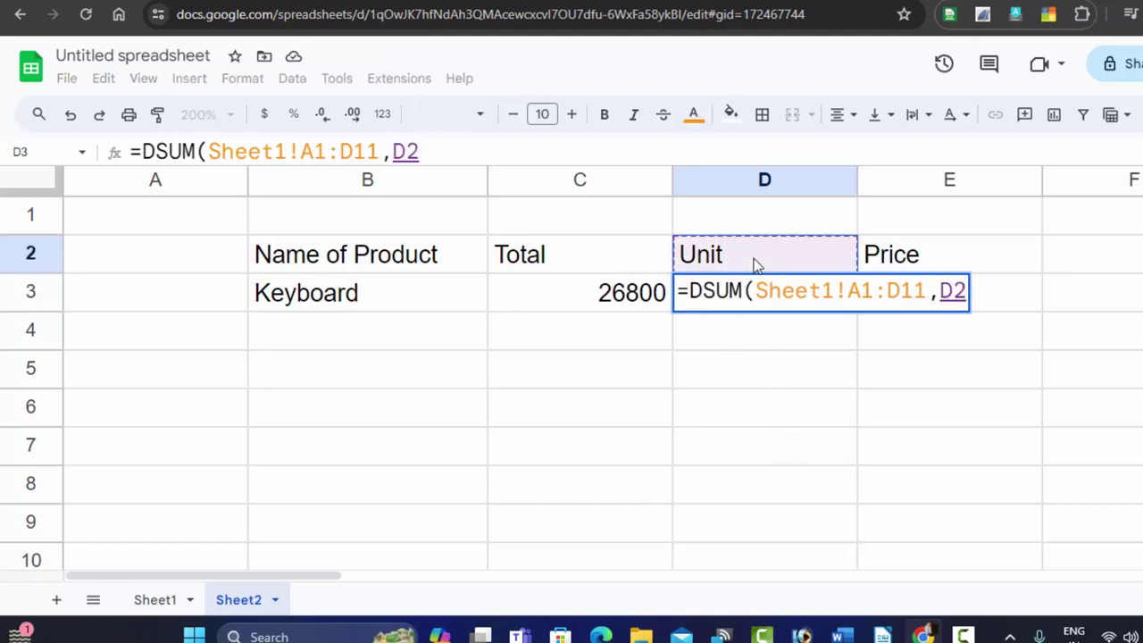
pyautogui.write(',')
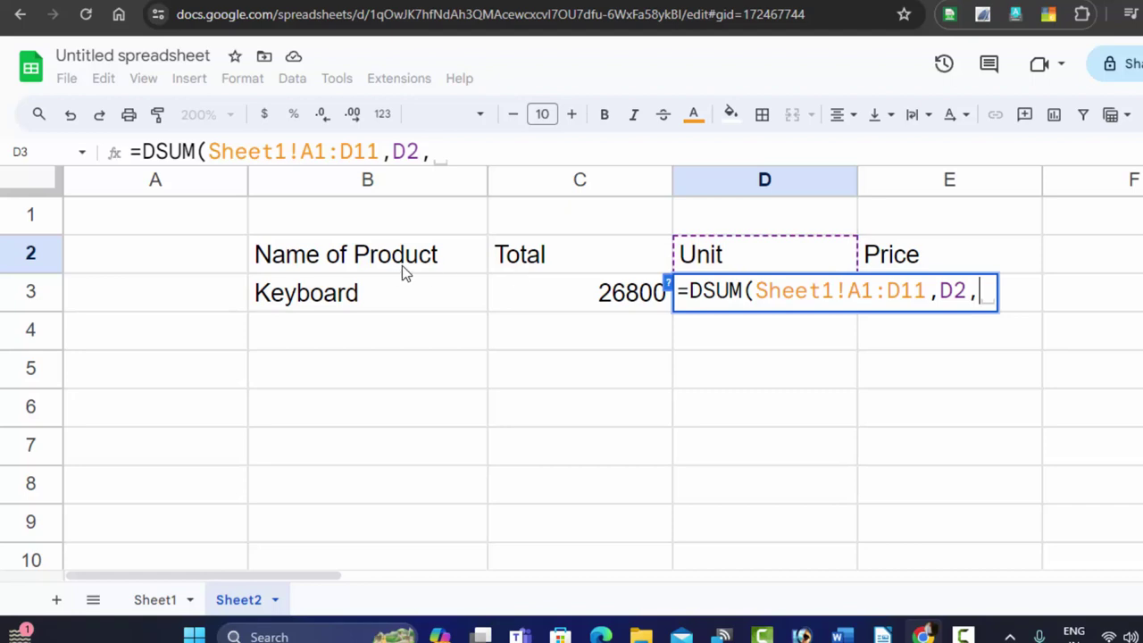
pyautogui.moveTo(401, 268); pyautogui.dragTo(413, 312)
pyautogui.press('Return')
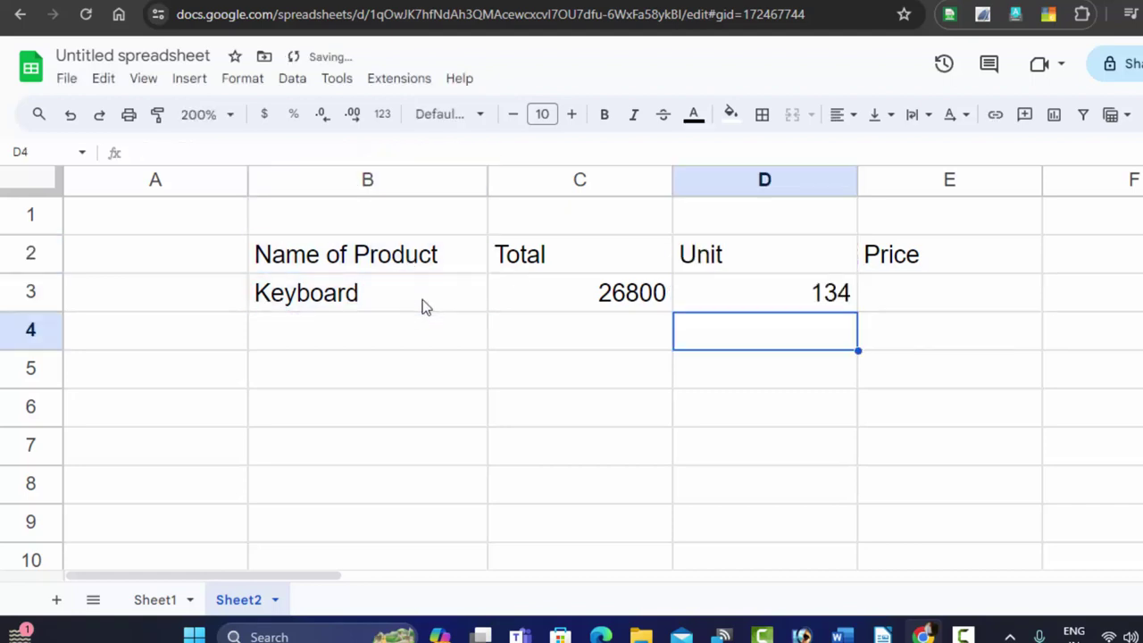
pyautogui.click(777, 303)
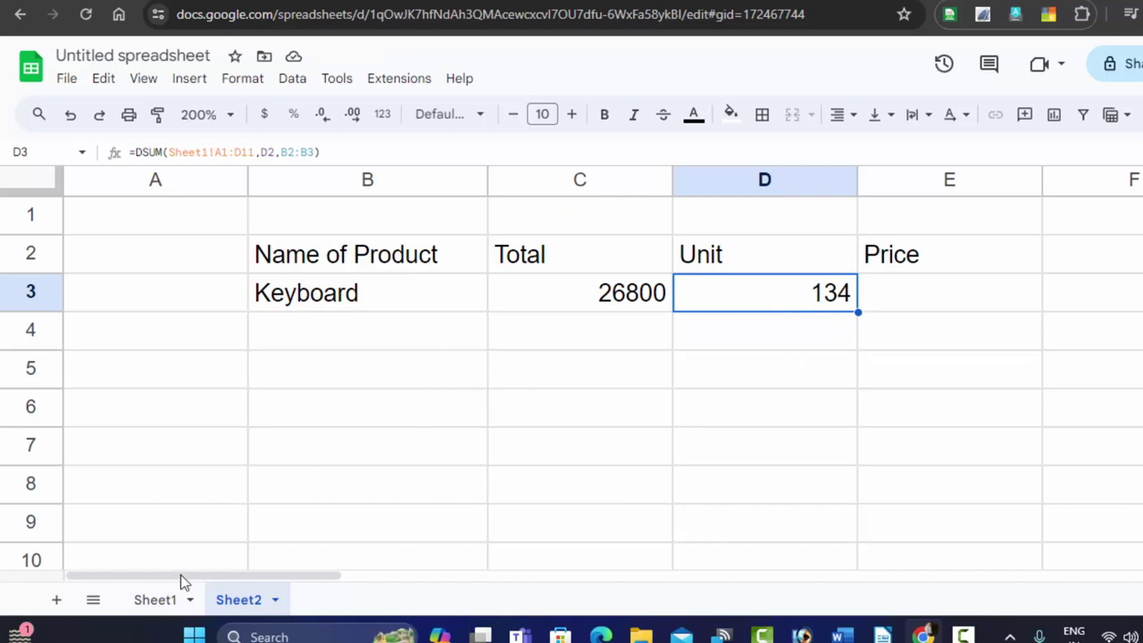
# Step: On Sheet1, confirm the Keyboard units with =C2+C7 in E2 giving 134, then return to Sheet2
pyautogui.click(166, 599)
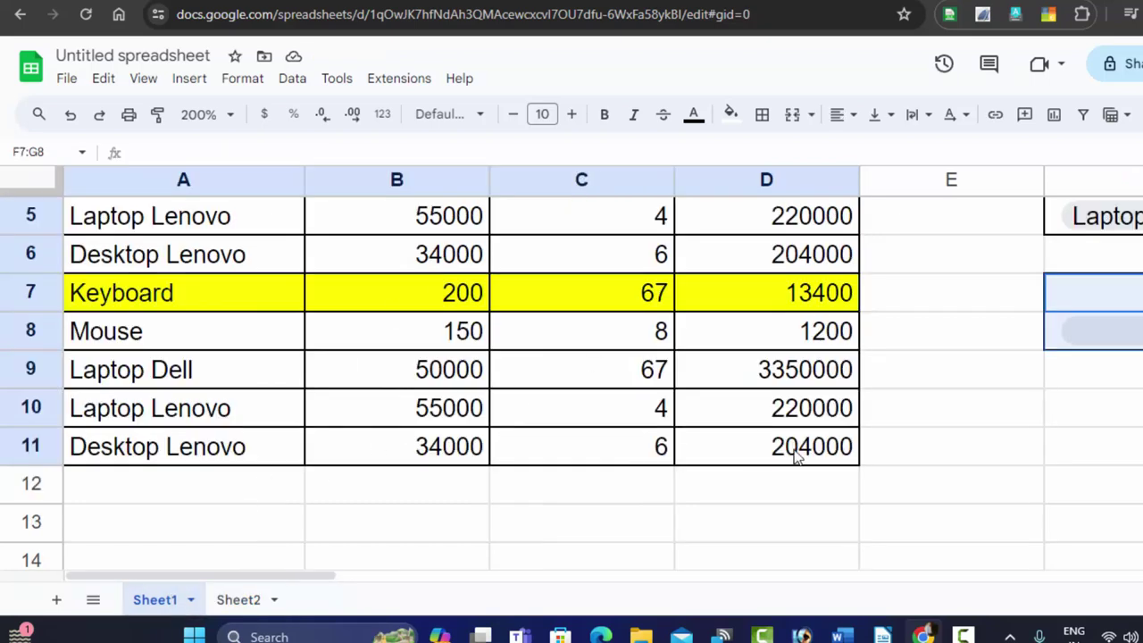
pyautogui.scroll(2, 892, 411)
pyautogui.click(932, 254)
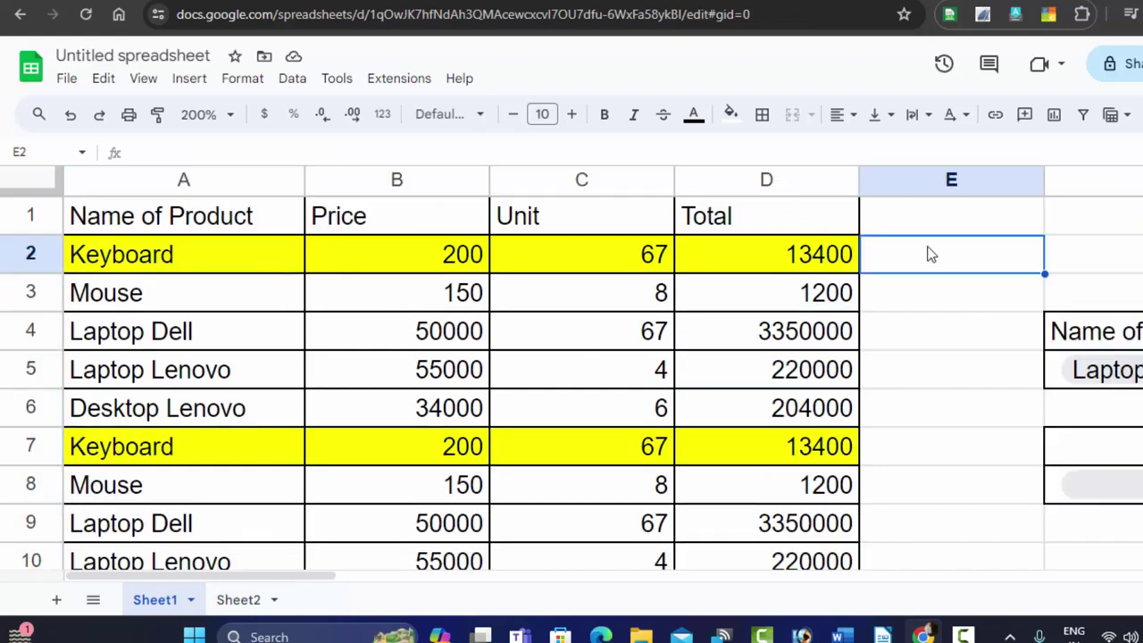
pyautogui.write('=')
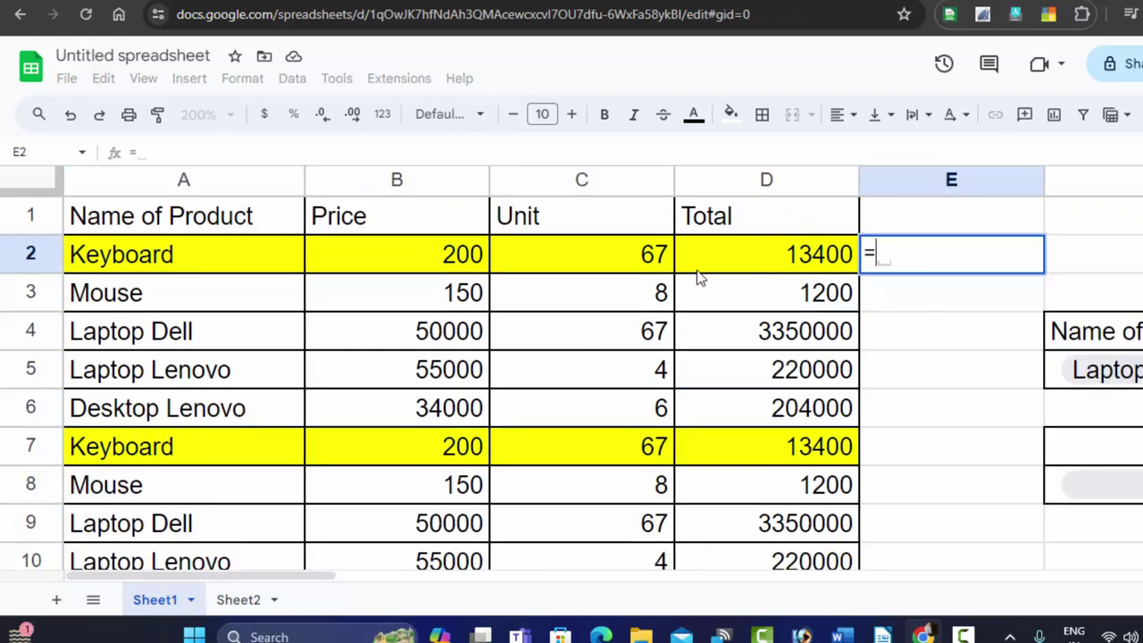
pyautogui.click(611, 259)
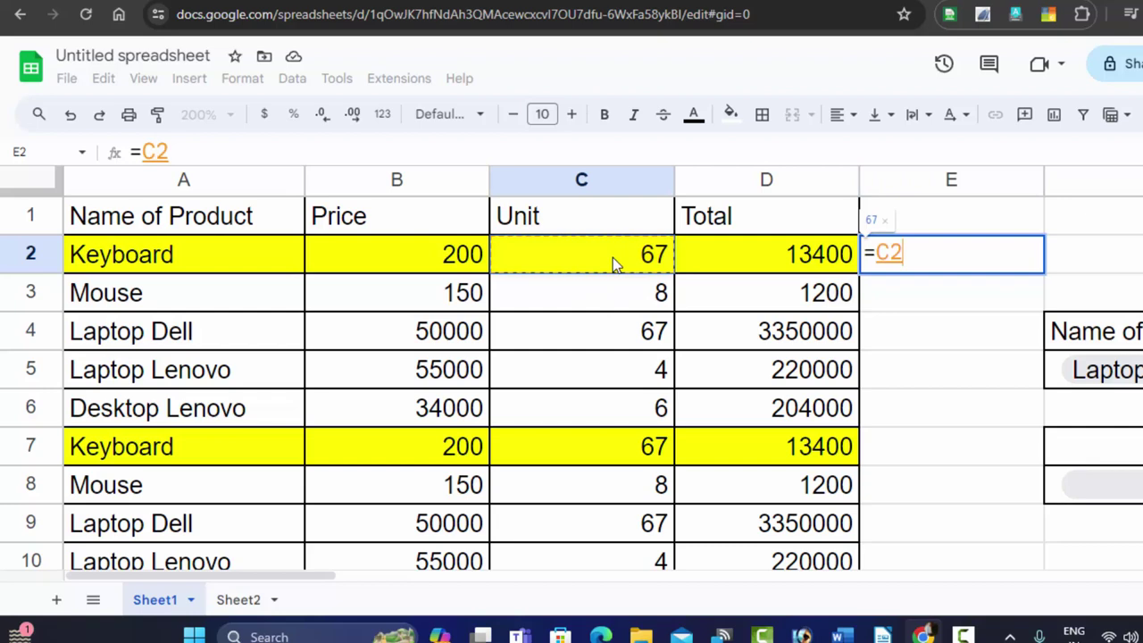
pyautogui.write('+')
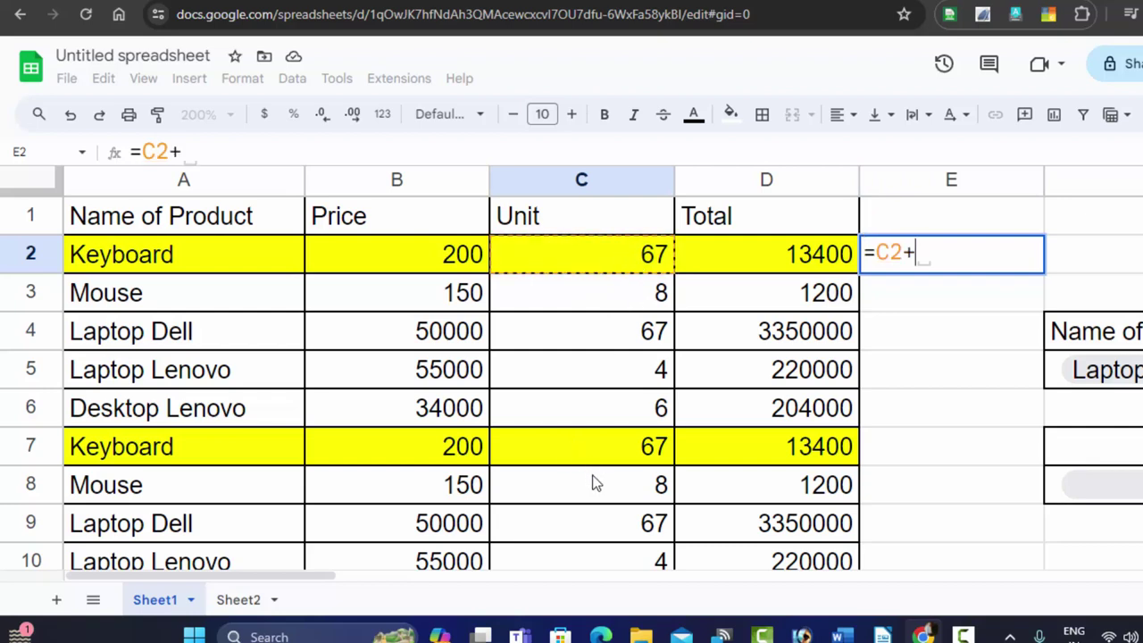
pyautogui.click(620, 454)
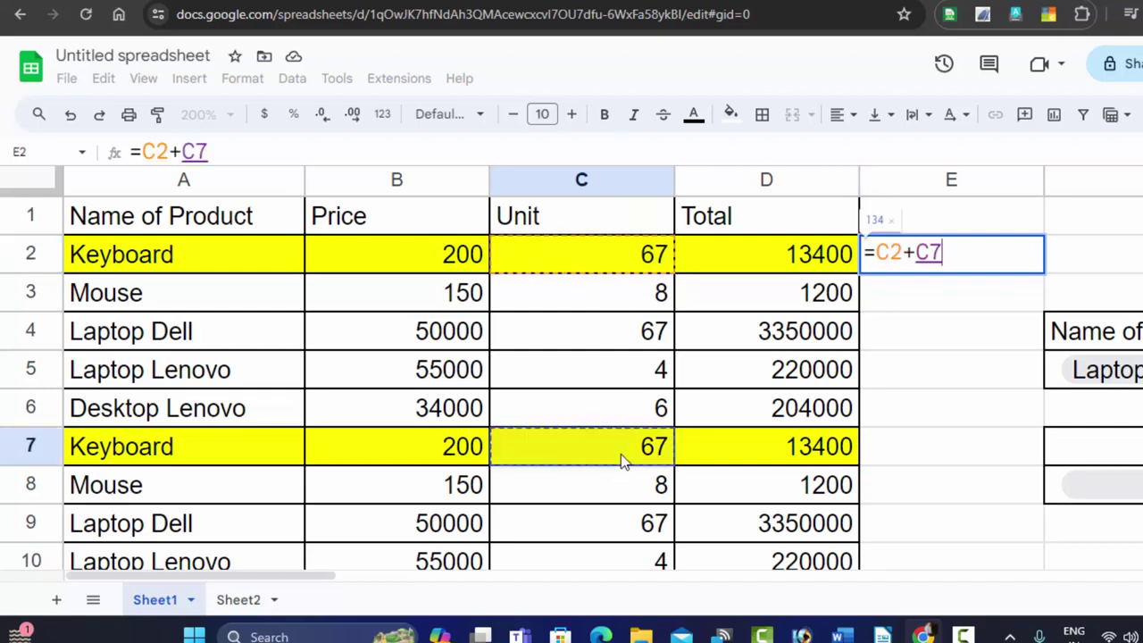
pyautogui.press('Return')
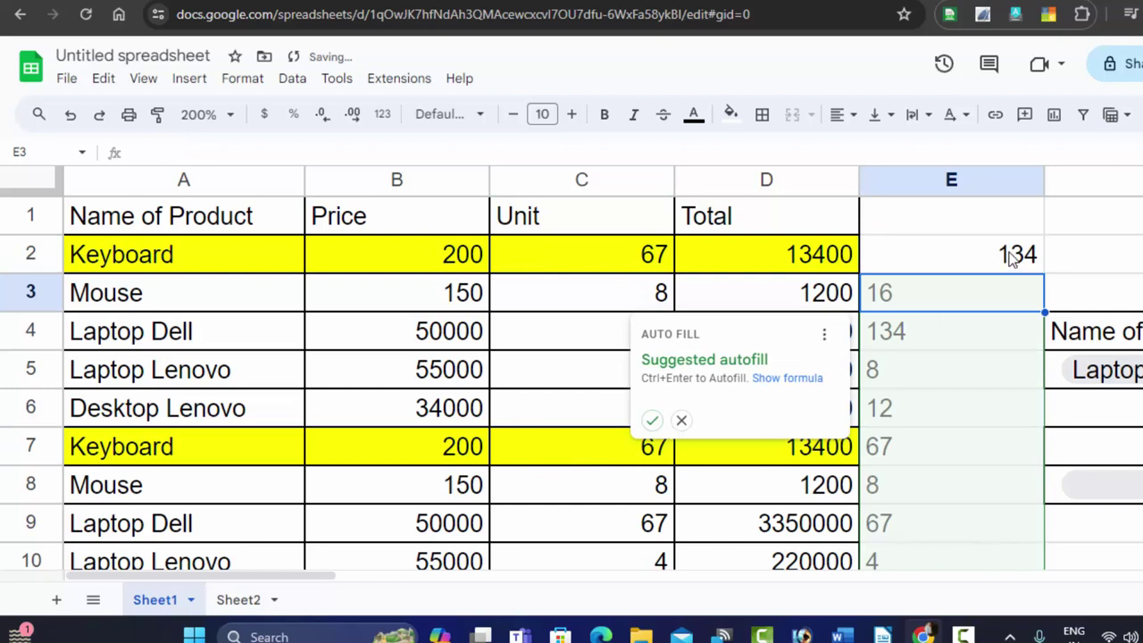
pyautogui.click(681, 420)
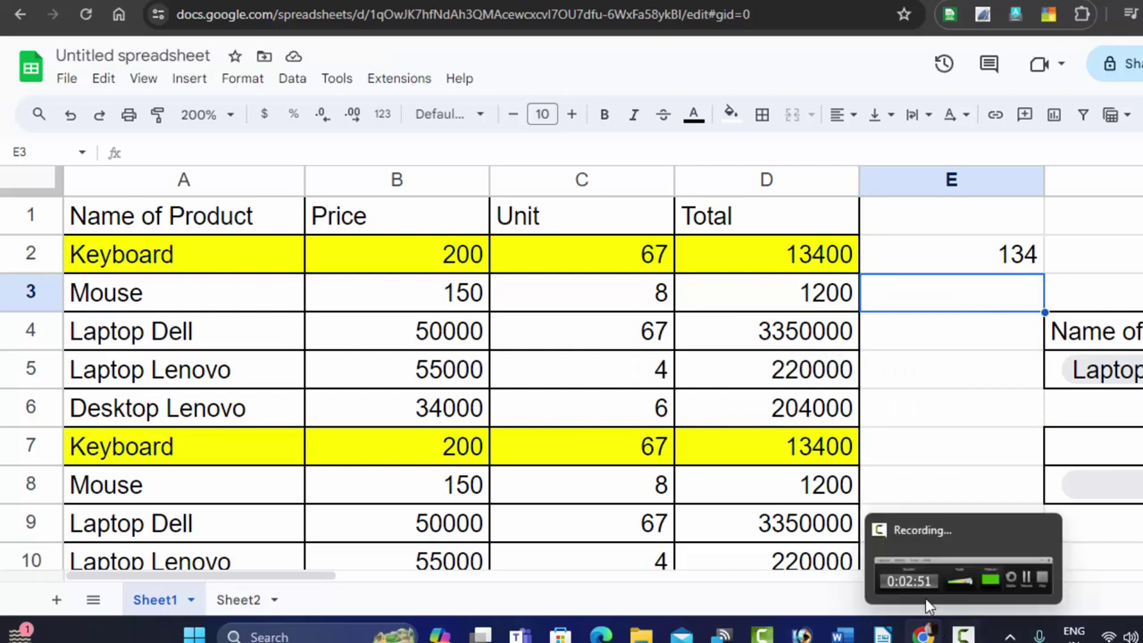
pyautogui.click(257, 609)
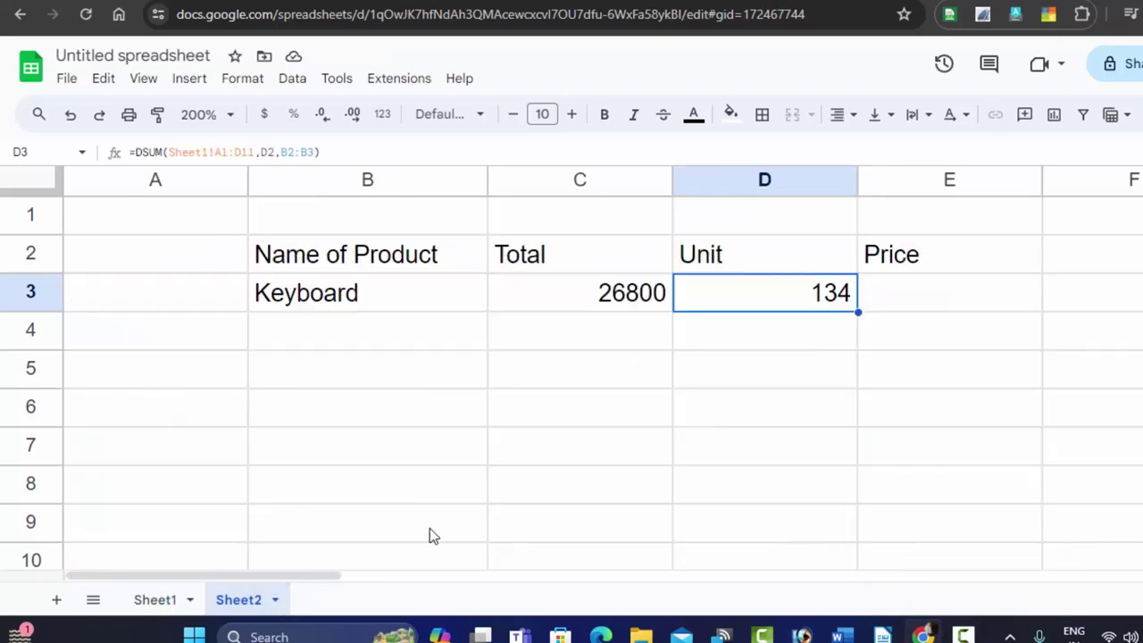
# Step: Start a DSUM in E3 using Sheet1!A1:D11 as the database
pyautogui.click(919, 301)
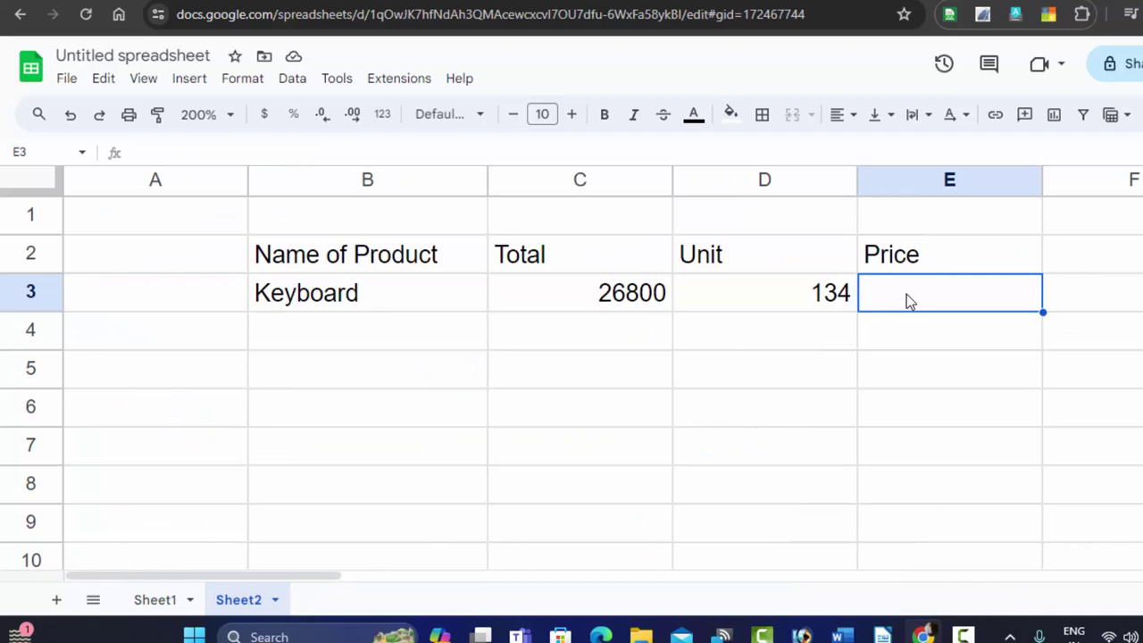
pyautogui.write('=ds')
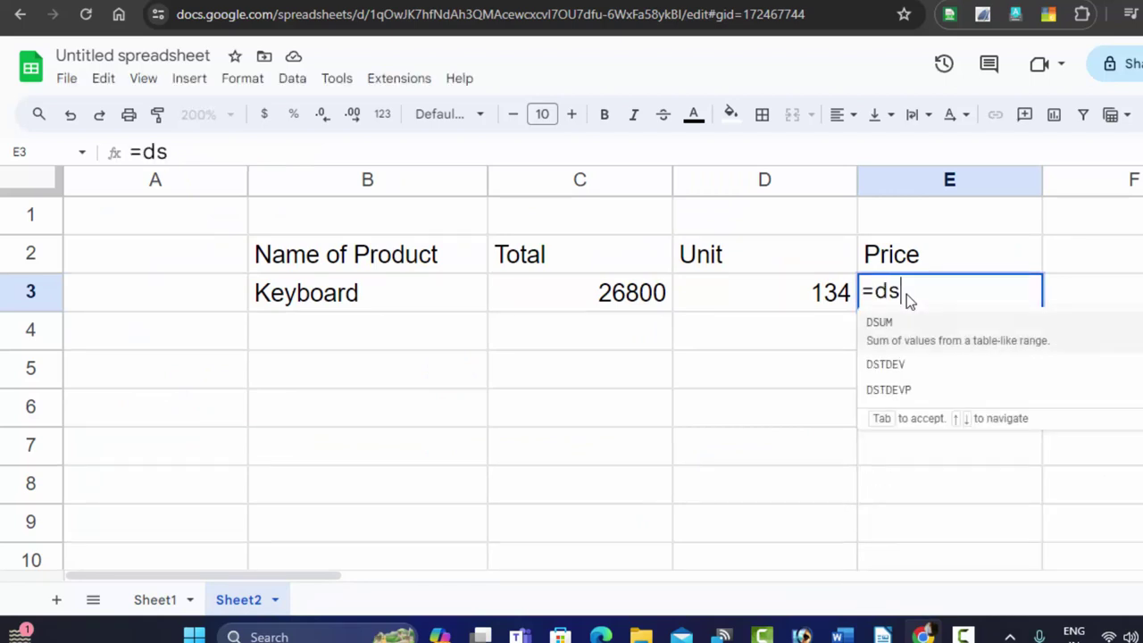
pyautogui.write('u')
pyautogui.press('Tab')
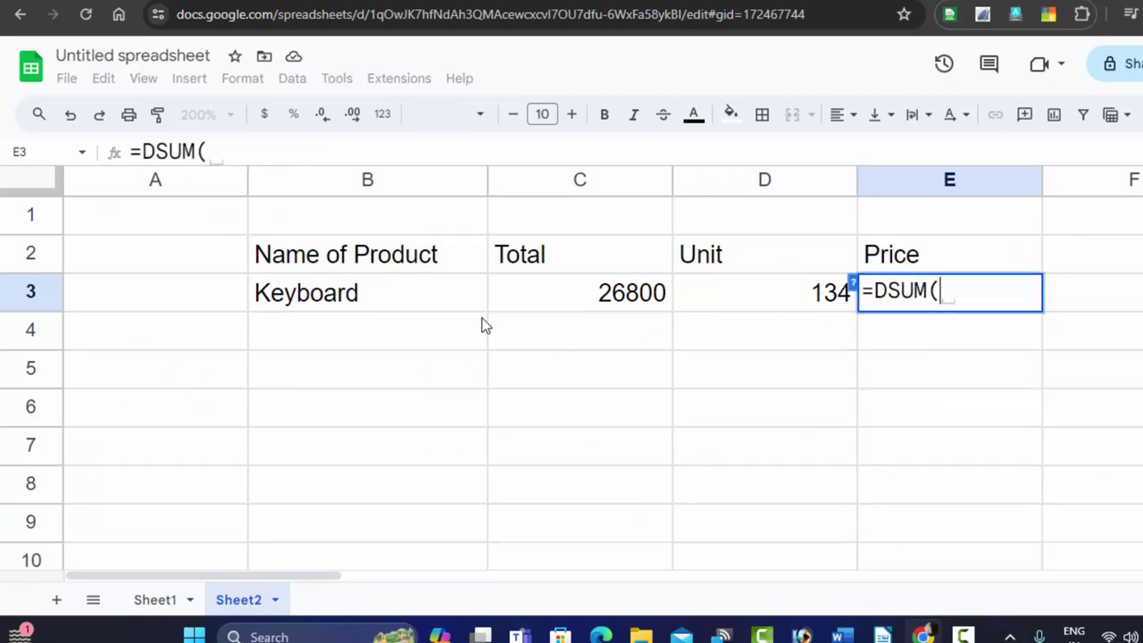
pyautogui.click(154, 599)
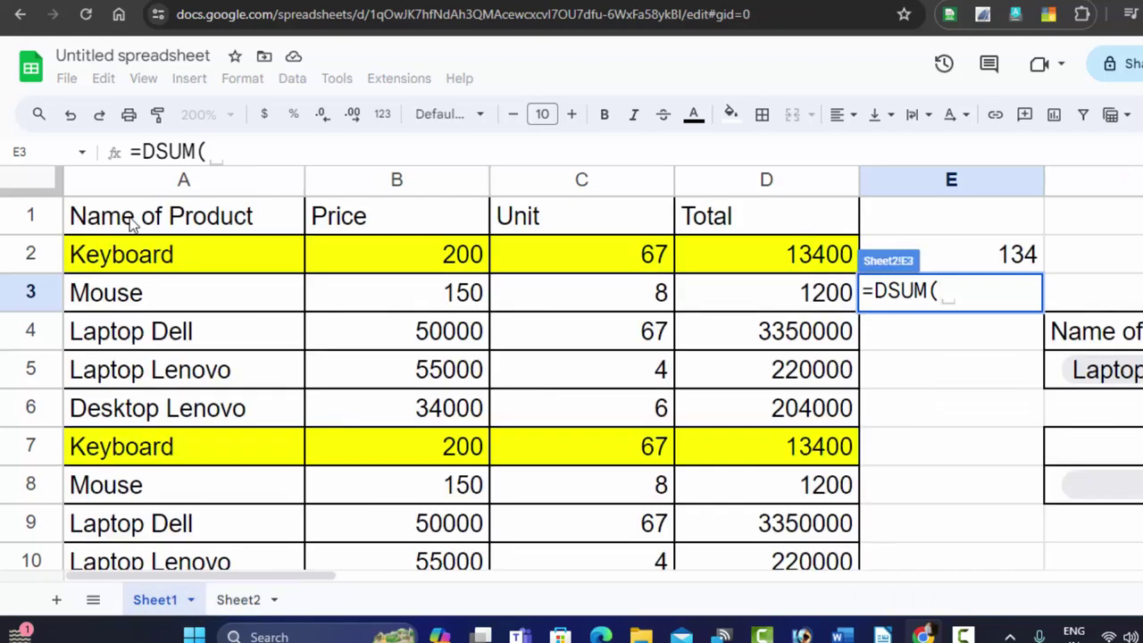
pyautogui.moveTo(142, 216)
pyautogui.mouseDown()
pyautogui.moveTo(446, 308)
pyautogui.moveTo(831, 299)
pyautogui.mouseUp()
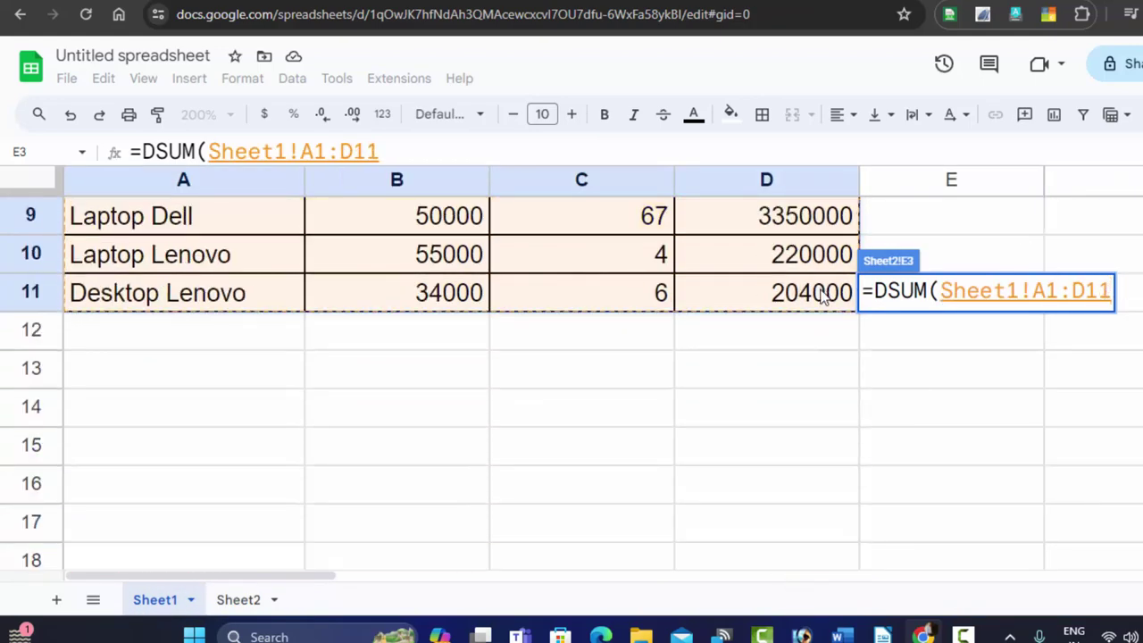
pyautogui.write(',')
pyautogui.scroll(2, 830, 214)
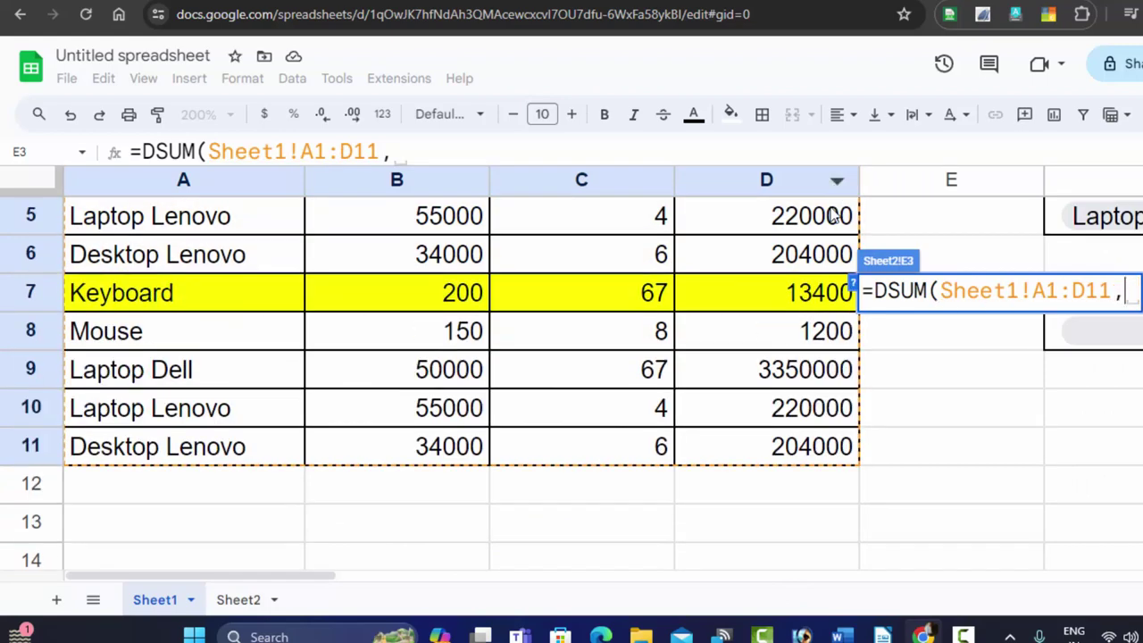
pyautogui.scroll(2, 830, 214)
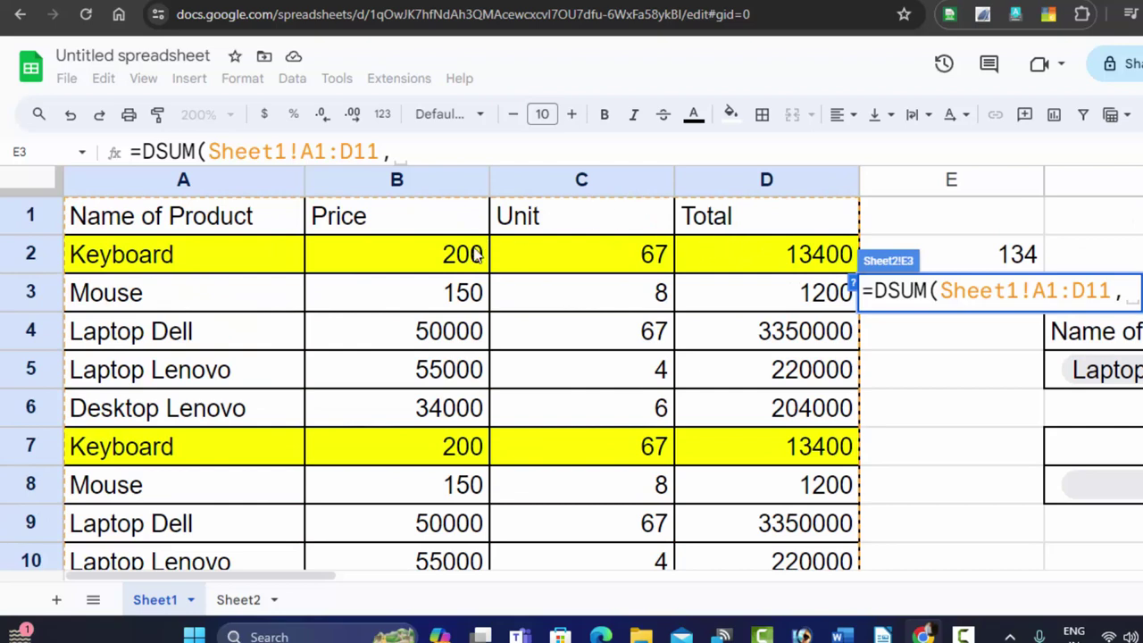
pyautogui.click(238, 599)
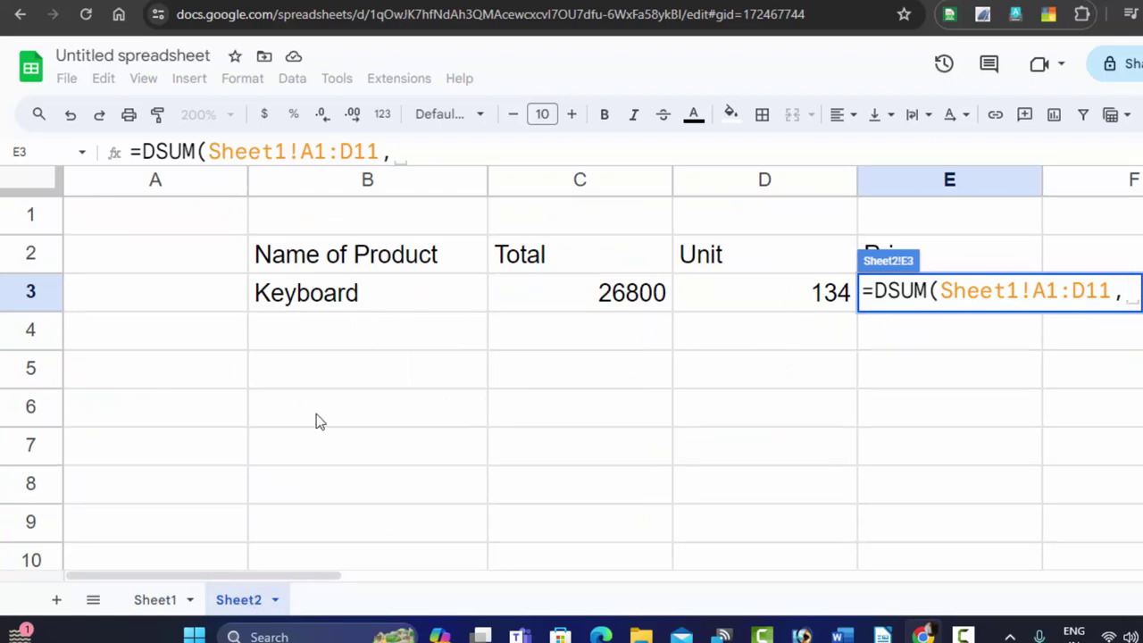
# Step: Finish the E3 DSUM with field Sheet1!B1 and criteria B2:B3, returning 400
pyautogui.click(157, 601)
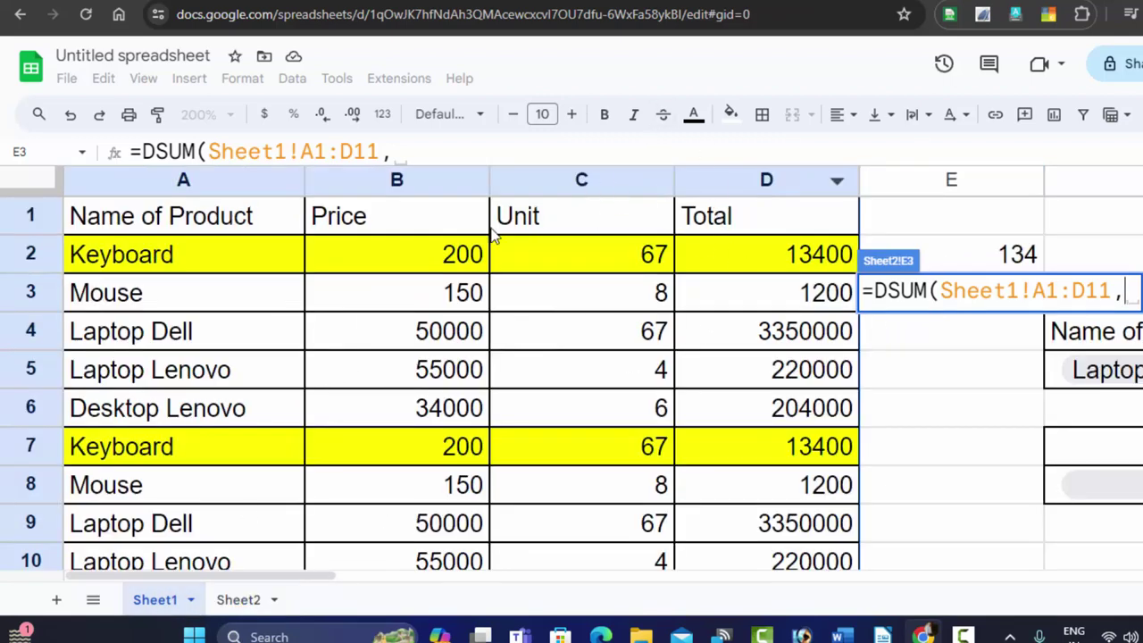
pyautogui.click(421, 222)
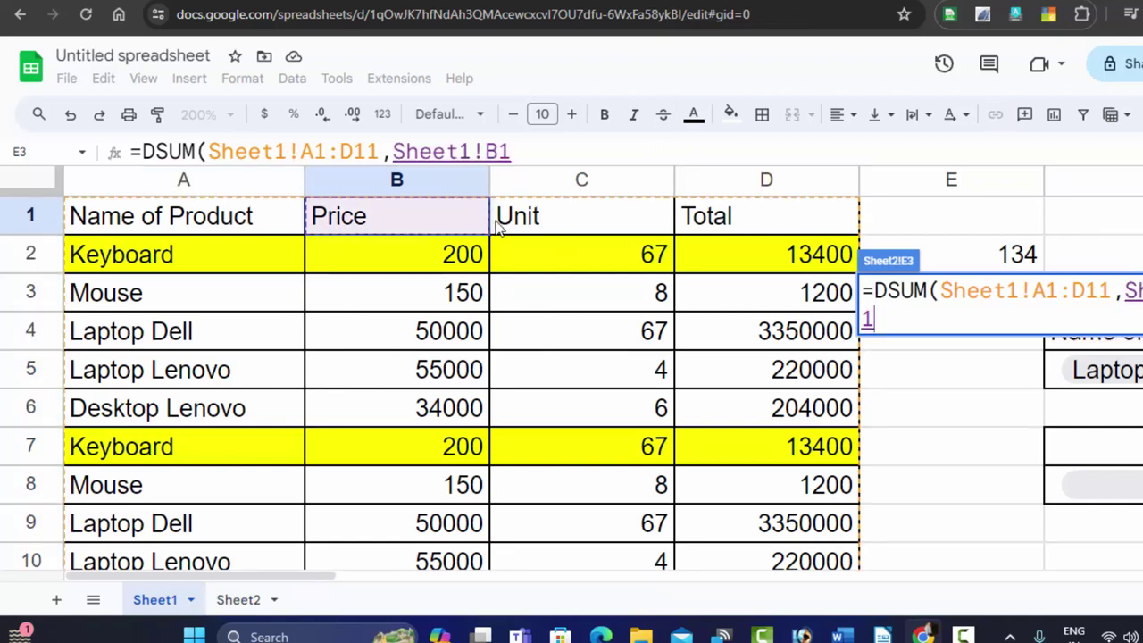
pyautogui.write(',')
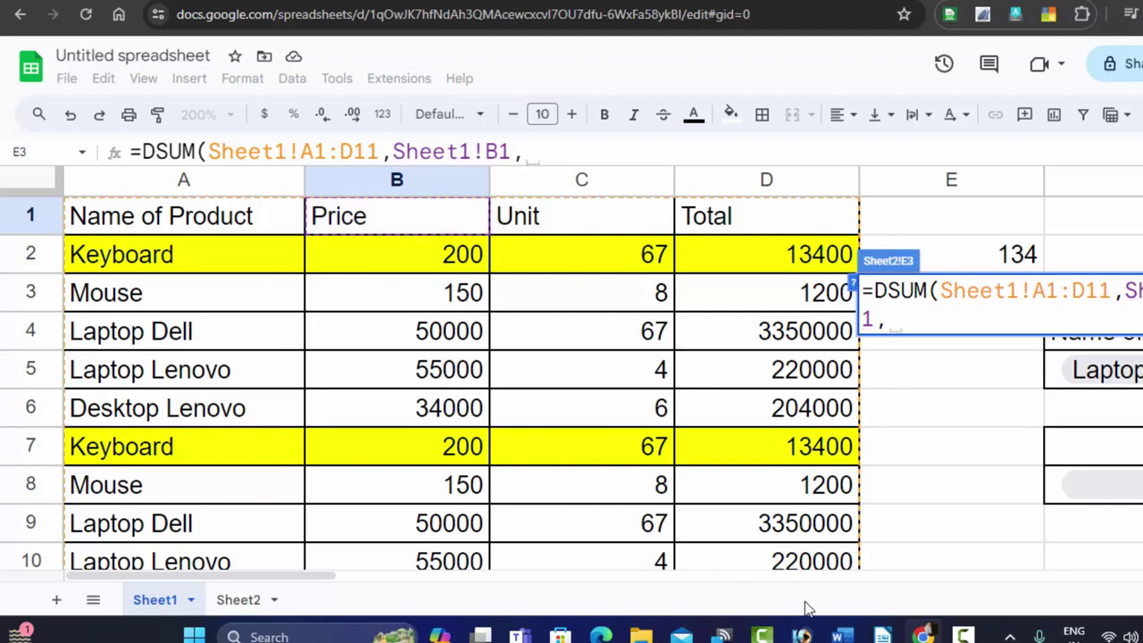
pyautogui.click(238, 600)
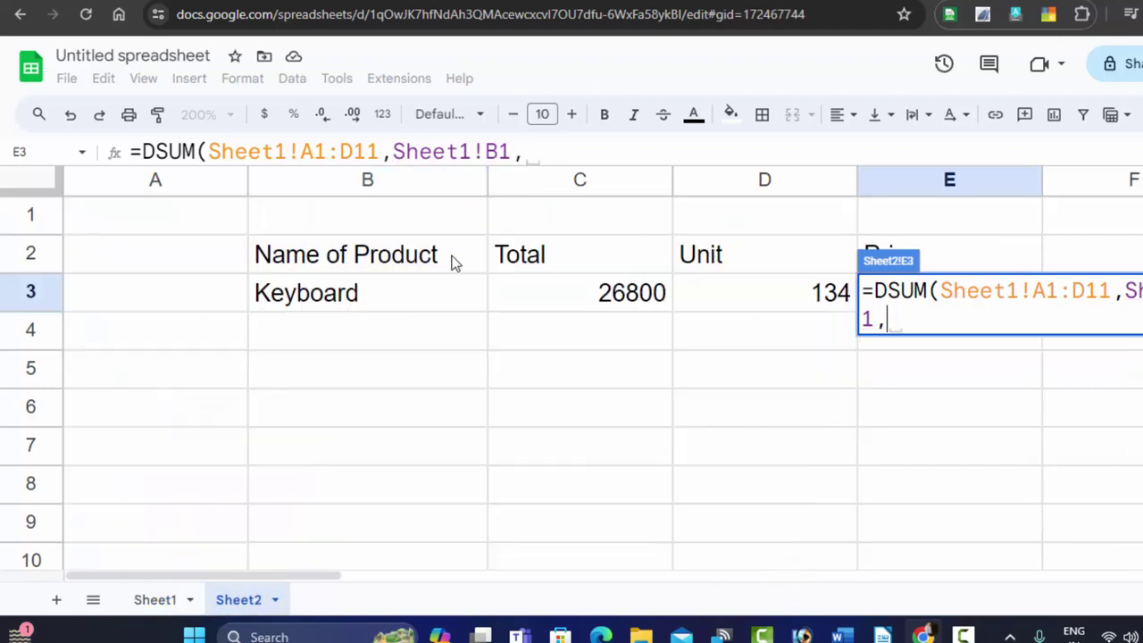
pyautogui.moveTo(449, 263); pyautogui.dragTo(432, 298)
pyautogui.press('Return')
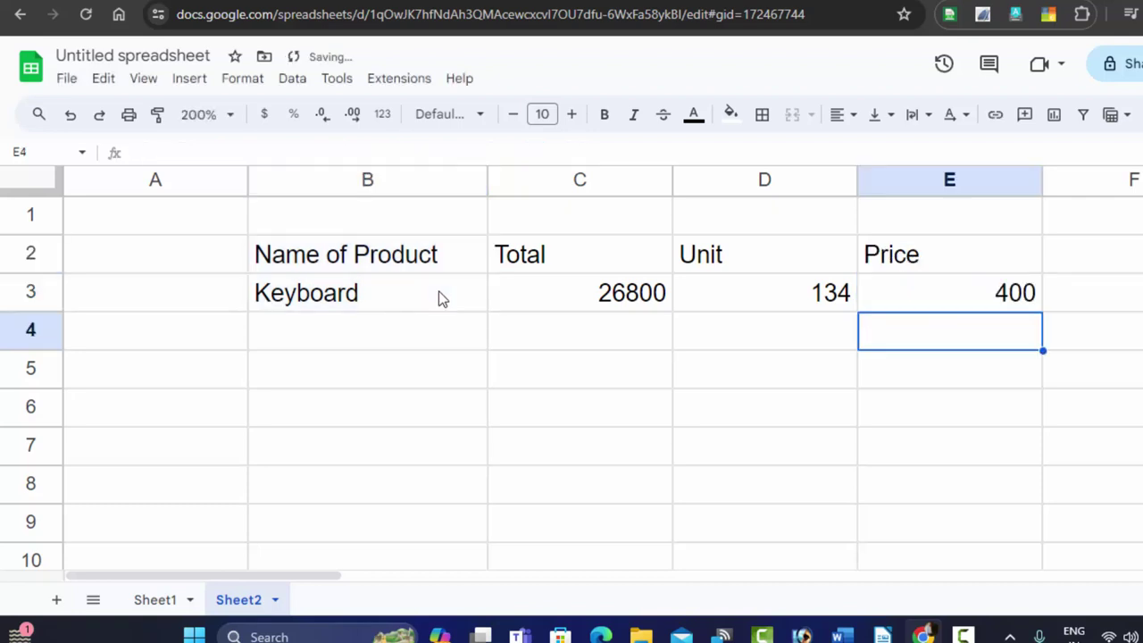
pyautogui.click(981, 295)
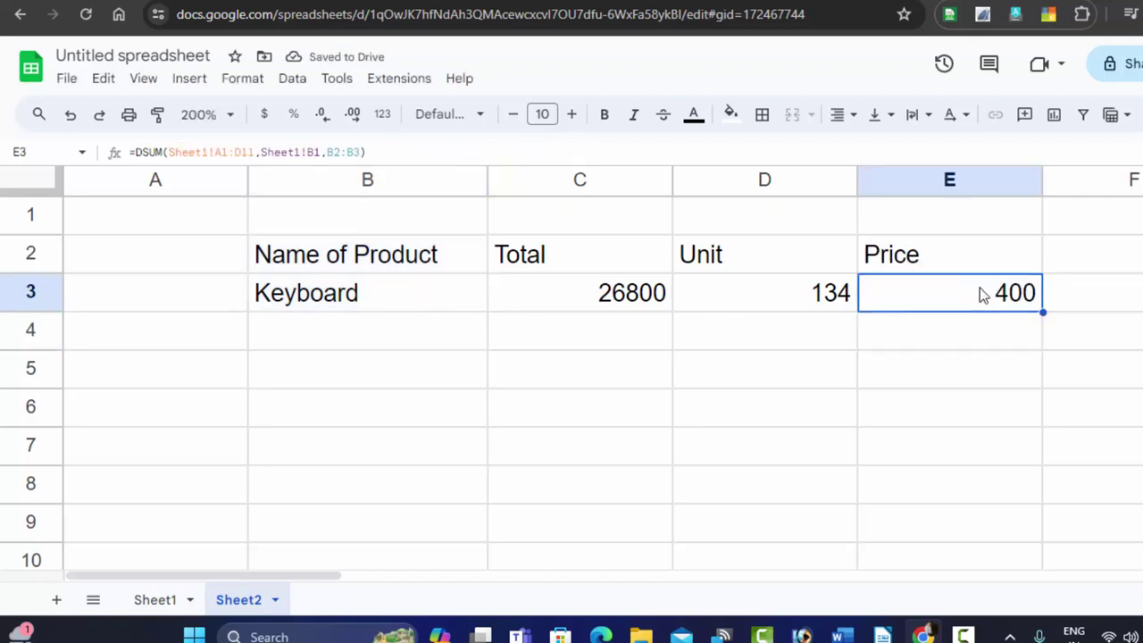
pyautogui.click(438, 304)
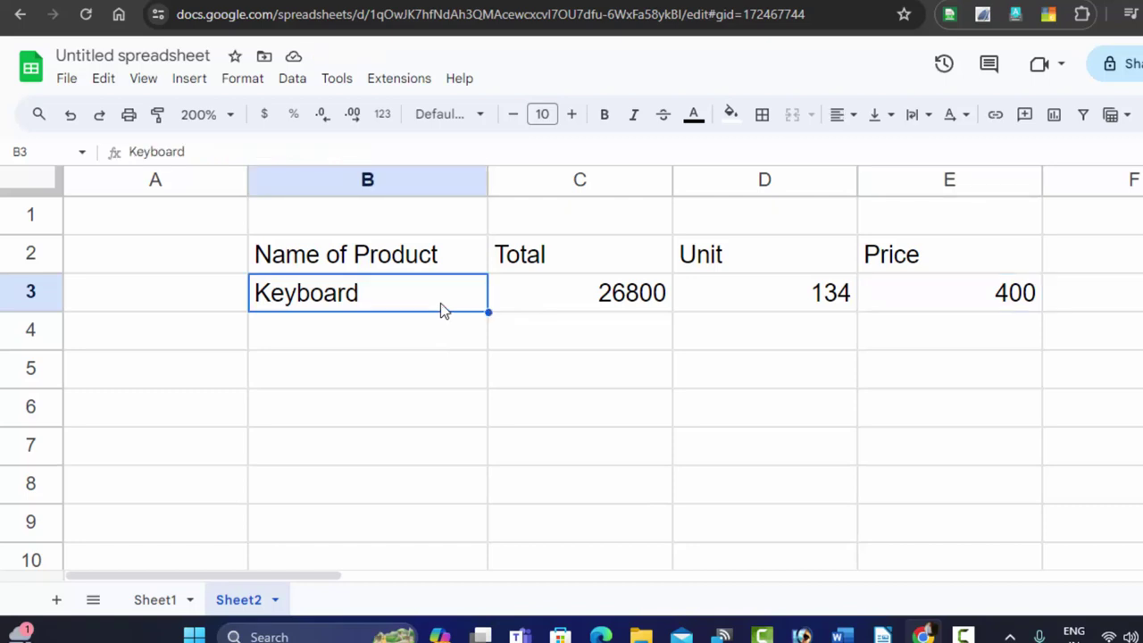
pyautogui.click(929, 302)
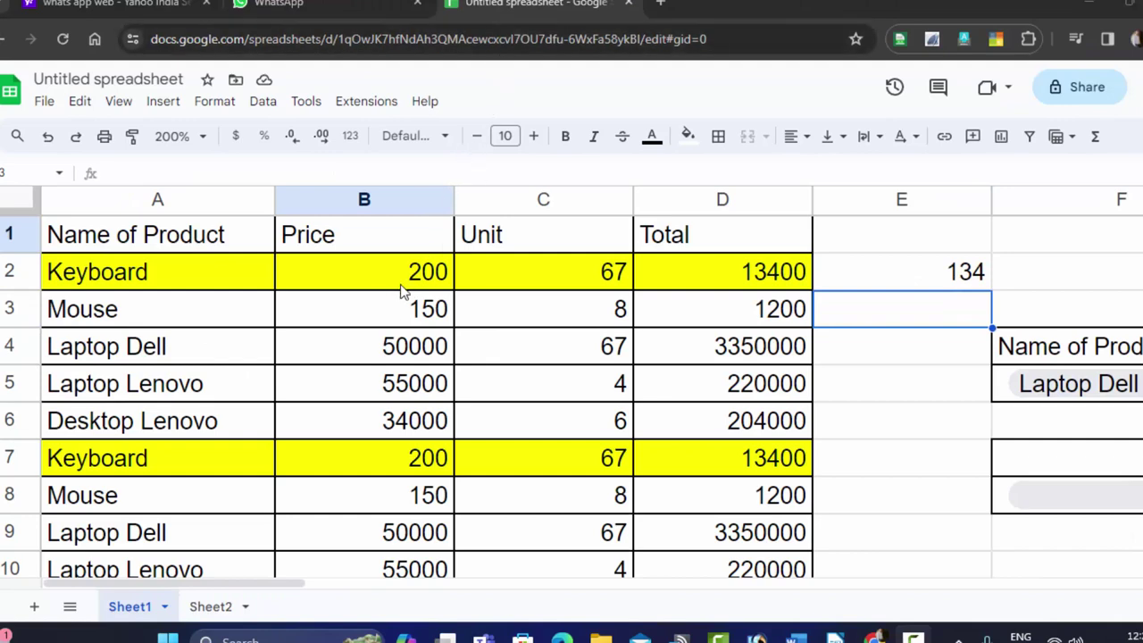
pyautogui.click(405, 284)
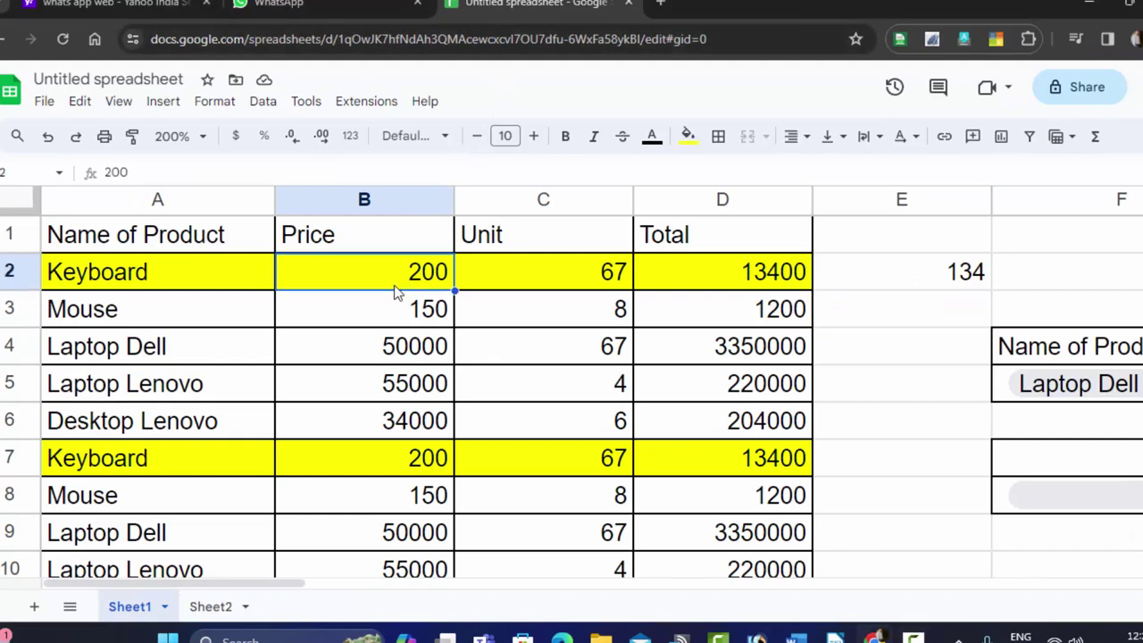
pyautogui.click(390, 453)
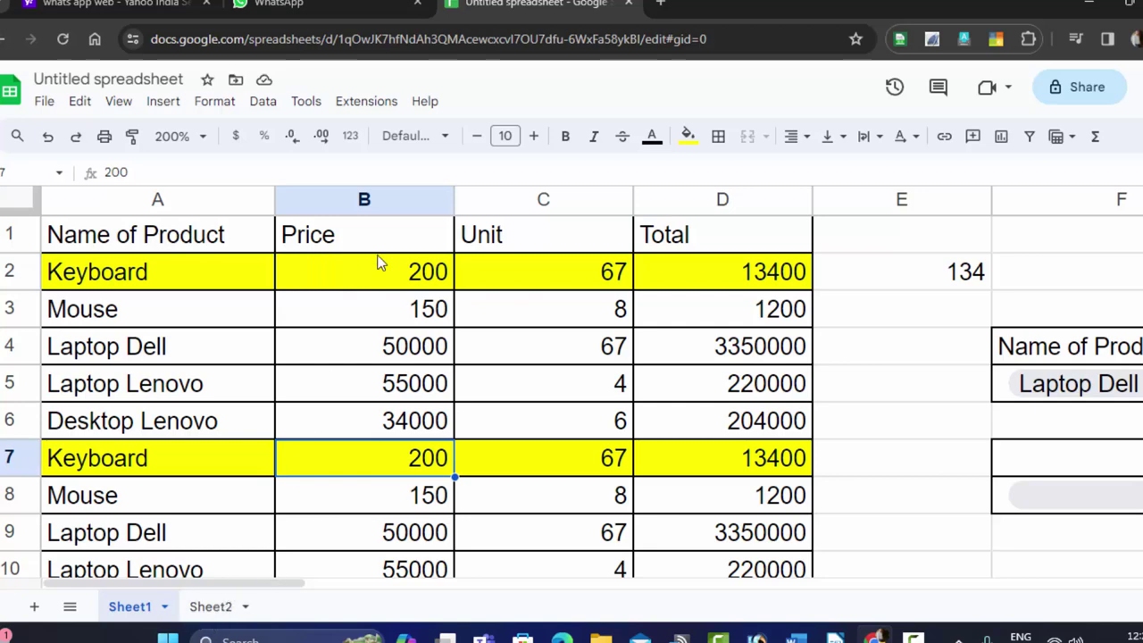
pyautogui.click(221, 609)
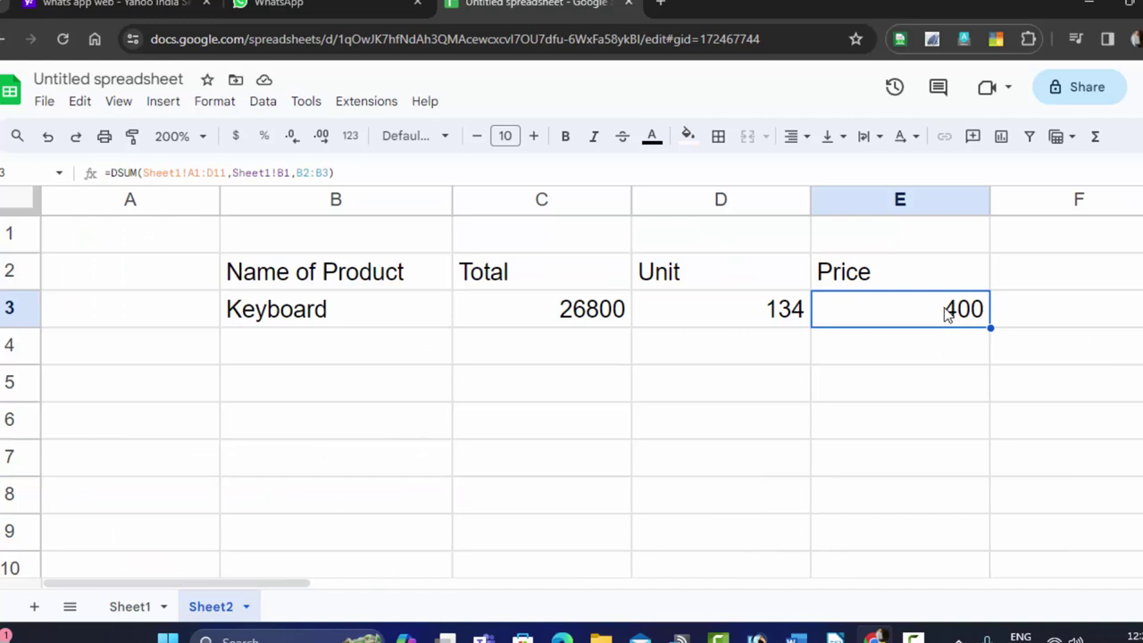
pyautogui.click(420, 316)
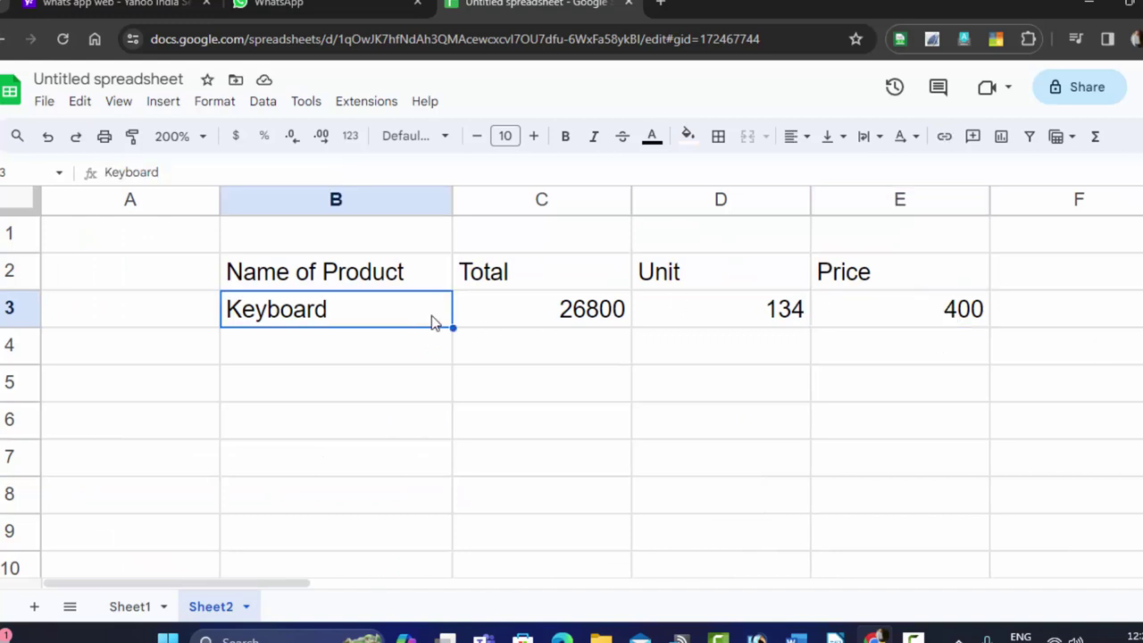
# Step: Replace Keyboard with Mouse in B3 and review the results: Total 2400, Unit 16, Price 300
pyautogui.doubleClick(408, 313)
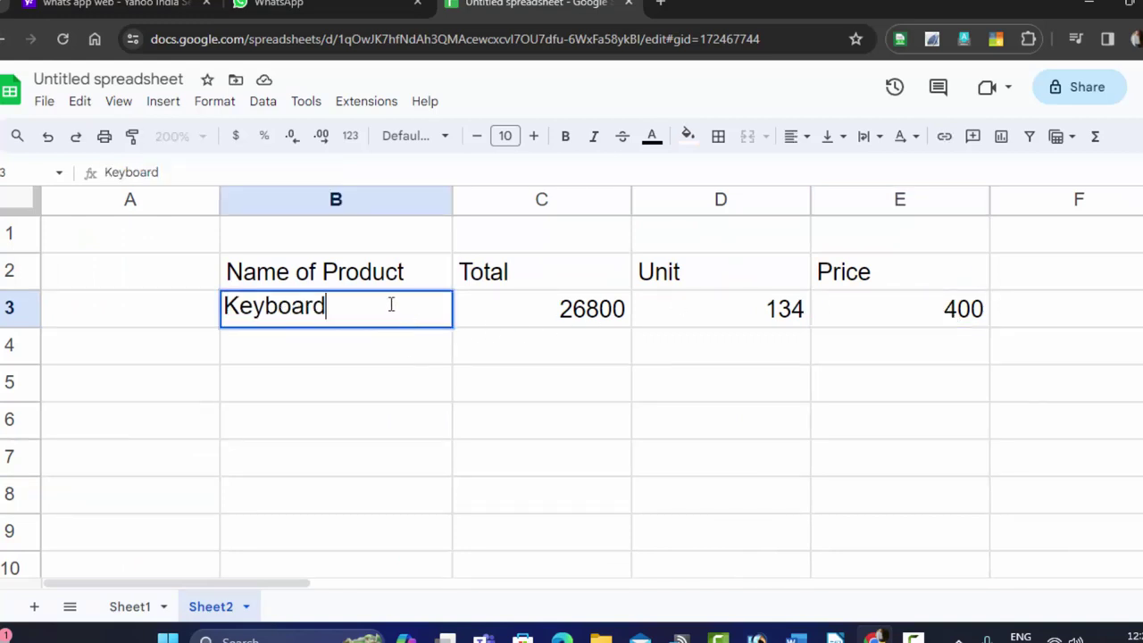
pyautogui.moveTo(390, 303); pyautogui.dragTo(112, 309)
pyautogui.press('BackSpace')
pyautogui.write('M')
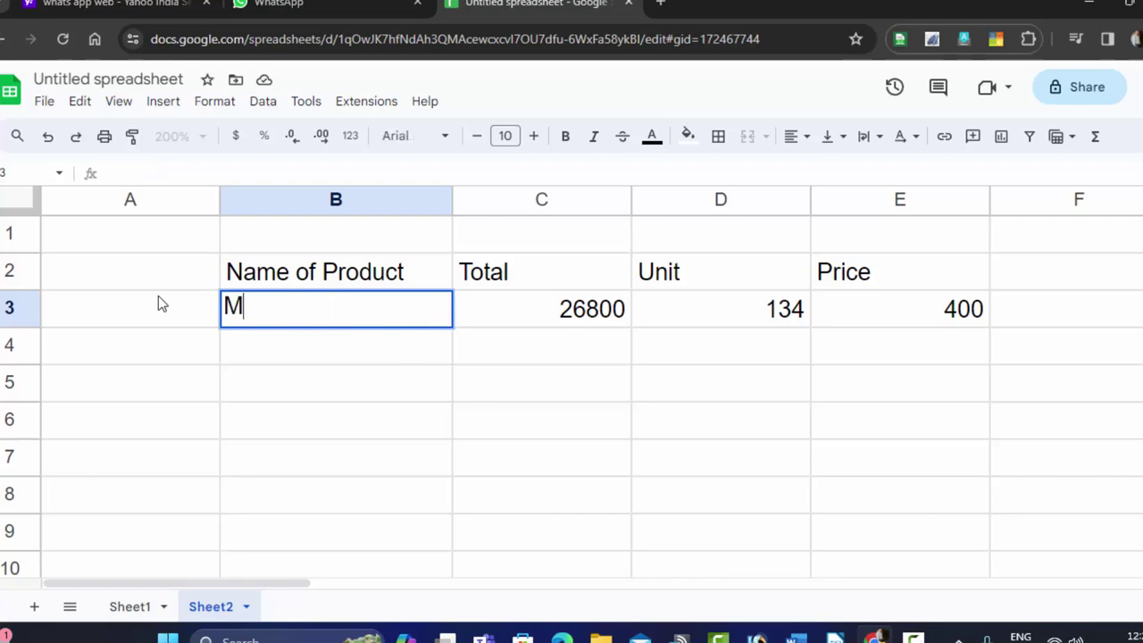
pyautogui.write('ouse')
pyautogui.press('Return')
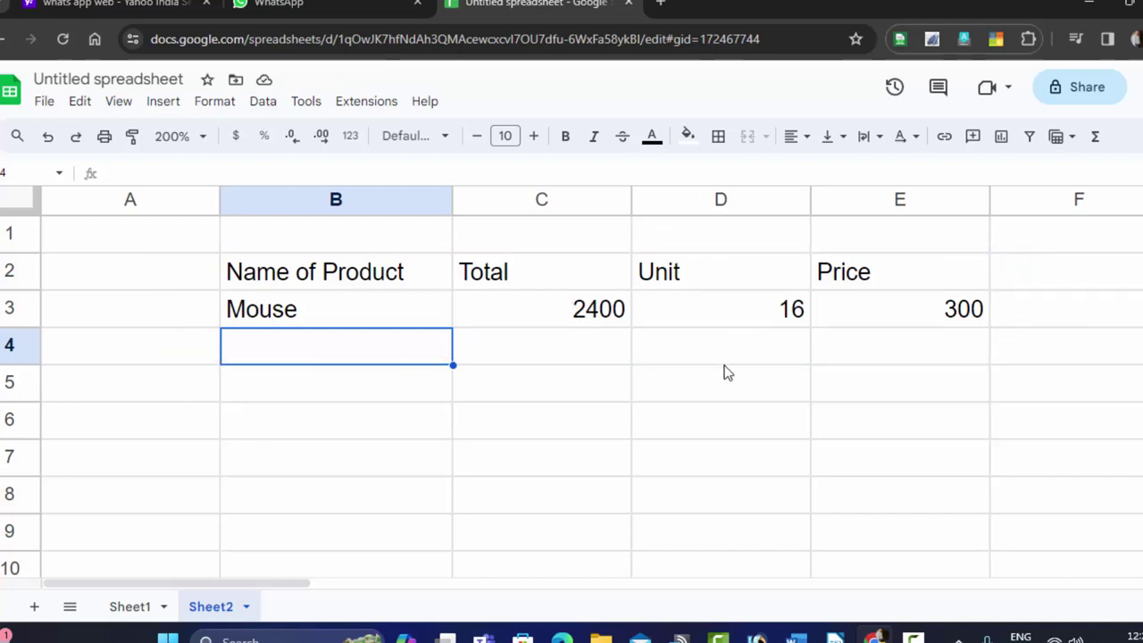
pyautogui.click(562, 311)
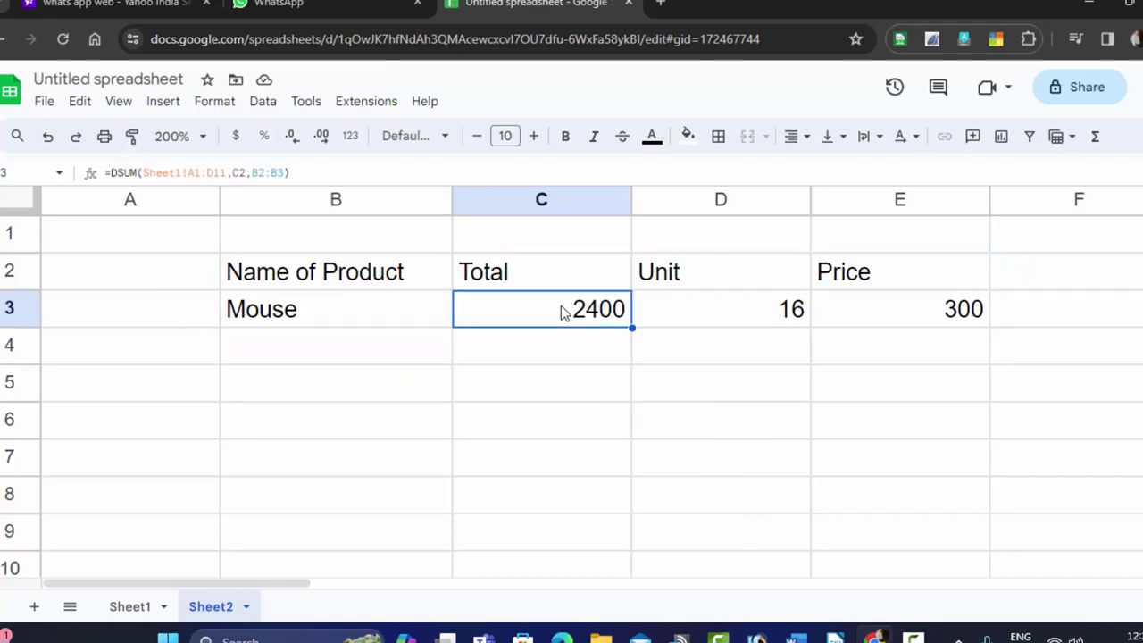
pyautogui.click(743, 321)
pyautogui.click(880, 317)
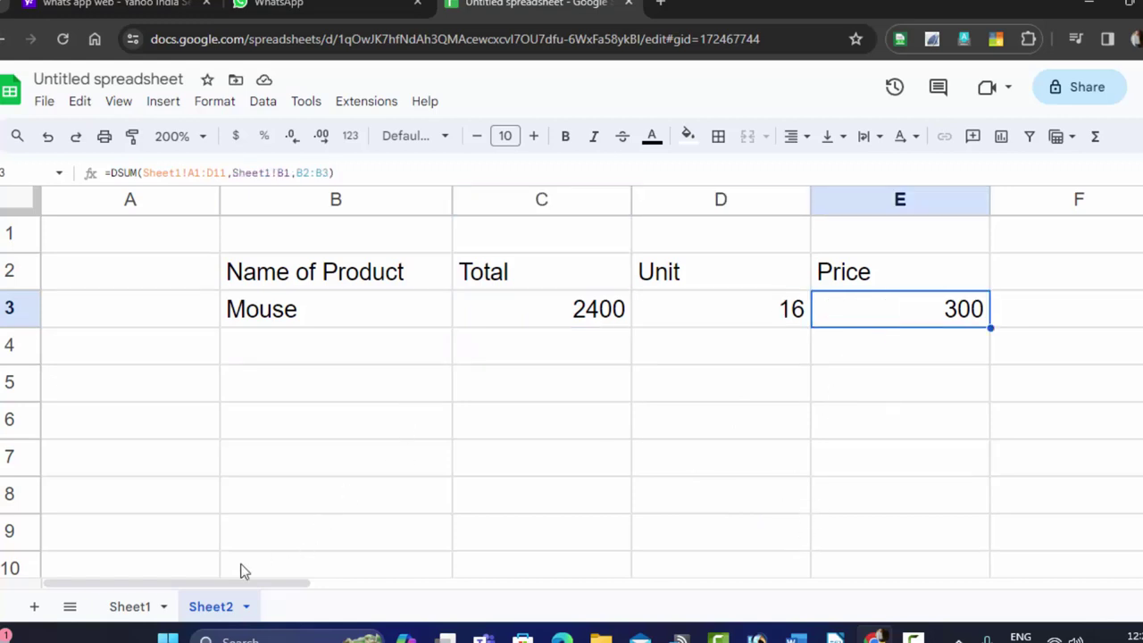
# Step: Fill Sheet1's first Mouse row, A3:D3, light tan
pyautogui.click(138, 607)
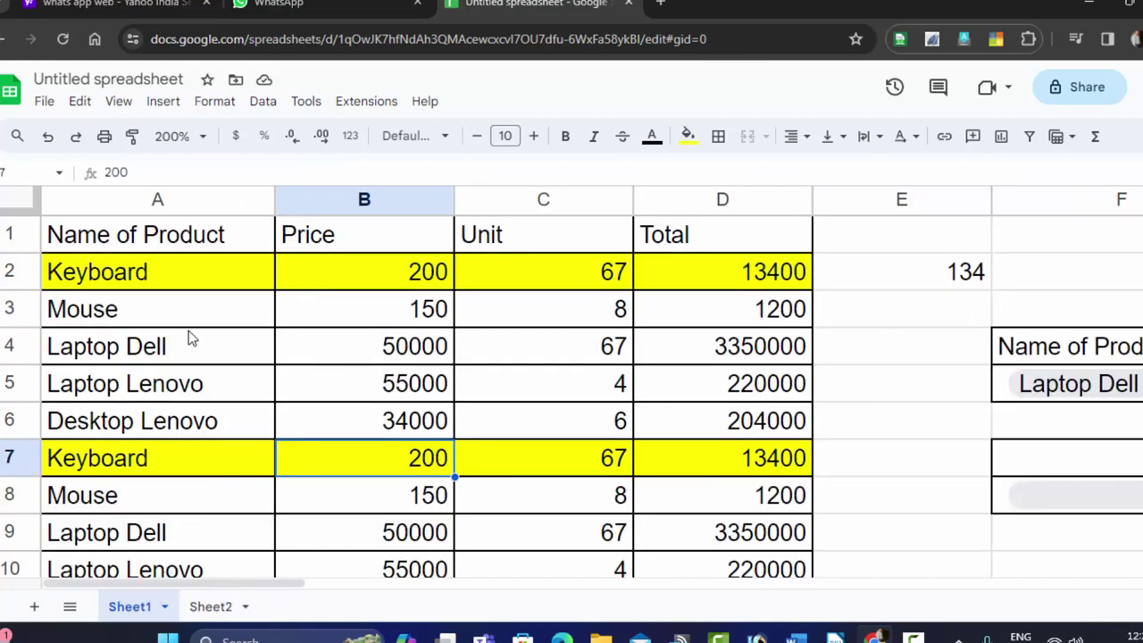
pyautogui.moveTo(223, 323); pyautogui.dragTo(734, 327)
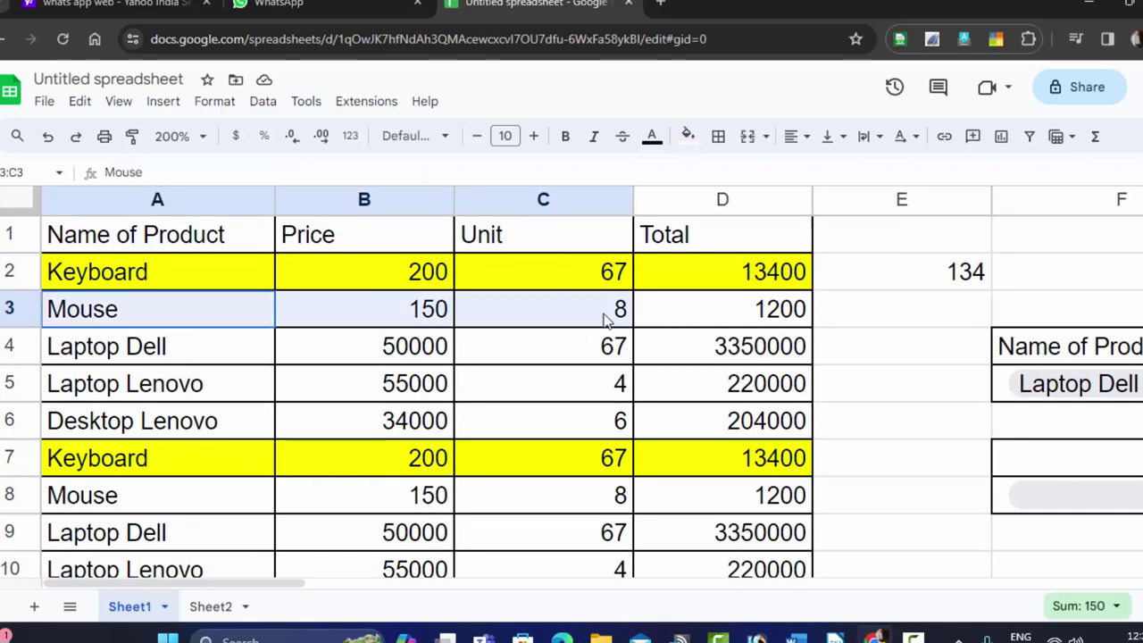
pyautogui.click(685, 139)
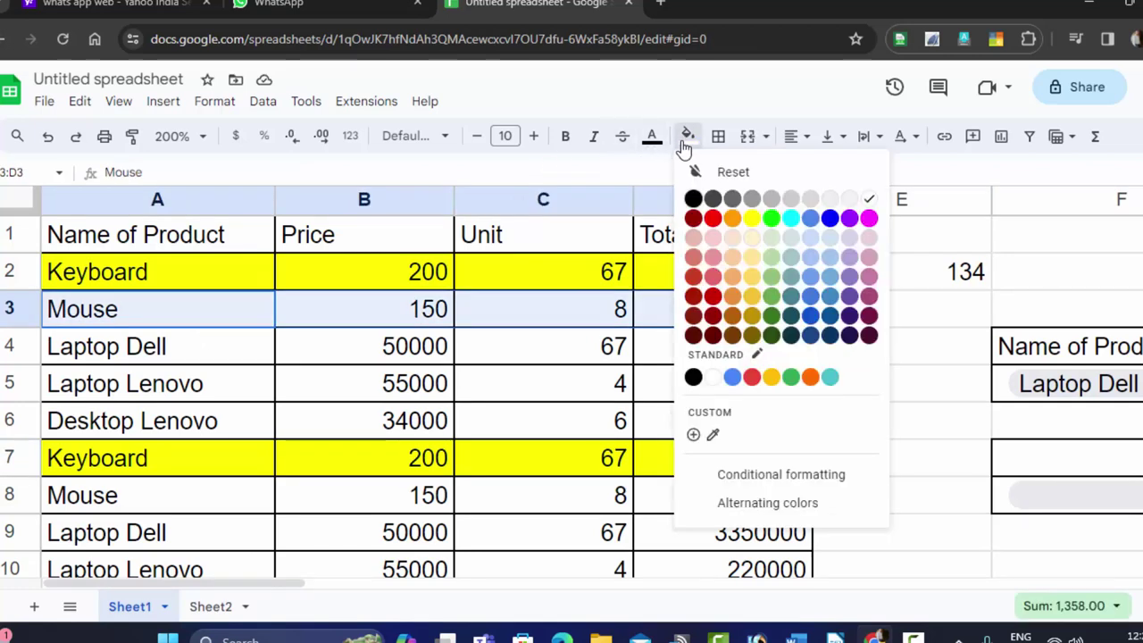
pyautogui.click(728, 258)
# Step: Fill the second Mouse row, A8:D8, light pink and return to Sheet2
pyautogui.moveTo(141, 513); pyautogui.dragTo(663, 494)
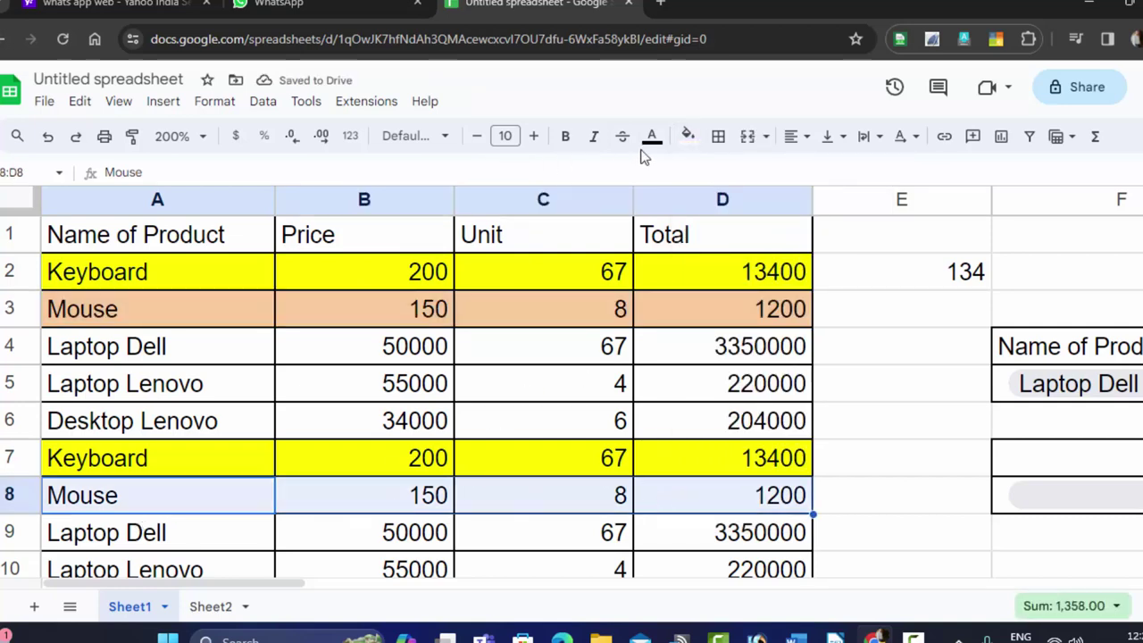
pyautogui.click(688, 136)
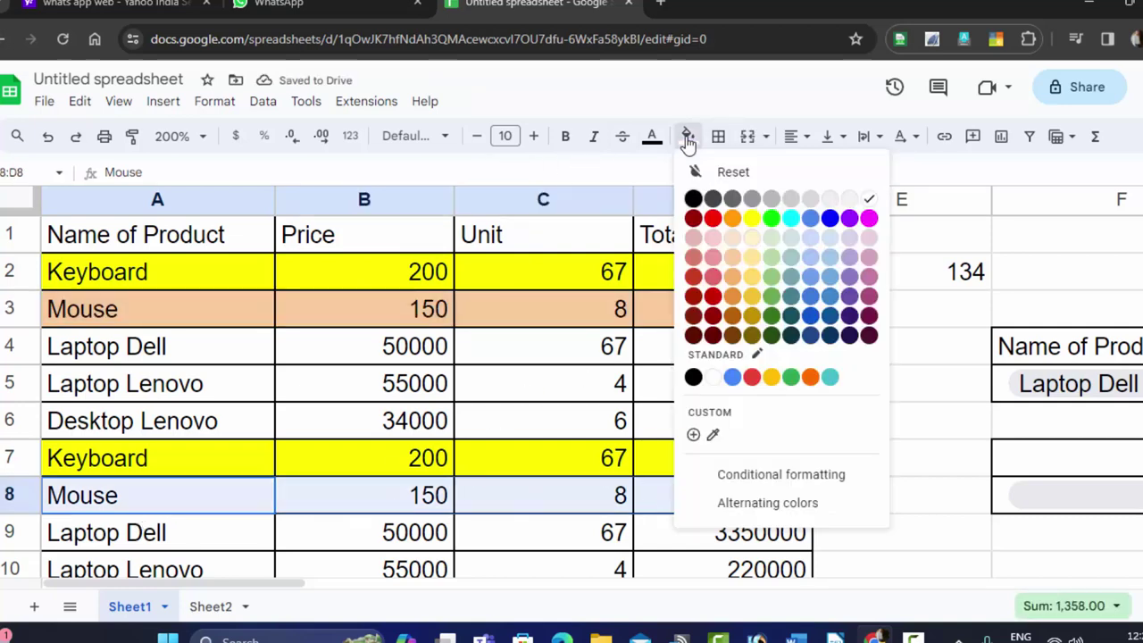
pyautogui.click(712, 238)
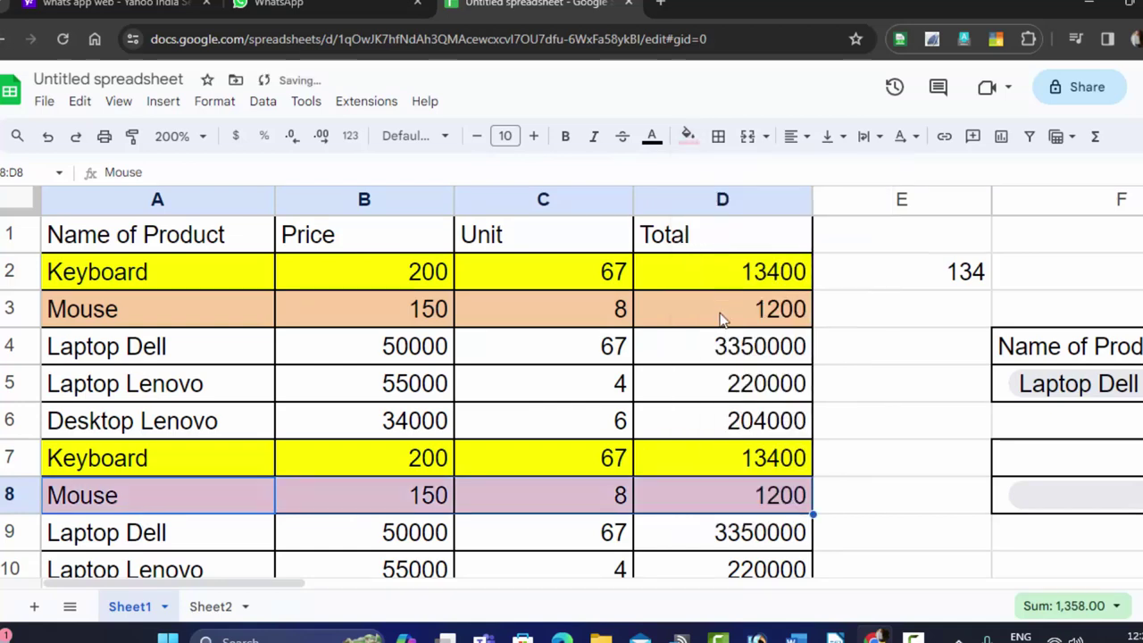
pyautogui.click(860, 455)
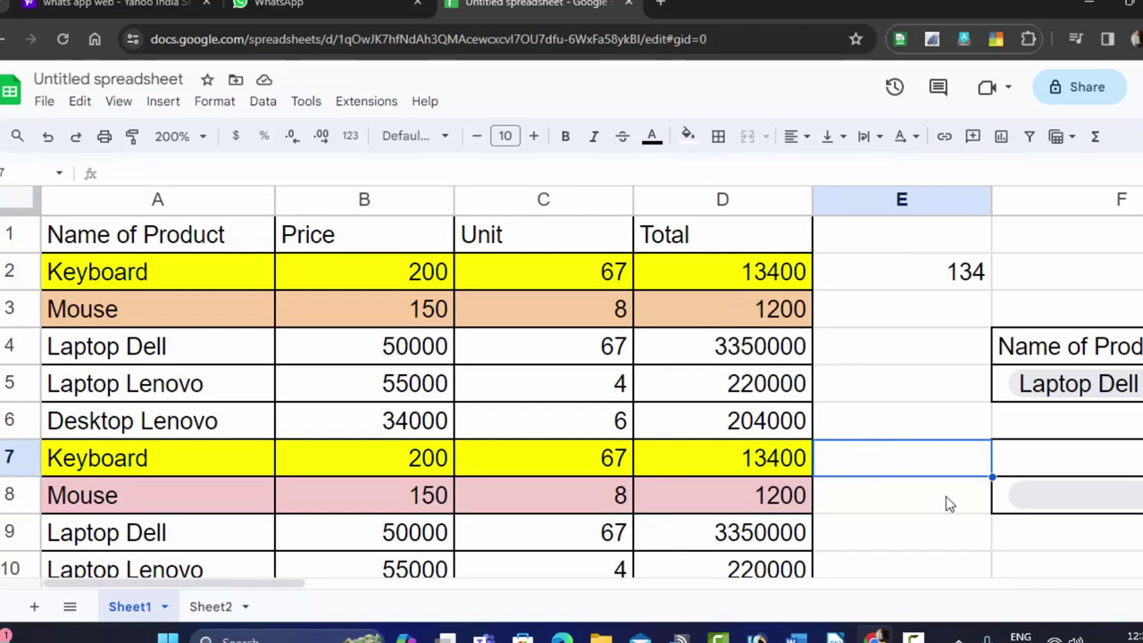
pyautogui.click(230, 606)
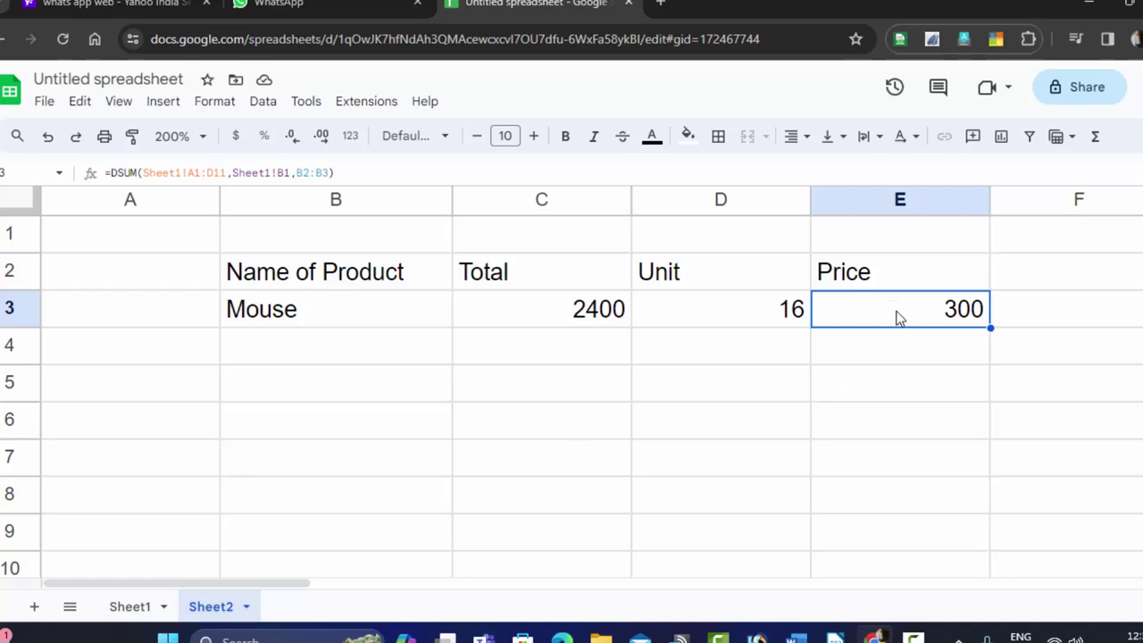
# Step: Compare the Mouse prices in Sheet1 rows 8 and 3 with Sheet2's Total of 2400
pyautogui.click(130, 606)
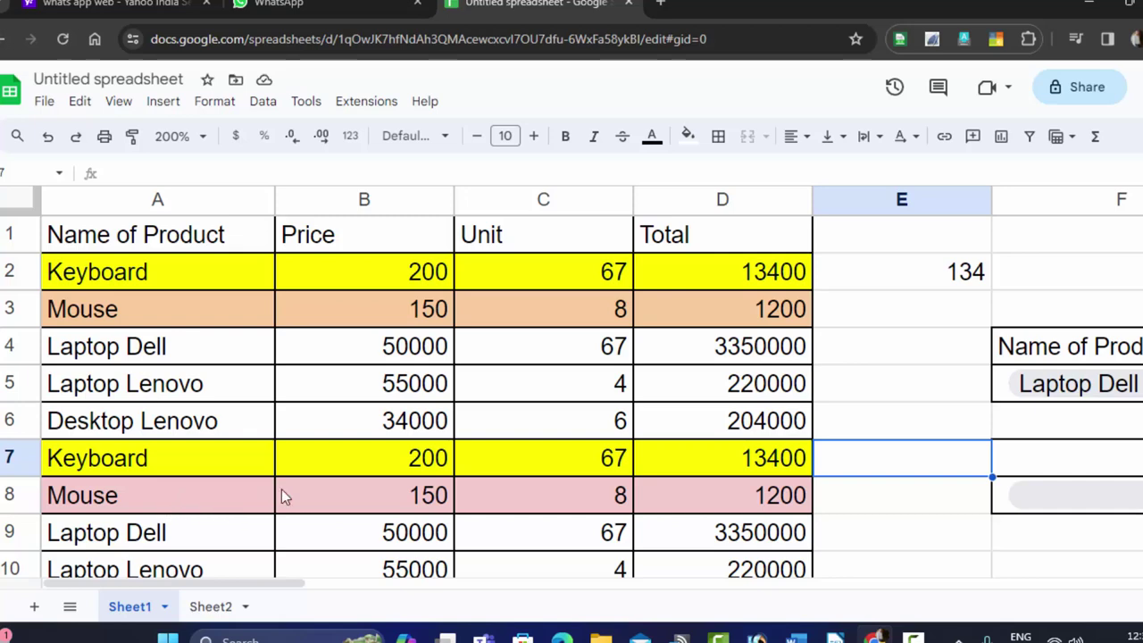
pyautogui.click(368, 500)
pyautogui.click(430, 306)
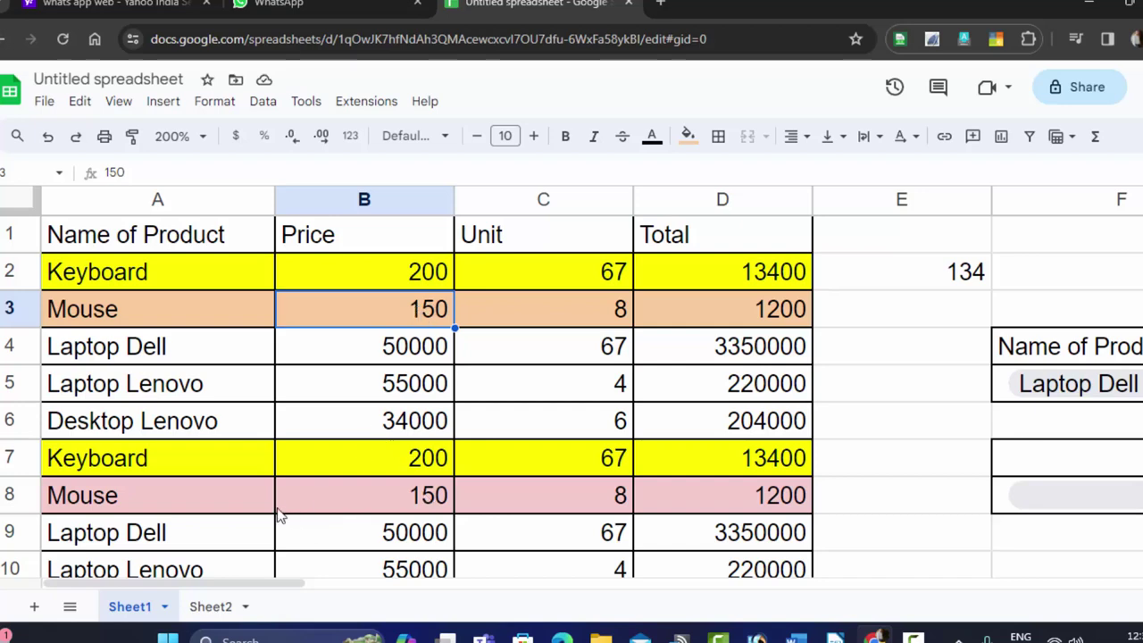
pyautogui.click(214, 610)
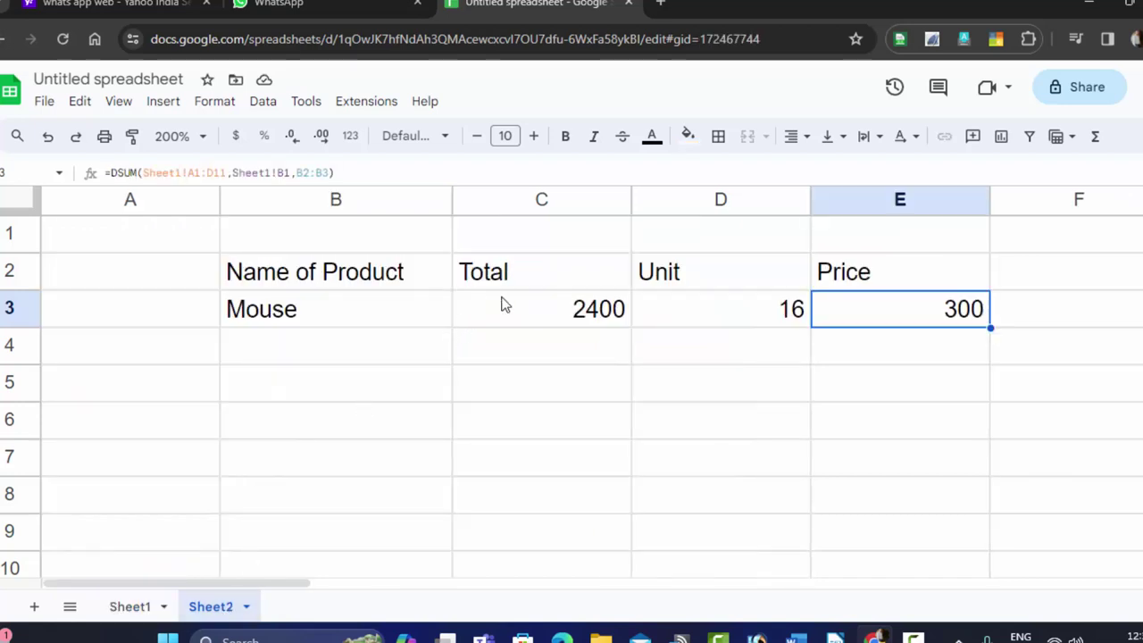
pyautogui.click(502, 306)
# Step: Compare the Mouse totals in Sheet1 rows 3 and 8 with Sheet2's Unit value of 16
pyautogui.click(134, 606)
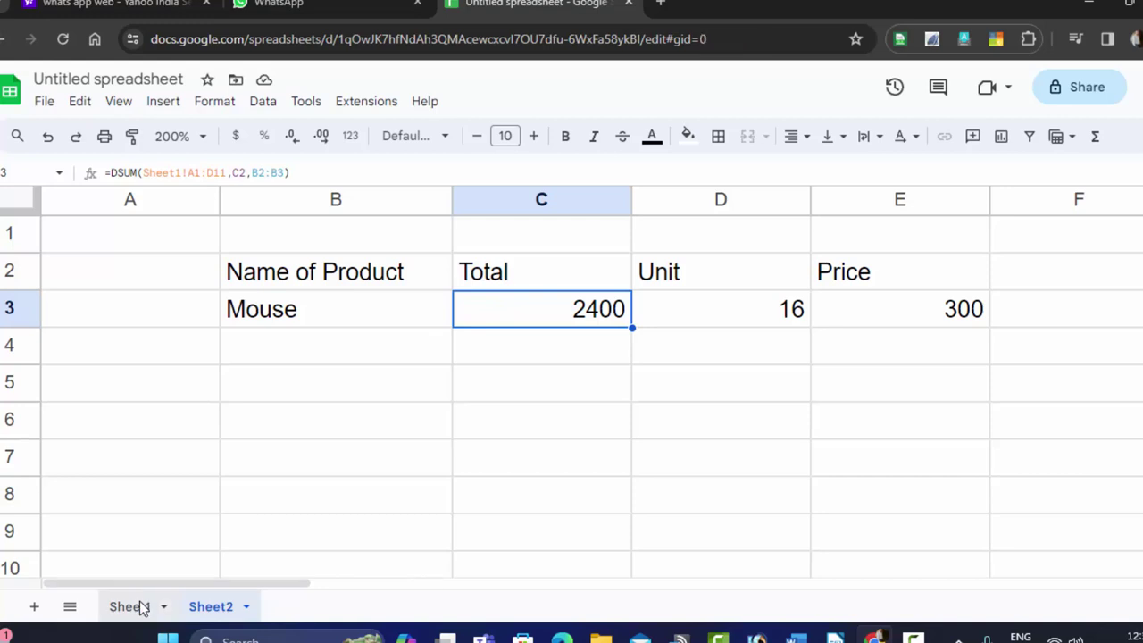
pyautogui.click(699, 318)
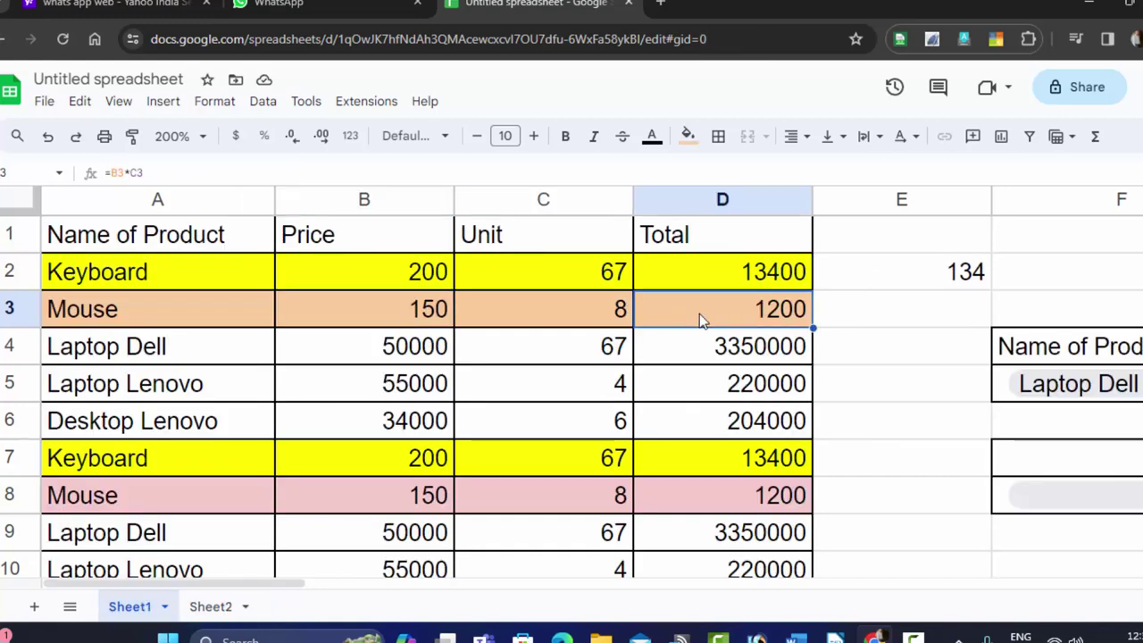
pyautogui.click(678, 489)
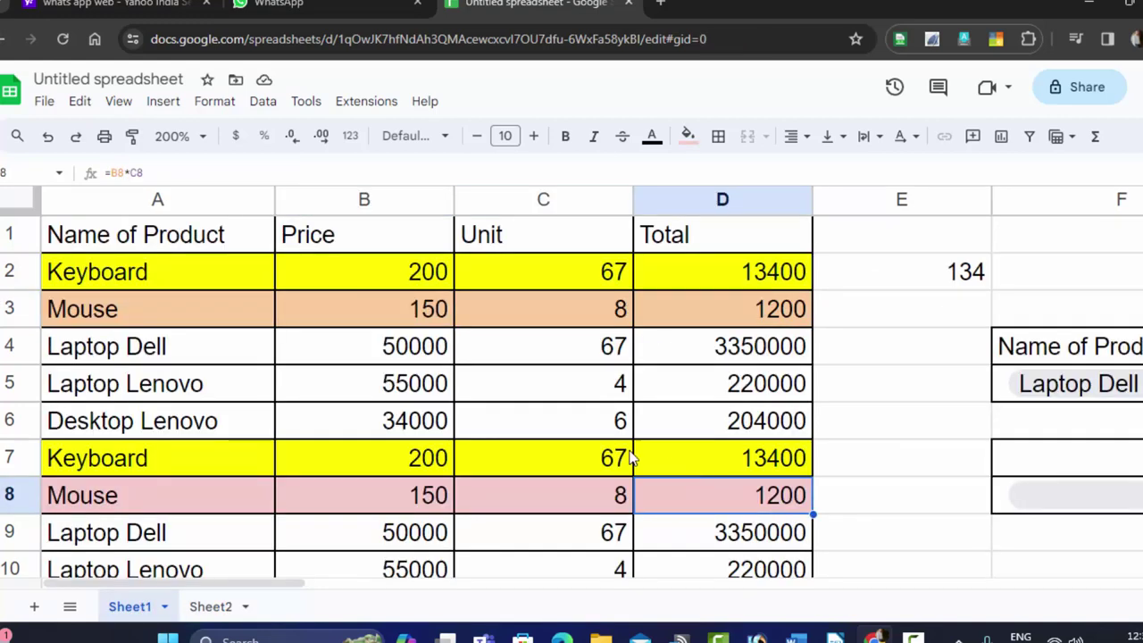
pyautogui.click(211, 606)
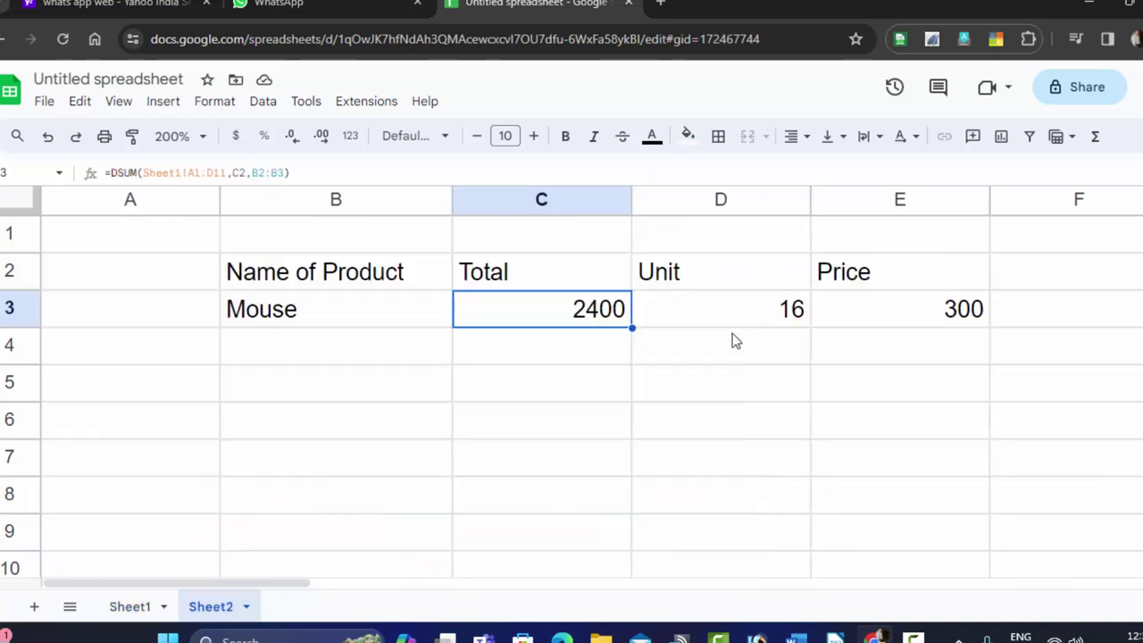
pyautogui.click(746, 324)
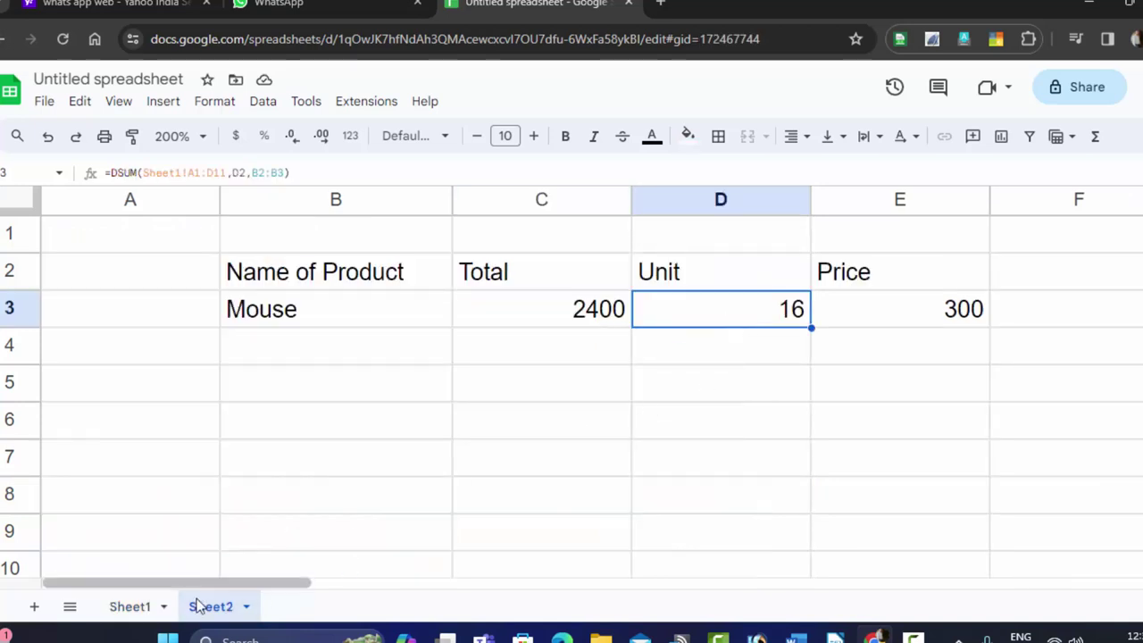
# Step: Verify the Mouse unit counts in Sheet1 rows 3 and 8, finishing on Sheet2's Mouse summary
pyautogui.click(125, 606)
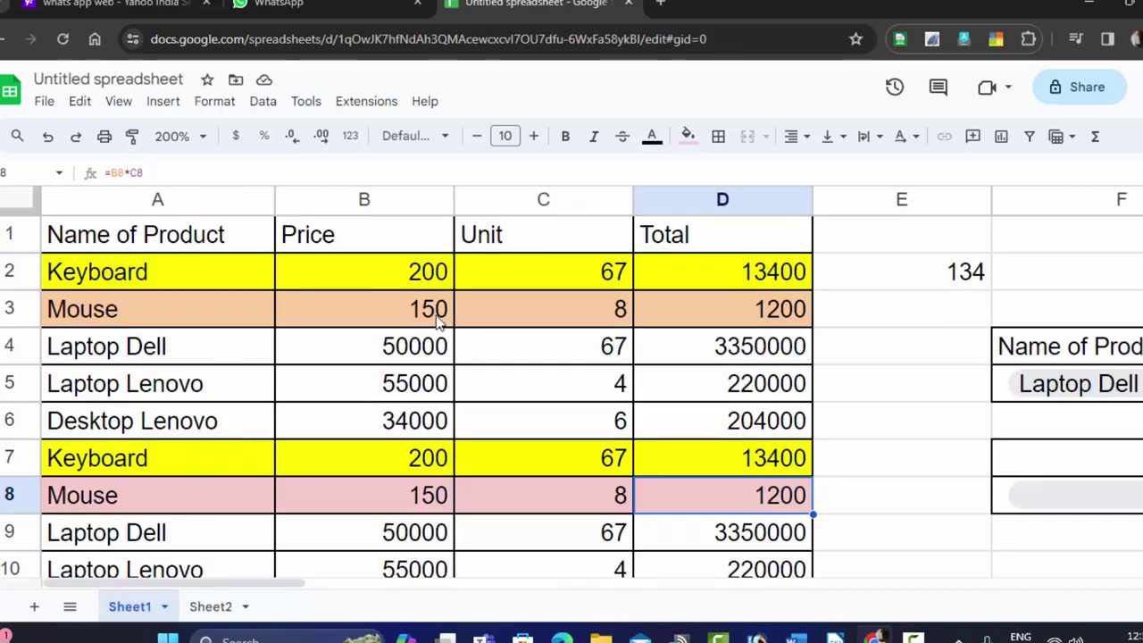
pyautogui.click(538, 293)
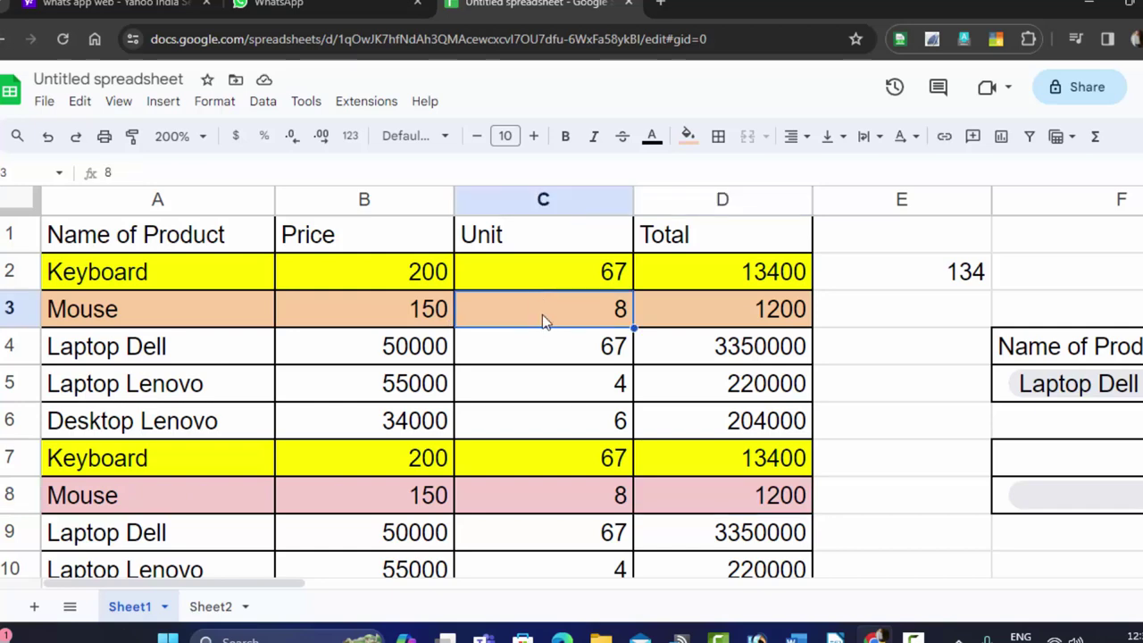
pyautogui.click(540, 496)
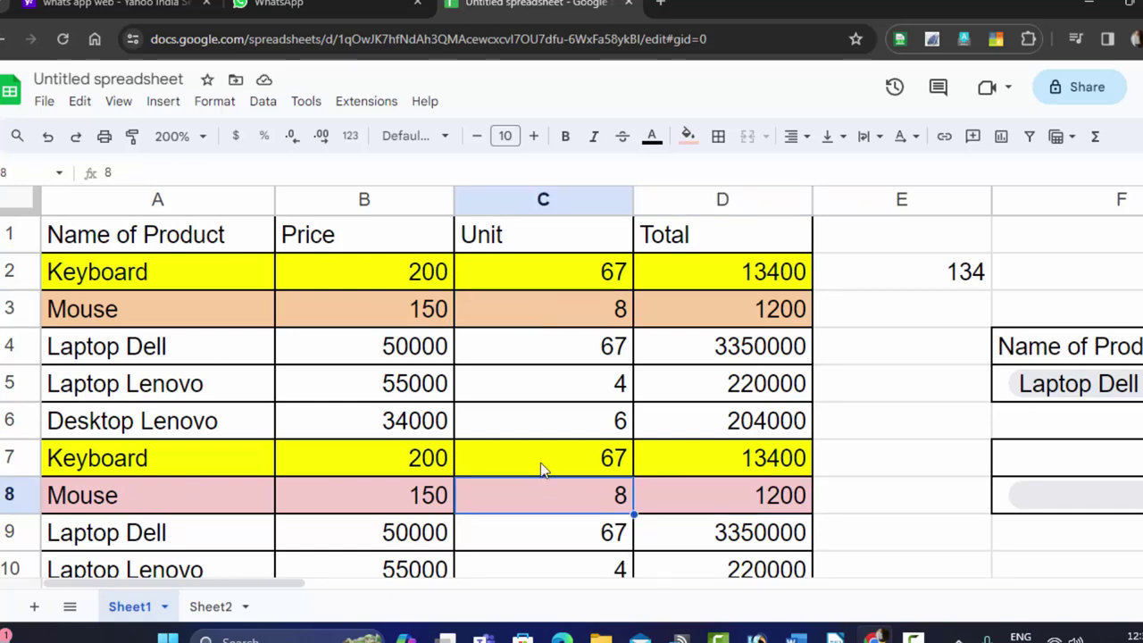
pyautogui.click(211, 606)
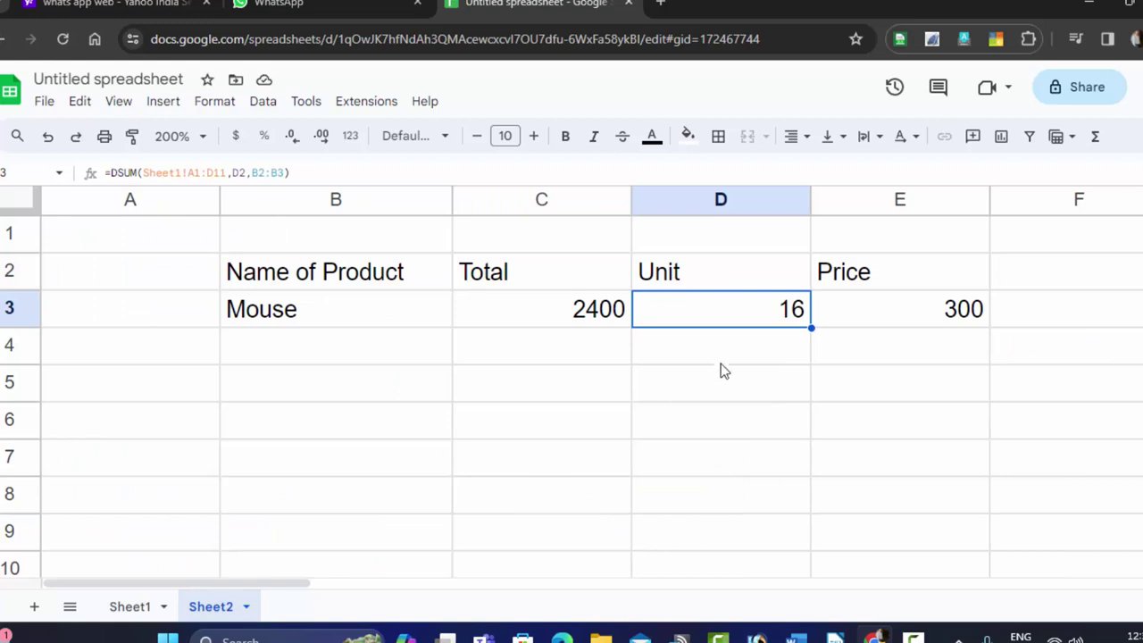